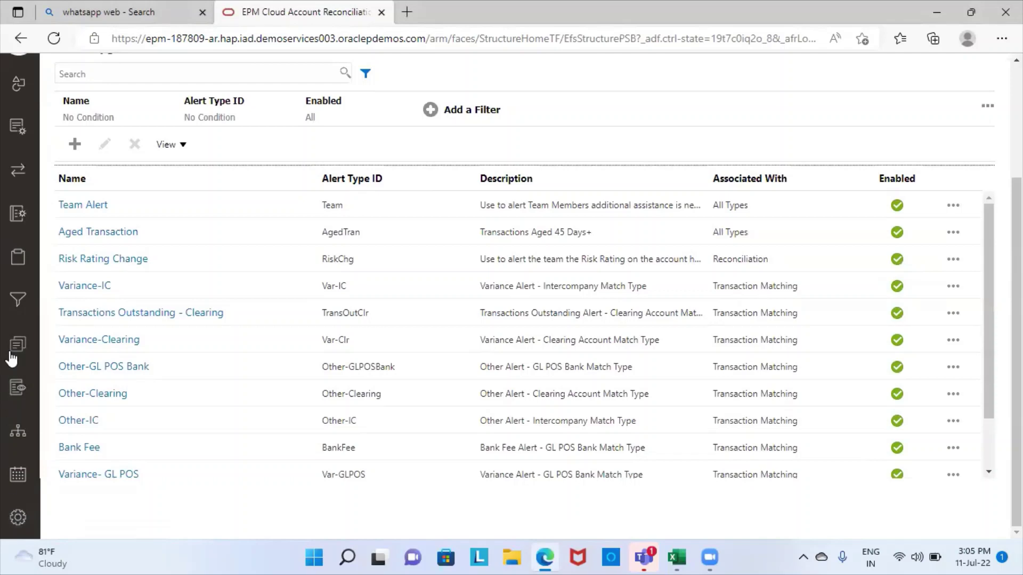
Step: Open the Zero Balance Accounts format and examine its properties and the Balance Summary column labels and hide options
click(11, 347)
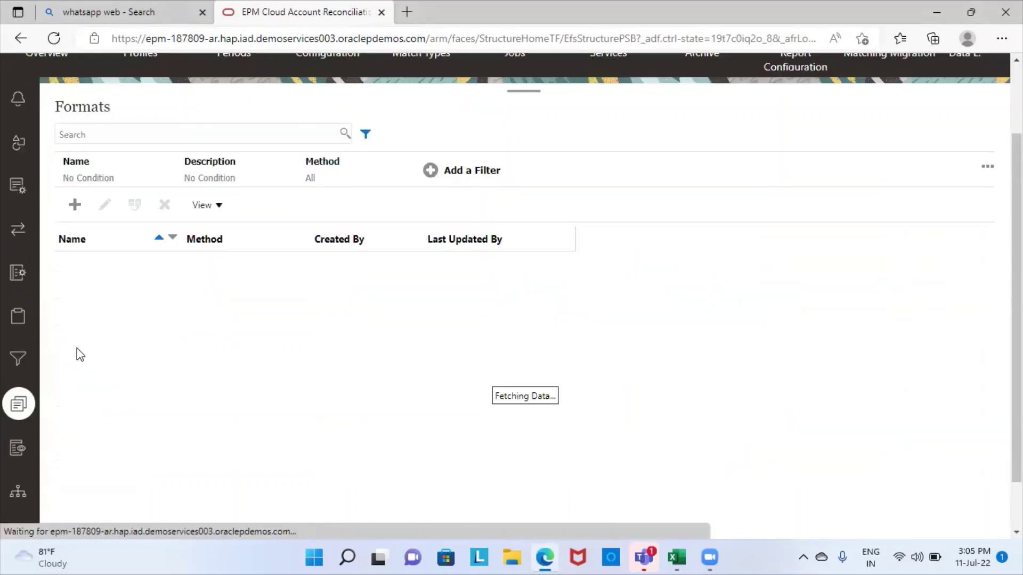
scroll(112, 349, down, 6)
scroll(111, 361, down, 8)
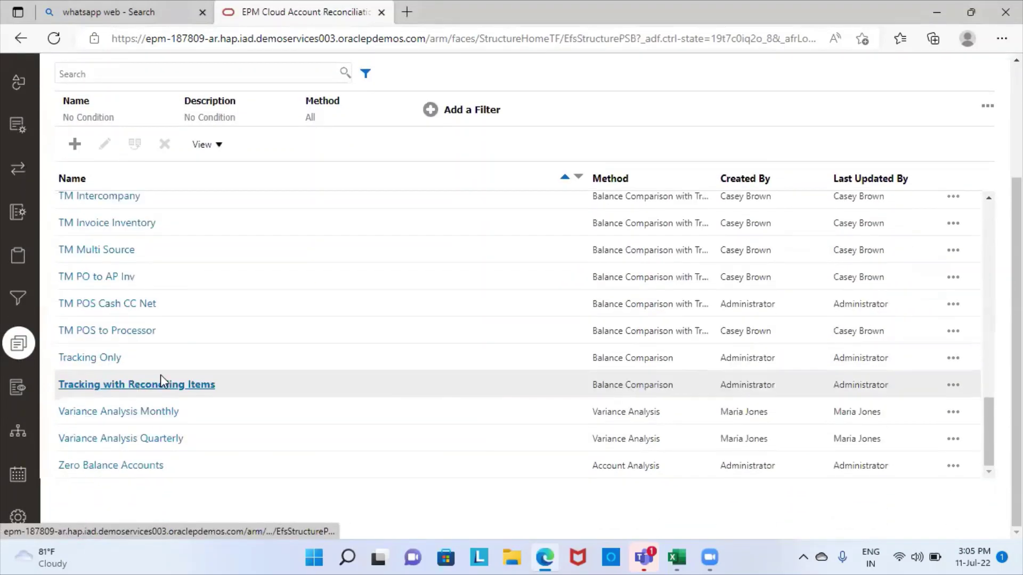
click(111, 469)
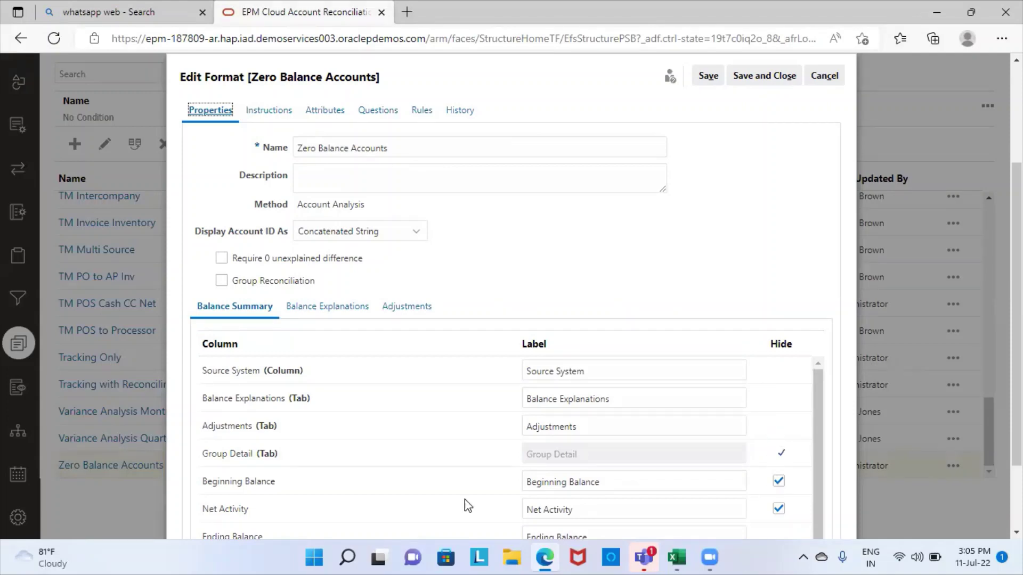
scroll(238, 382, down, 2)
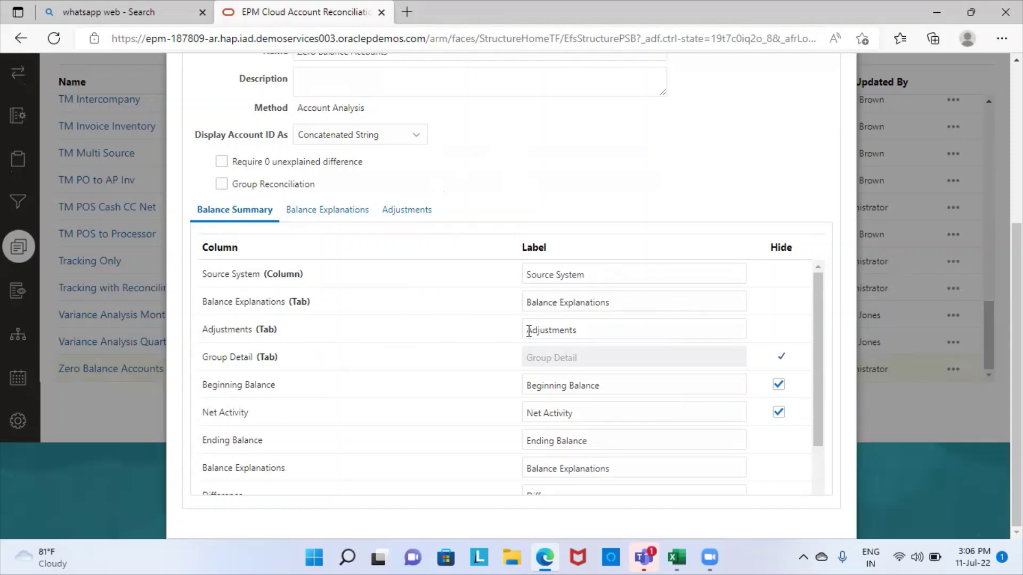
scroll(650, 405, down, 2)
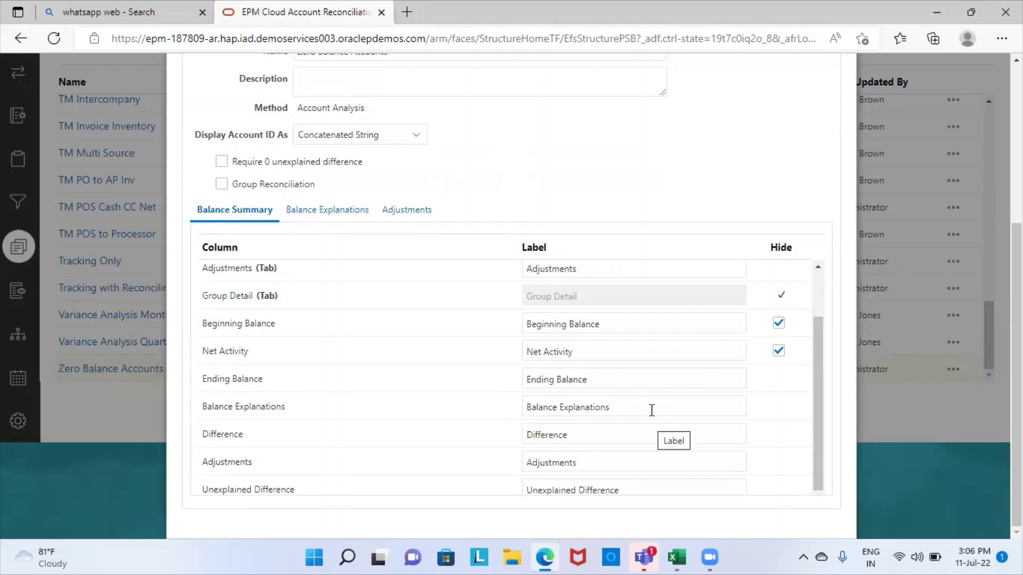
scroll(520, 366, up, 6)
scroll(476, 412, down, 3)
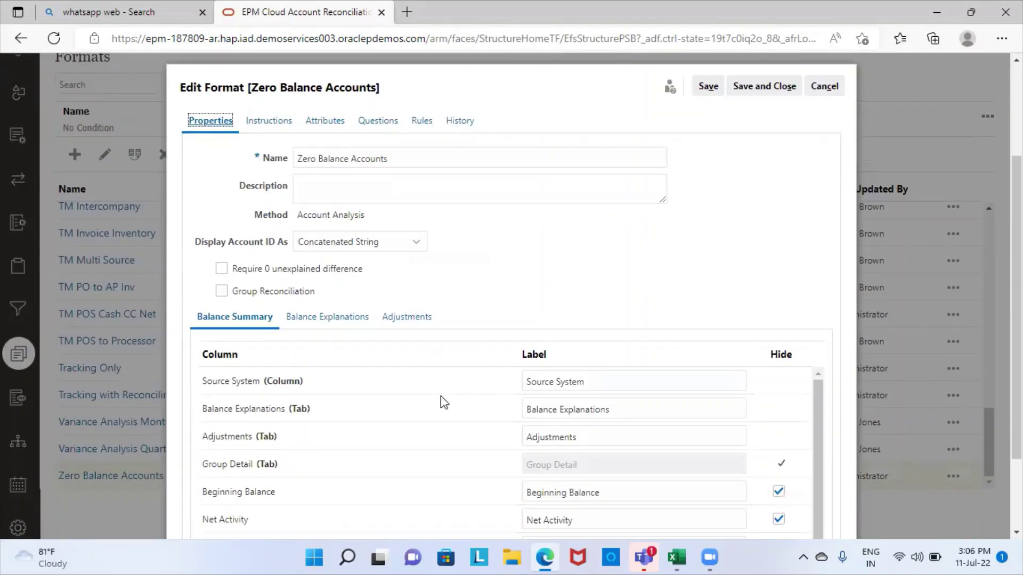
Step: Examine the transaction detail settings for the format's Balance Explanations and Adjustments, and close the format without saving
click(344, 317)
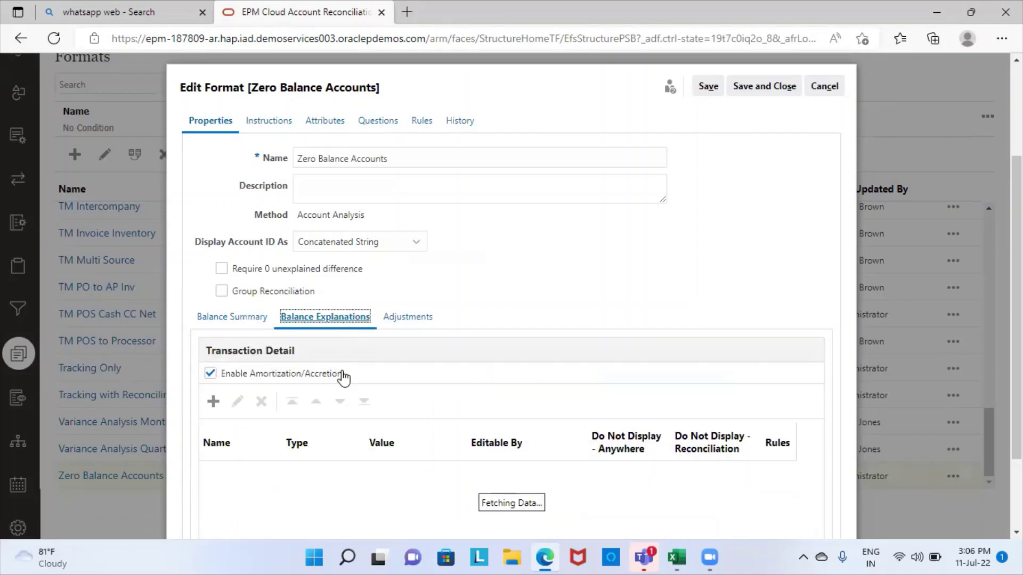
scroll(383, 418, down, 2)
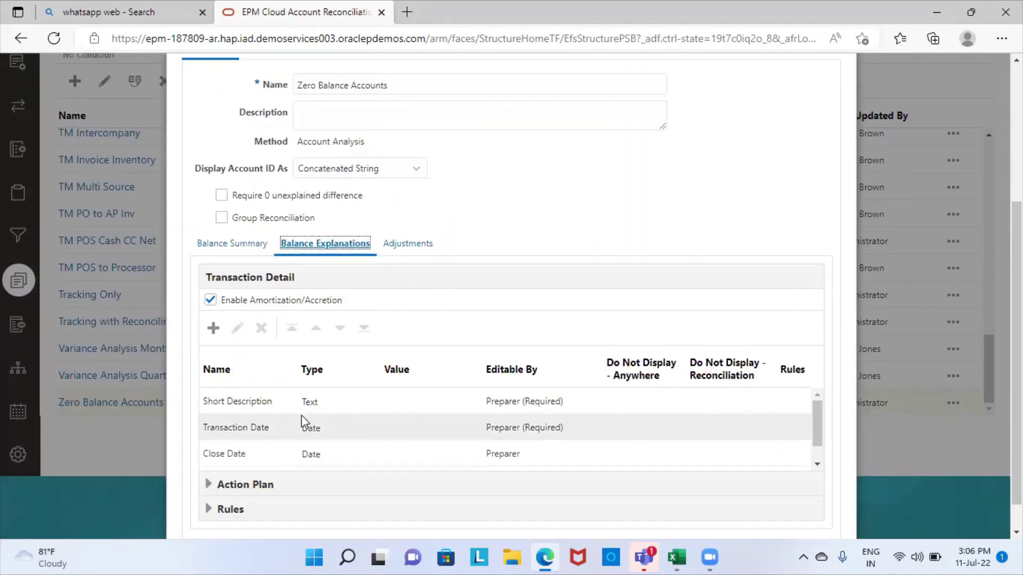
scroll(264, 457, down, 2)
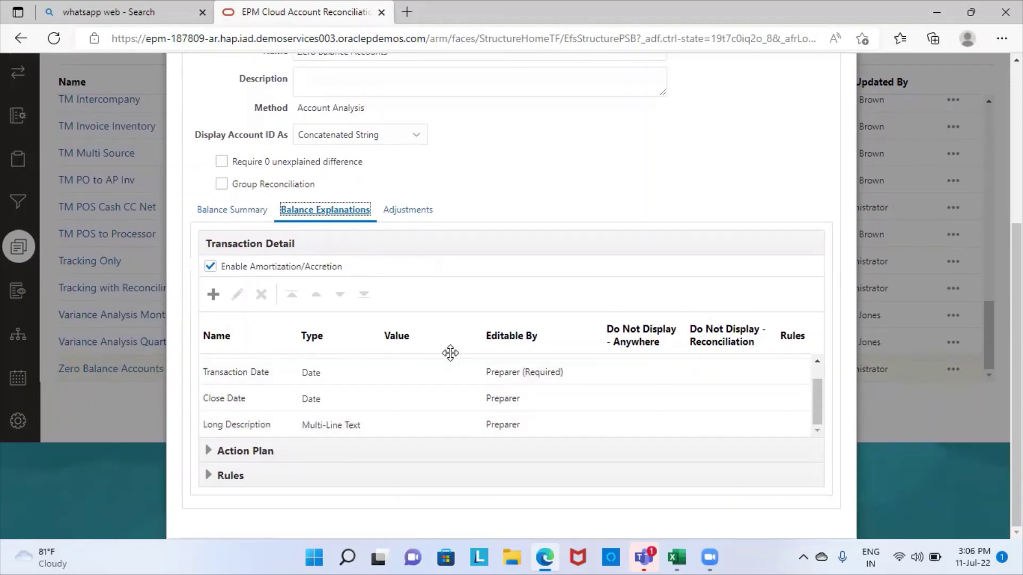
scroll(335, 418, up, 5)
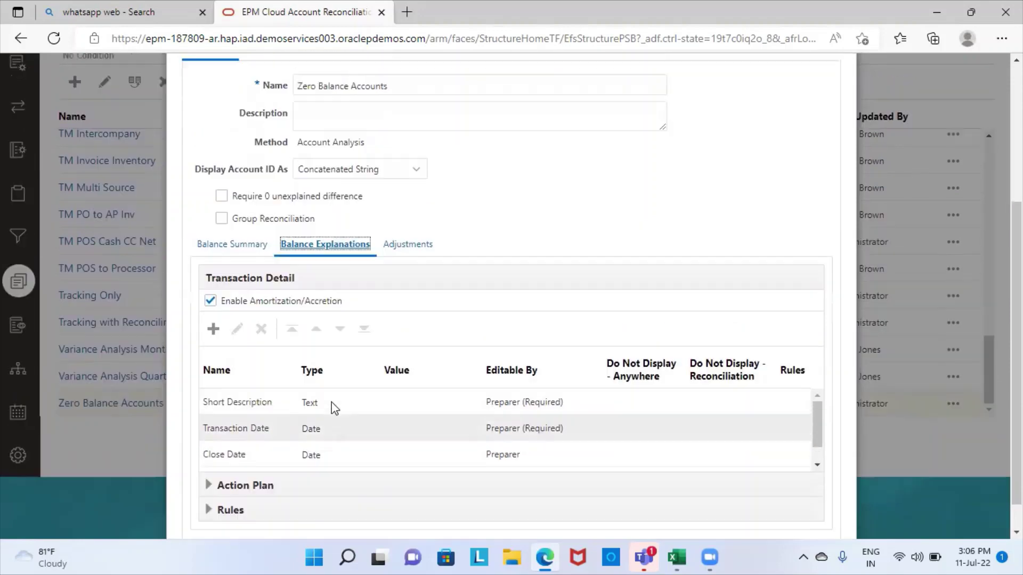
click(421, 356)
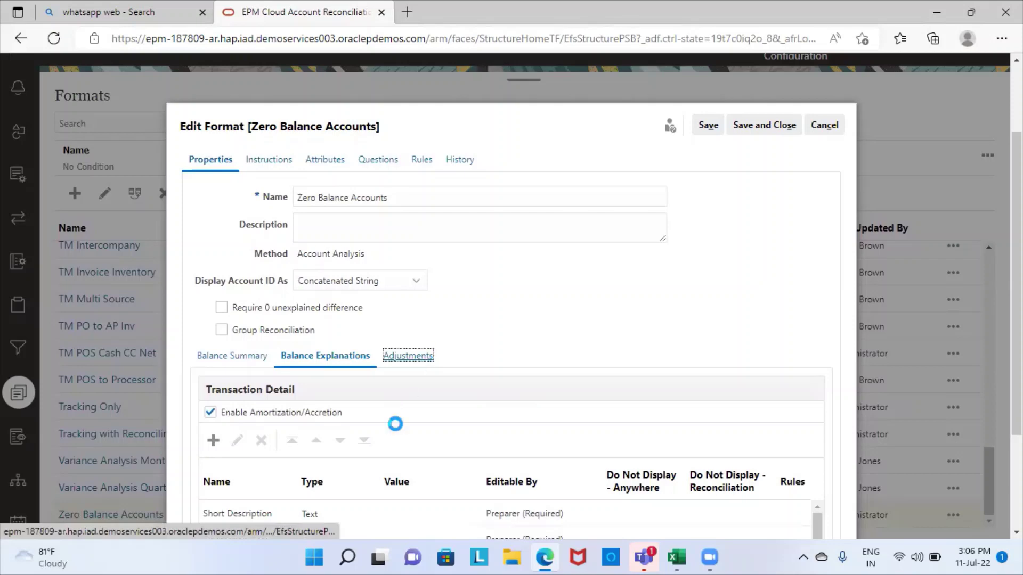
scroll(385, 452, down, 5)
scroll(689, 232, up, 5)
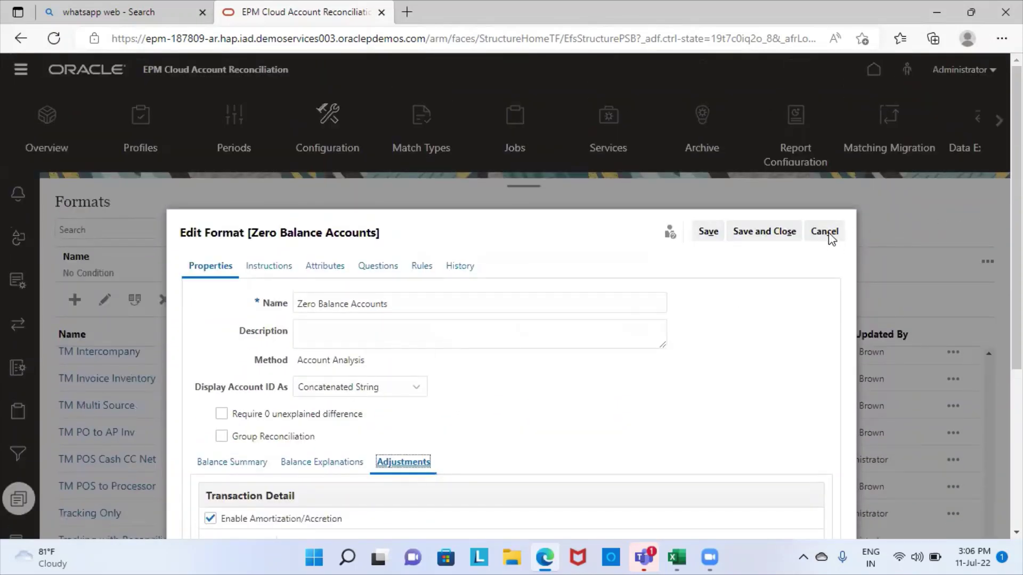
click(825, 233)
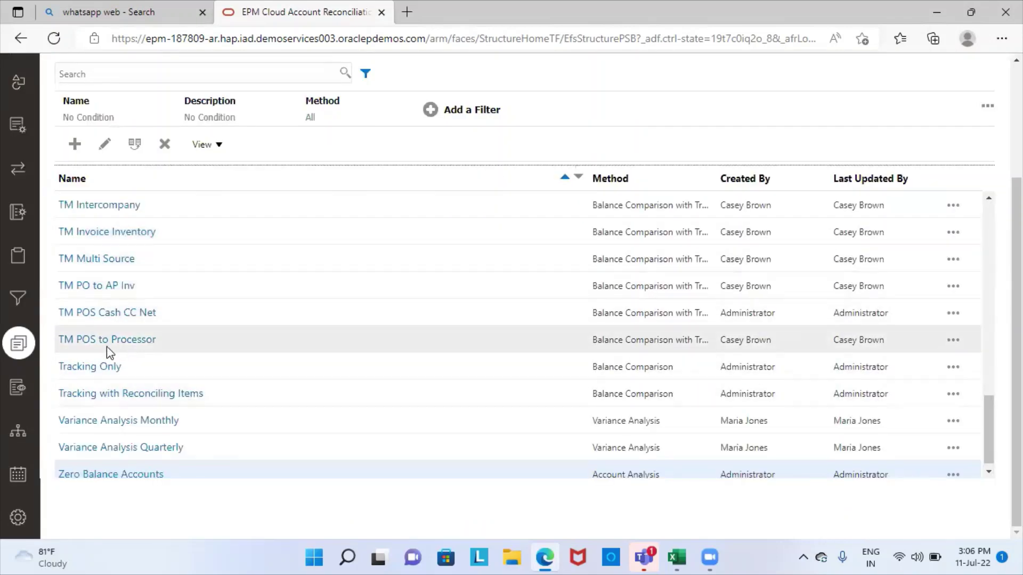
Step: Start a new reconciliation profile and enter the company and account segments of its Account ID
scroll(424, 265, up, 3)
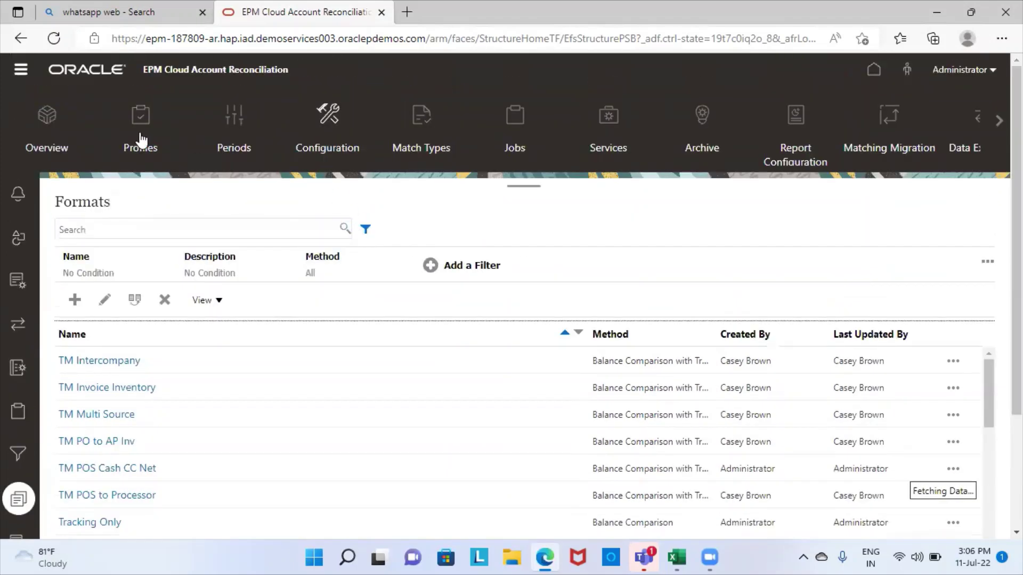
click(141, 140)
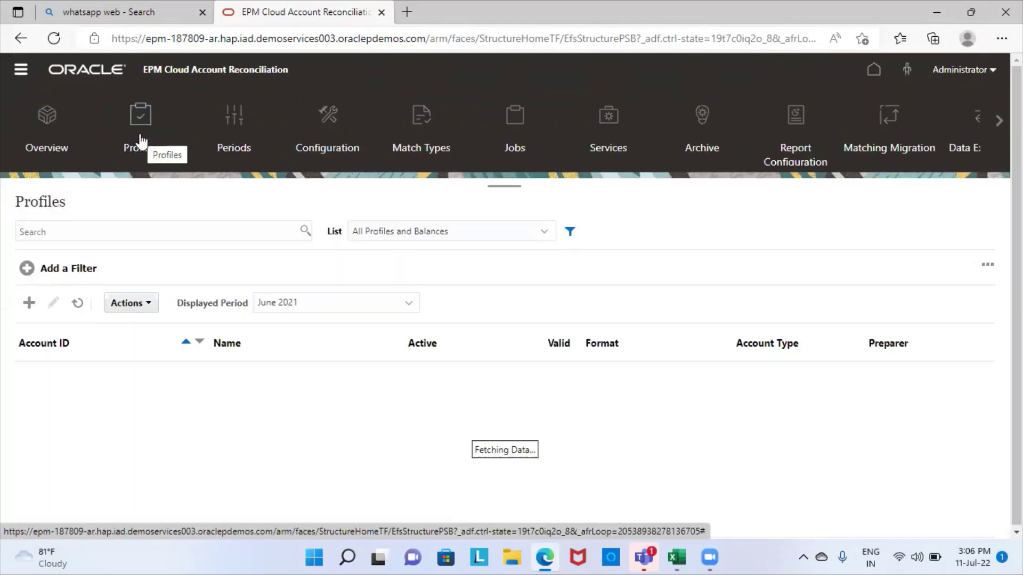
click(34, 308)
text(3)
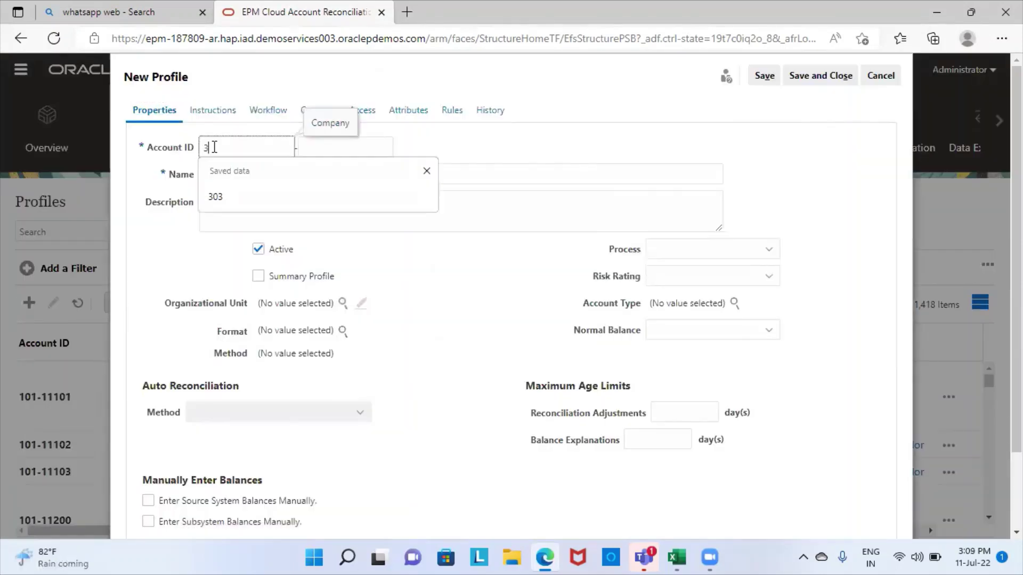
text(03)
click(326, 147)
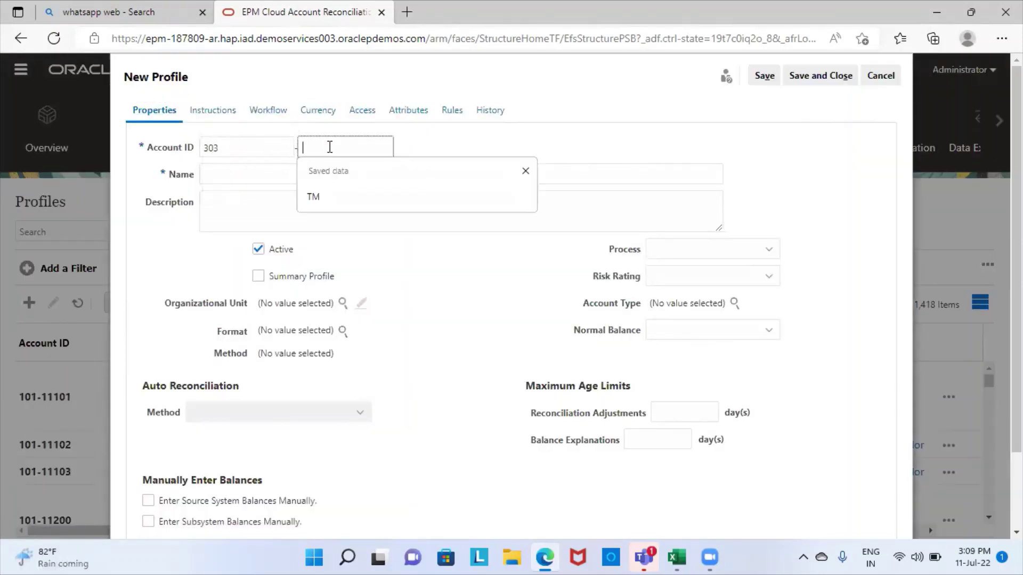
text(12130)
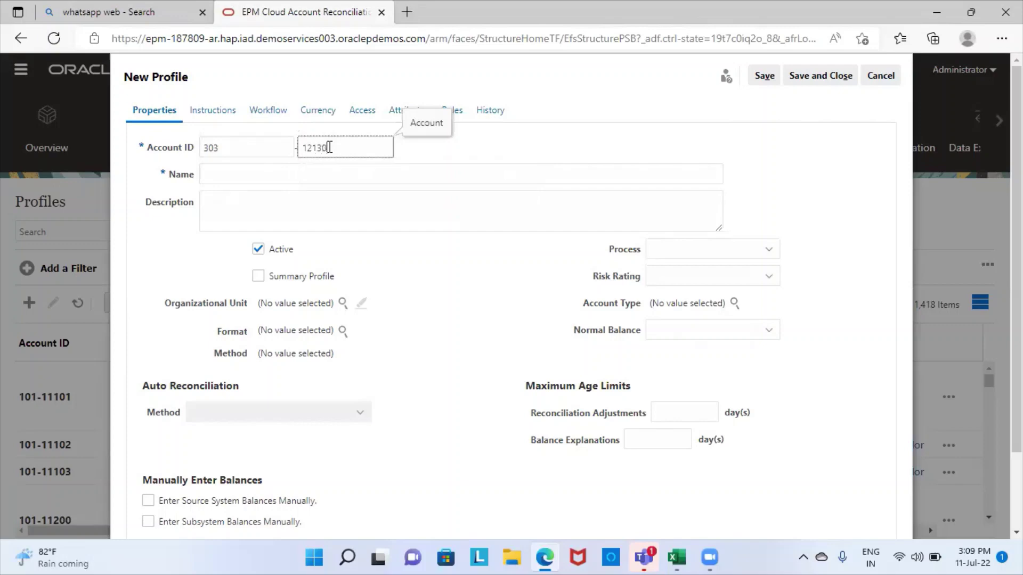
Step: Name the new profile Unidentified Receipts AR
click(308, 176)
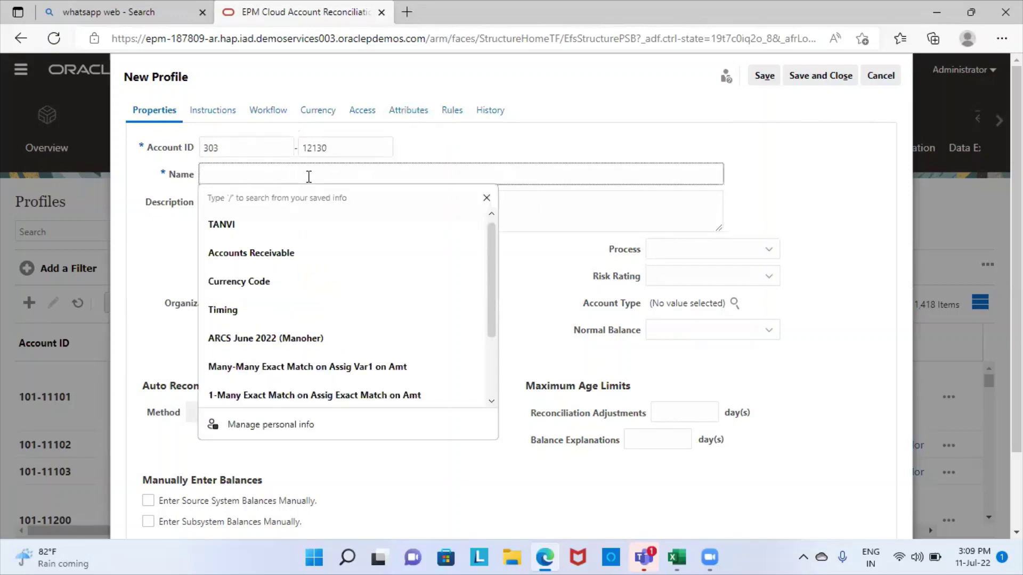
text(Unidentified Recei)
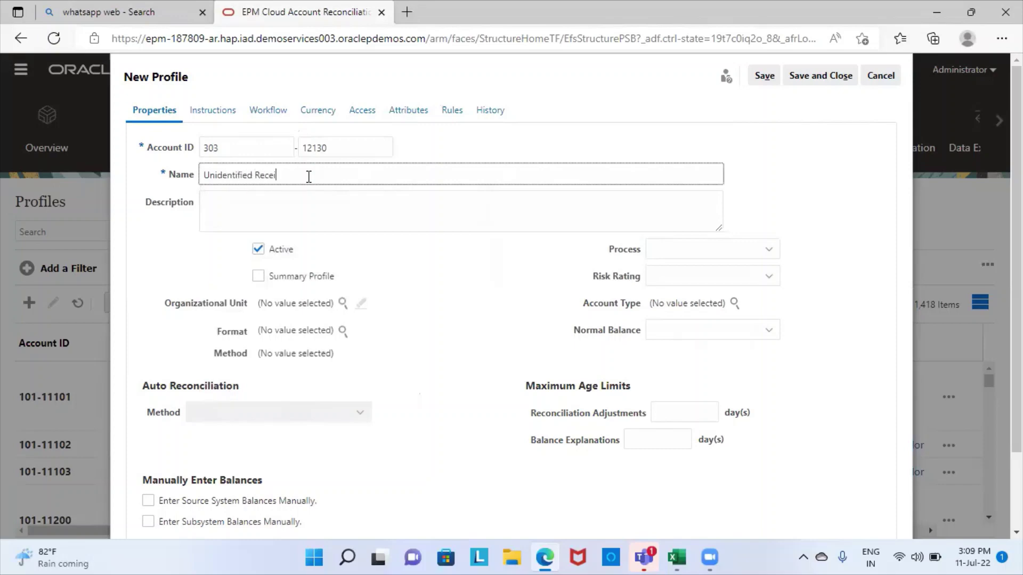
text(pts AR)
Step: Set the profile's process to Balance Sheet and its risk rating to Medium
click(688, 256)
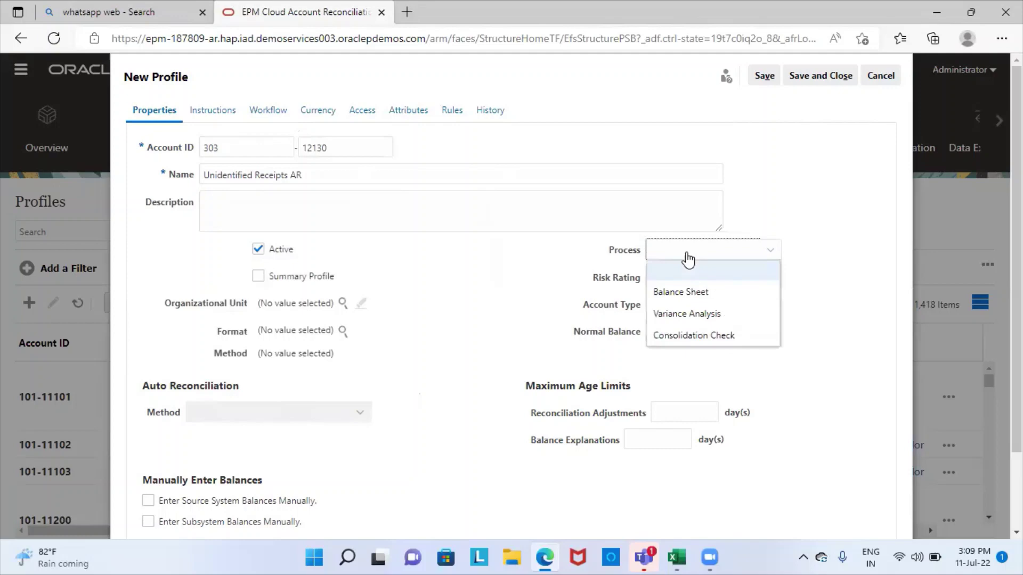
click(686, 294)
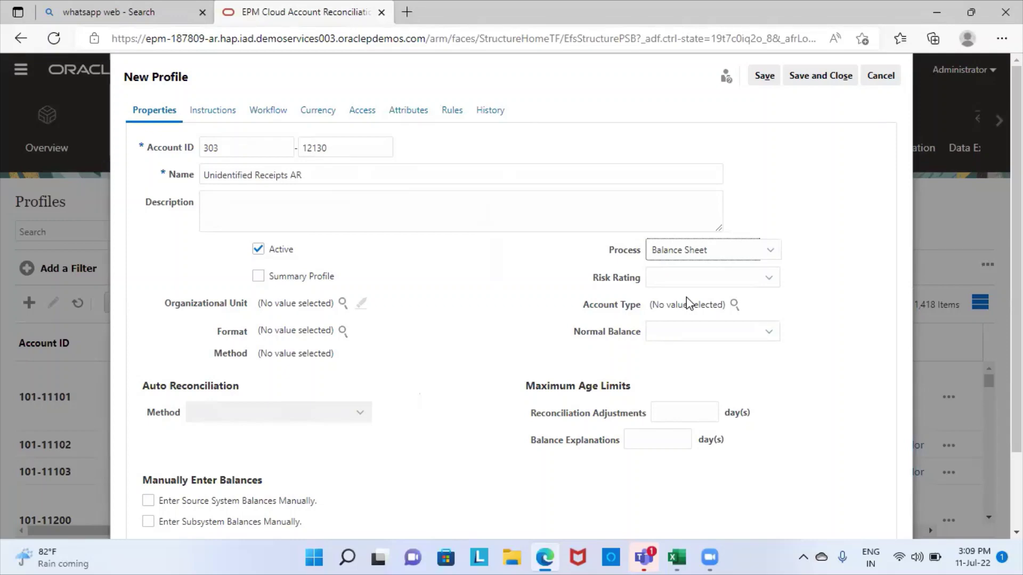
click(687, 282)
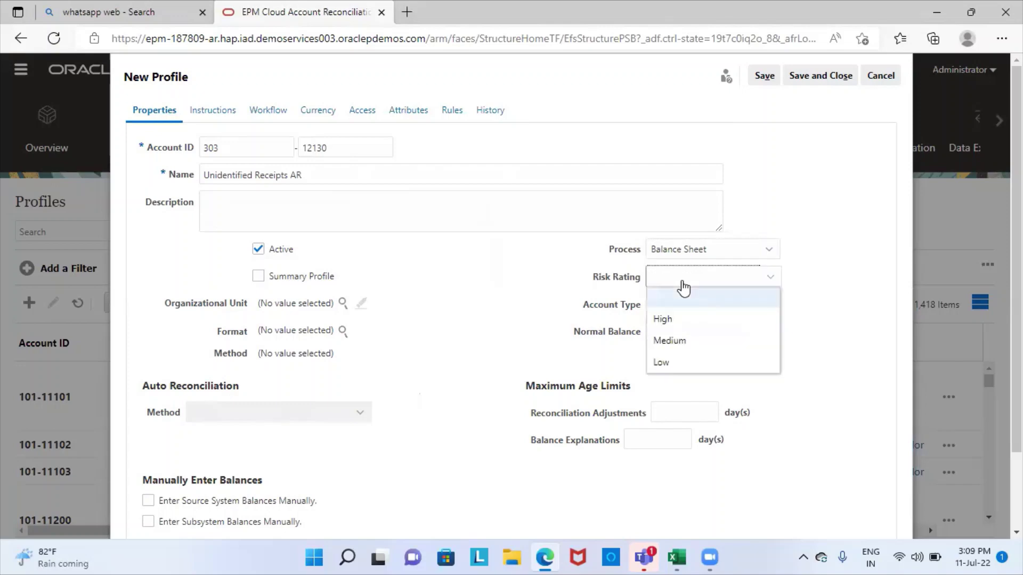
click(701, 343)
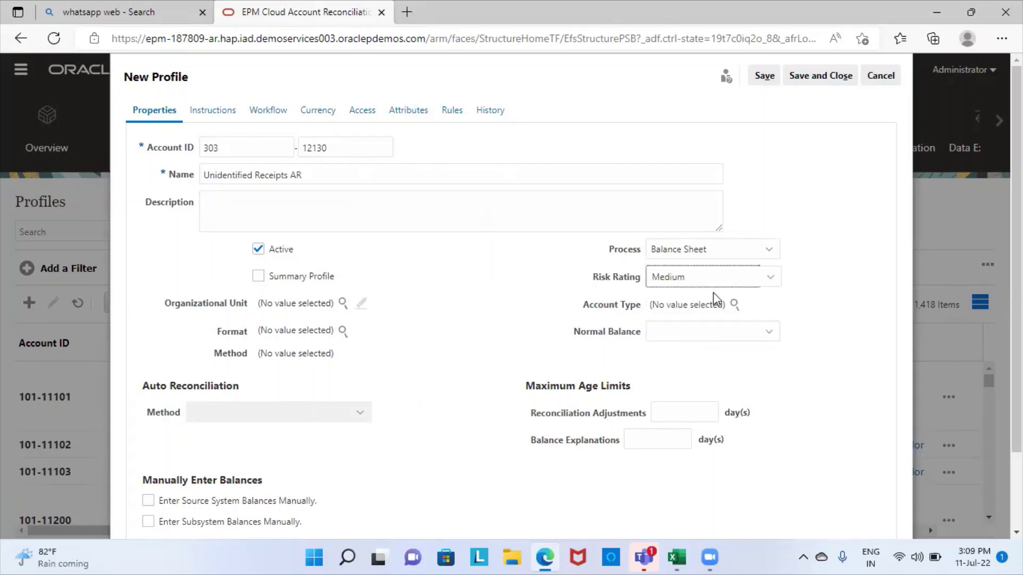
Step: Assign the Accounts Receivables account type under Assets to the profile and set its normal balance to Debit
click(735, 305)
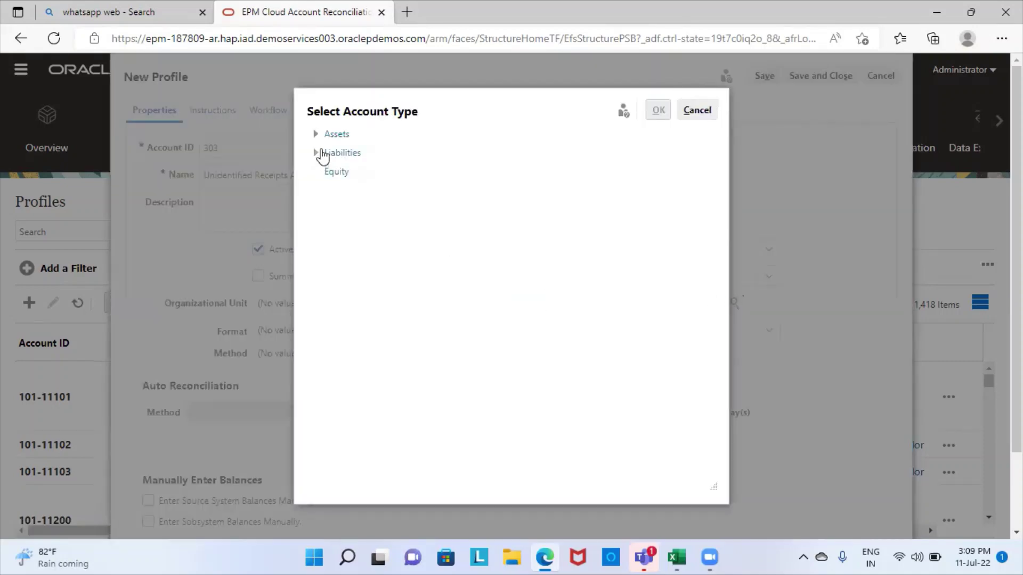
click(315, 133)
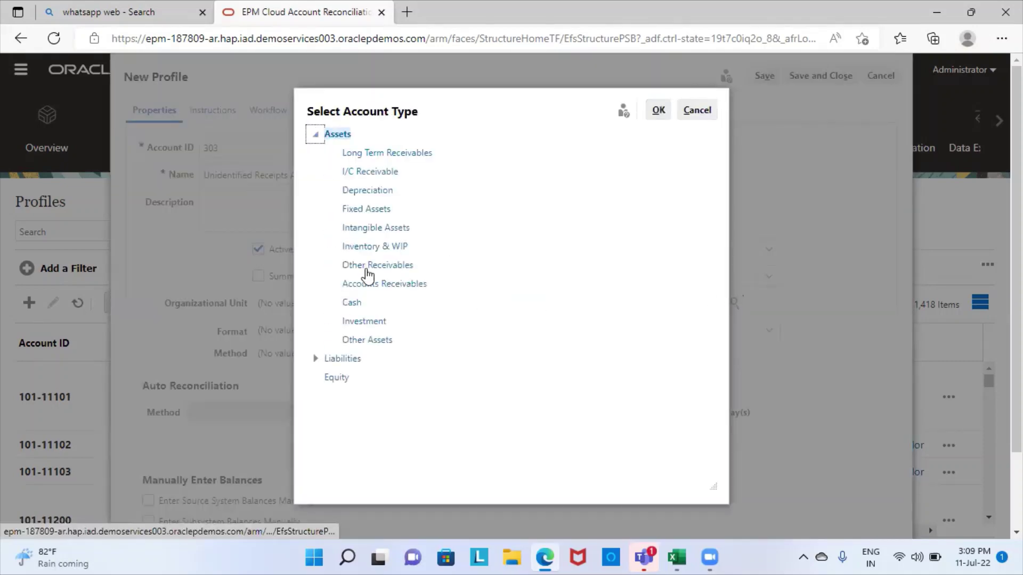
click(361, 286)
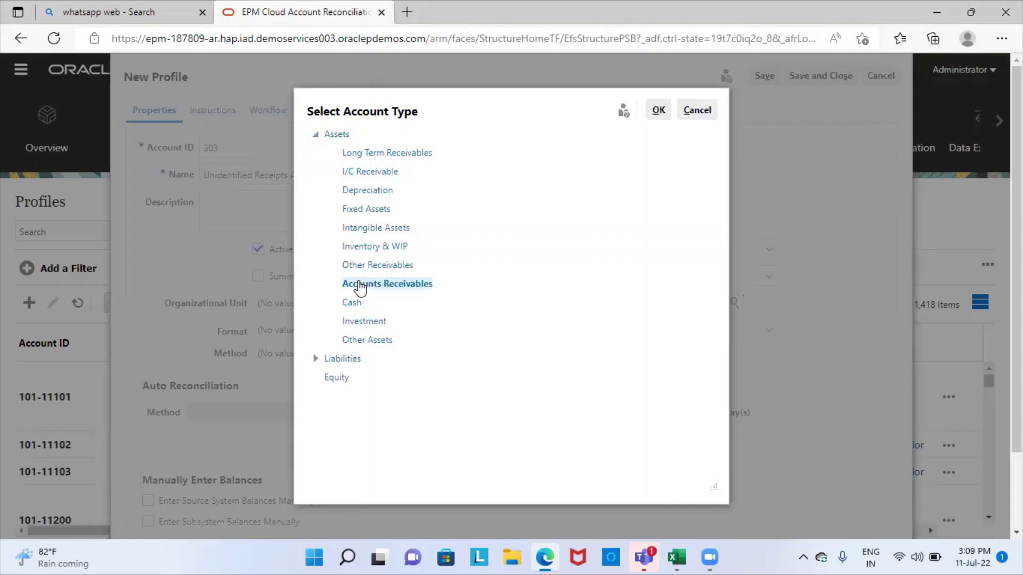
click(660, 112)
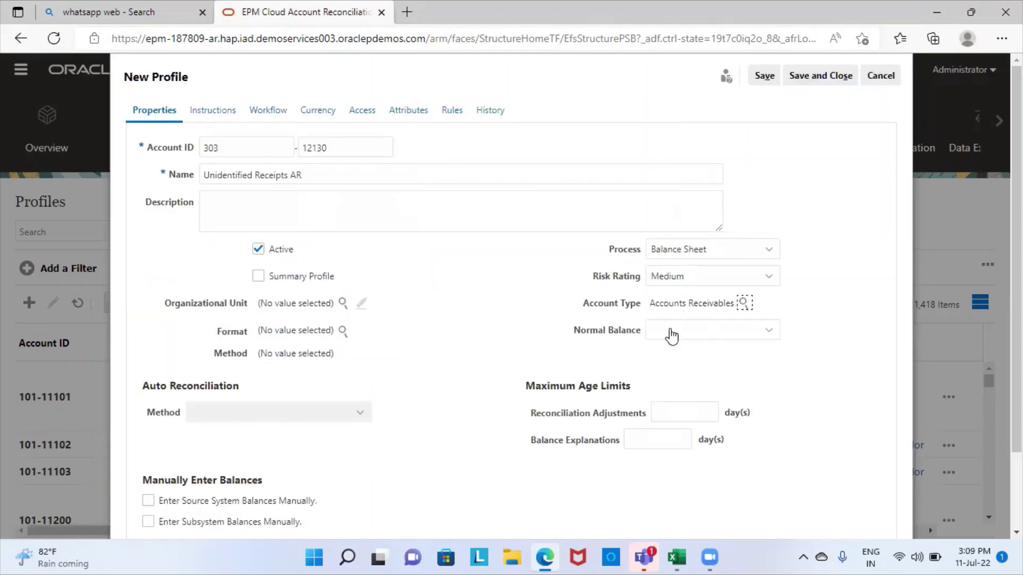
click(670, 336)
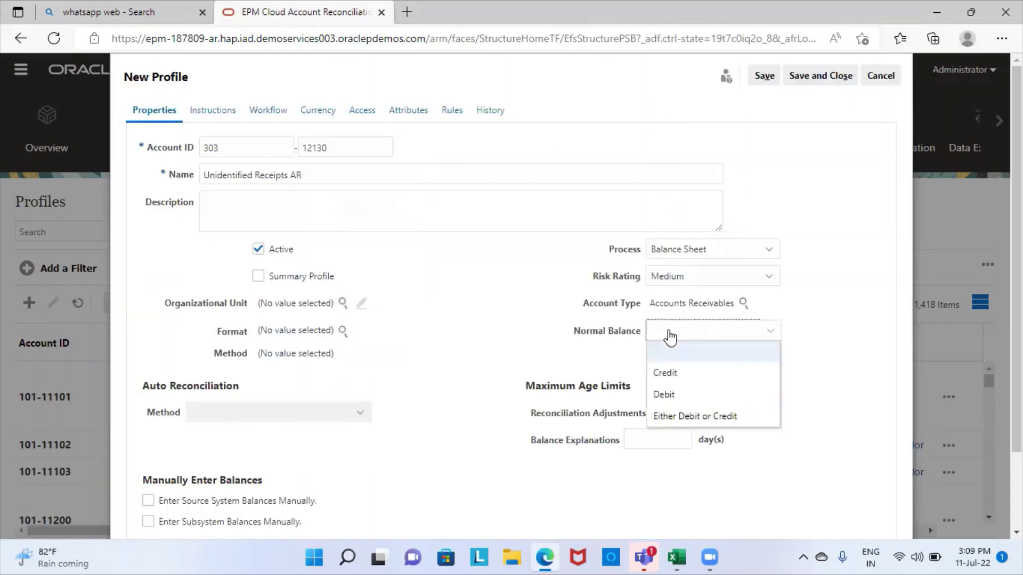
click(664, 397)
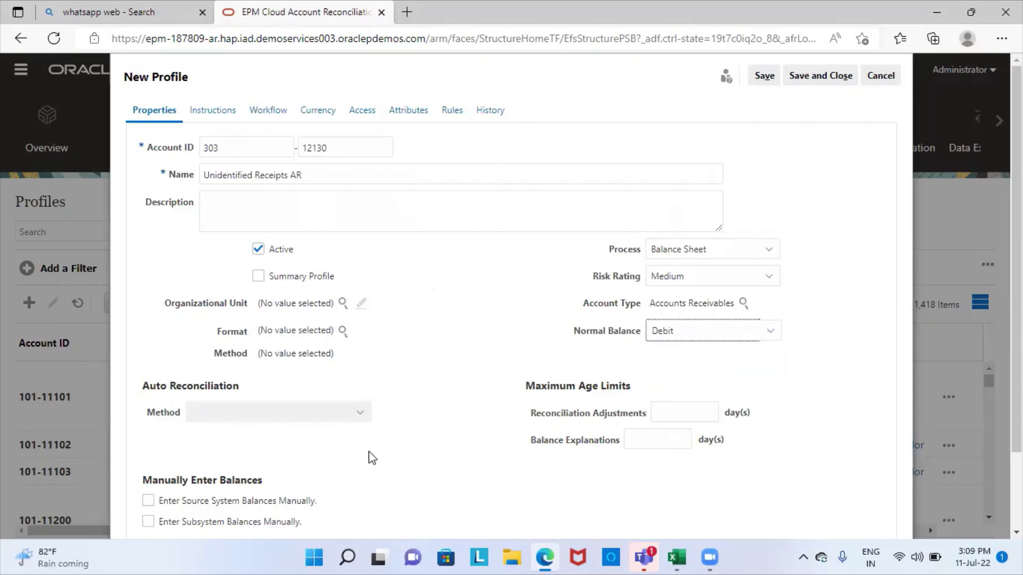
Step: Assign the North America organizational unit under Americas to the profile
click(343, 301)
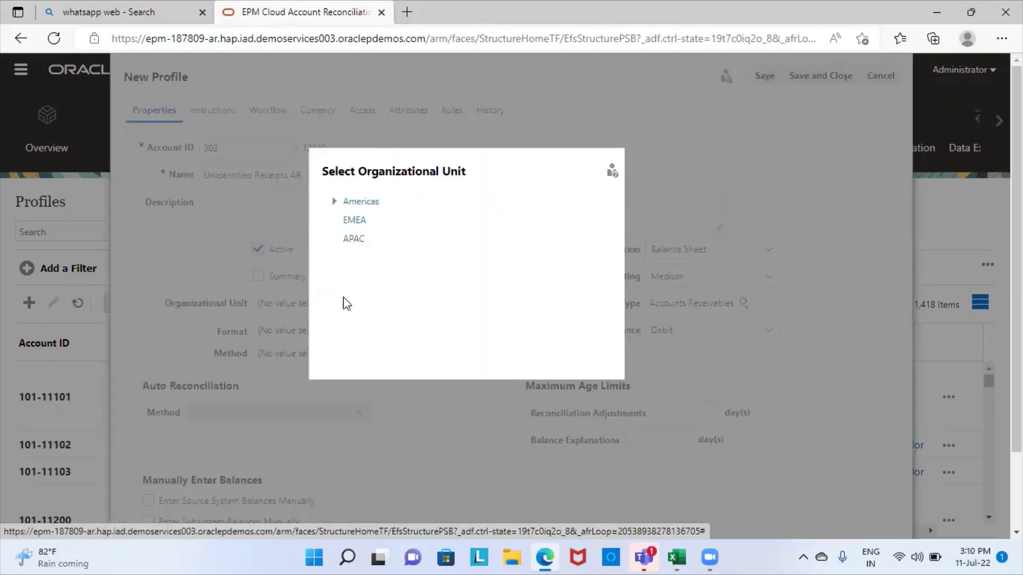
click(334, 203)
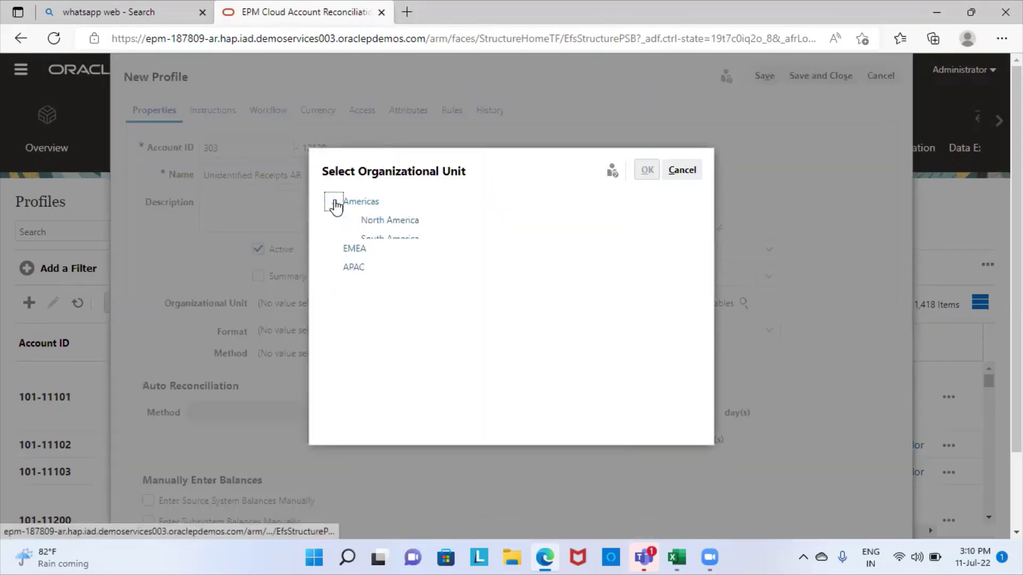
click(386, 220)
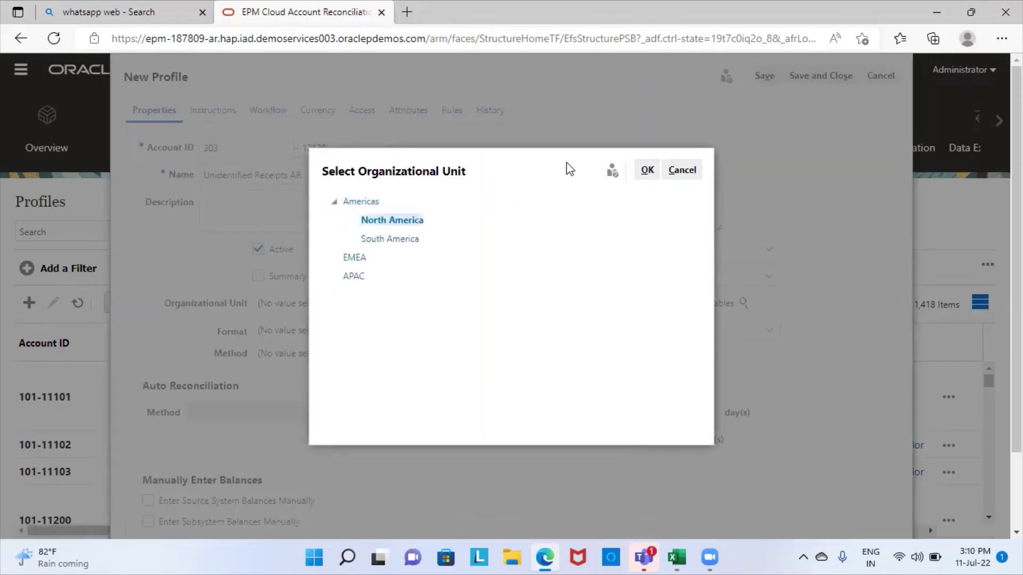
click(647, 169)
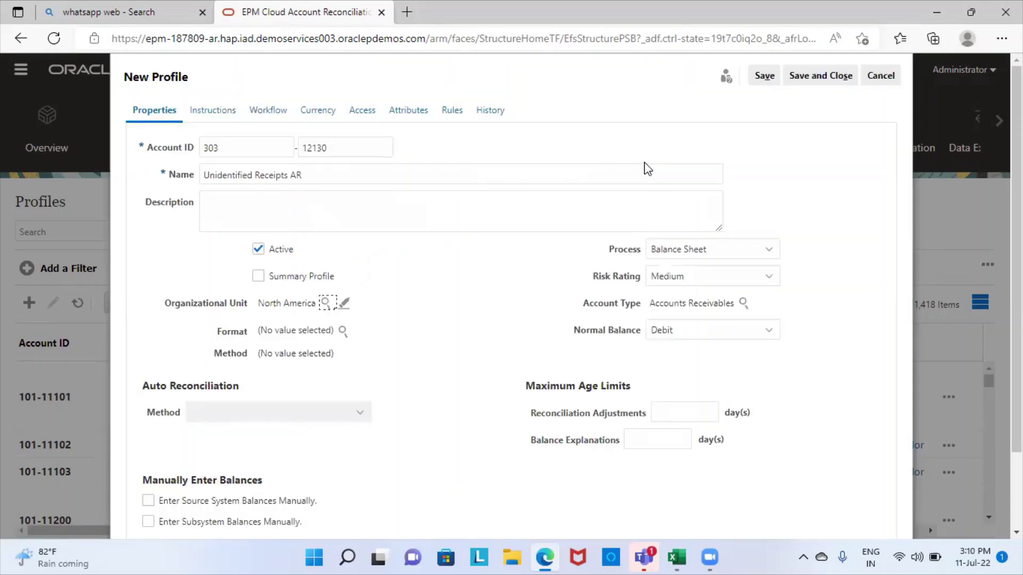
Step: Assign the Zero Balance Accounts format, which uses the Account Analysis method, to the new profile
click(341, 329)
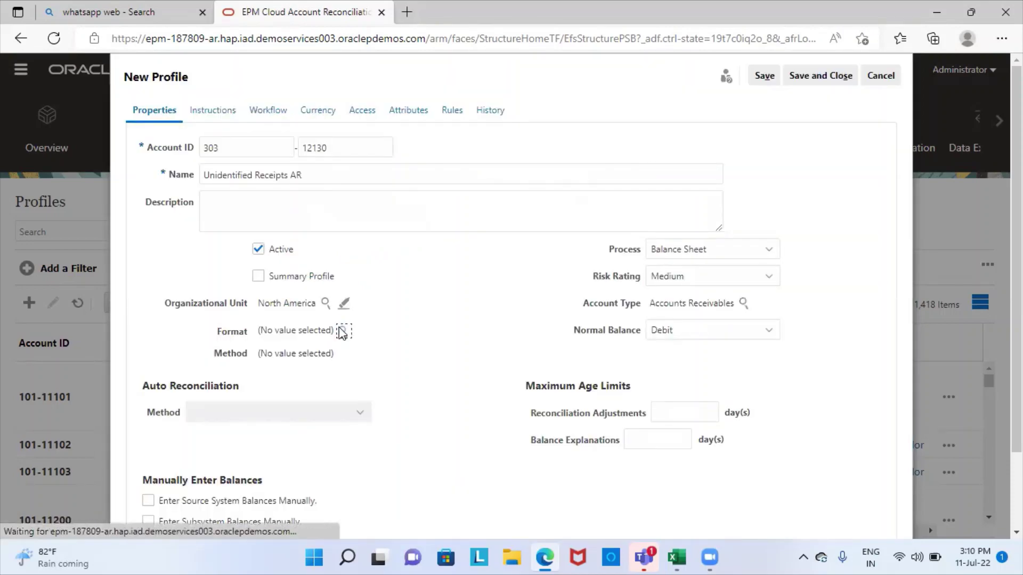
scroll(311, 398, down, 15)
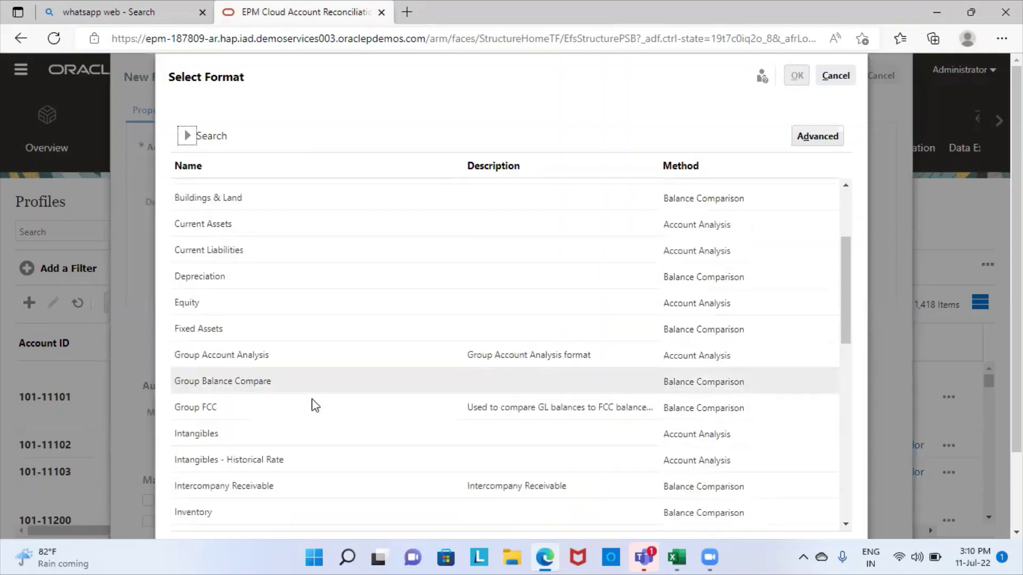
scroll(311, 398, down, 5)
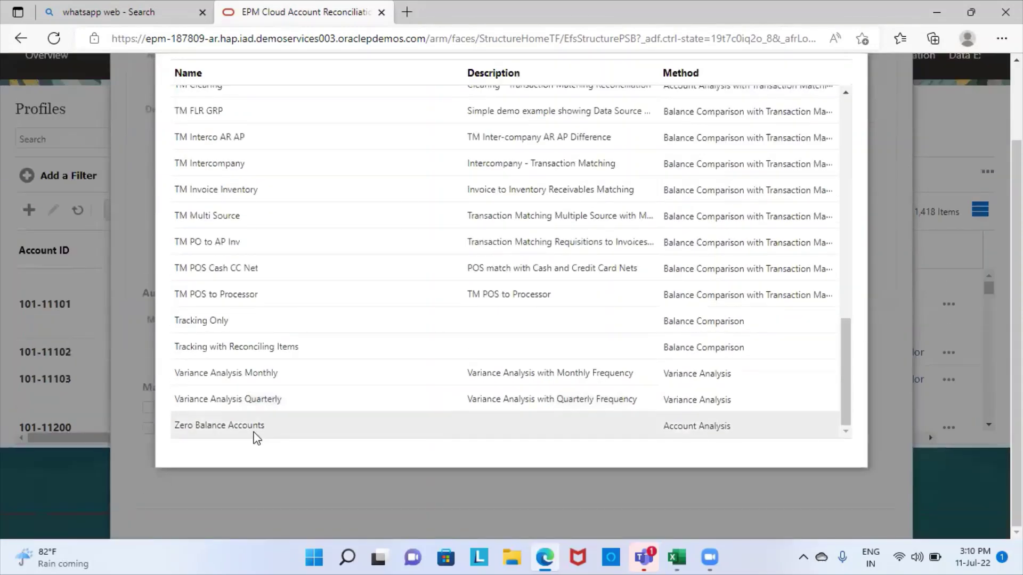
click(246, 429)
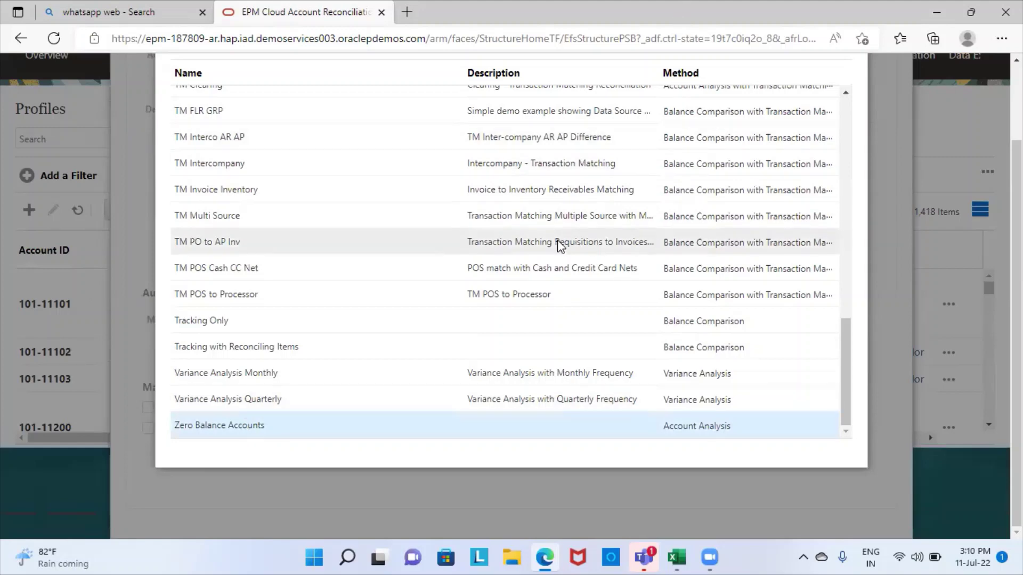
scroll(559, 246, up, 20)
scroll(559, 246, down, 1)
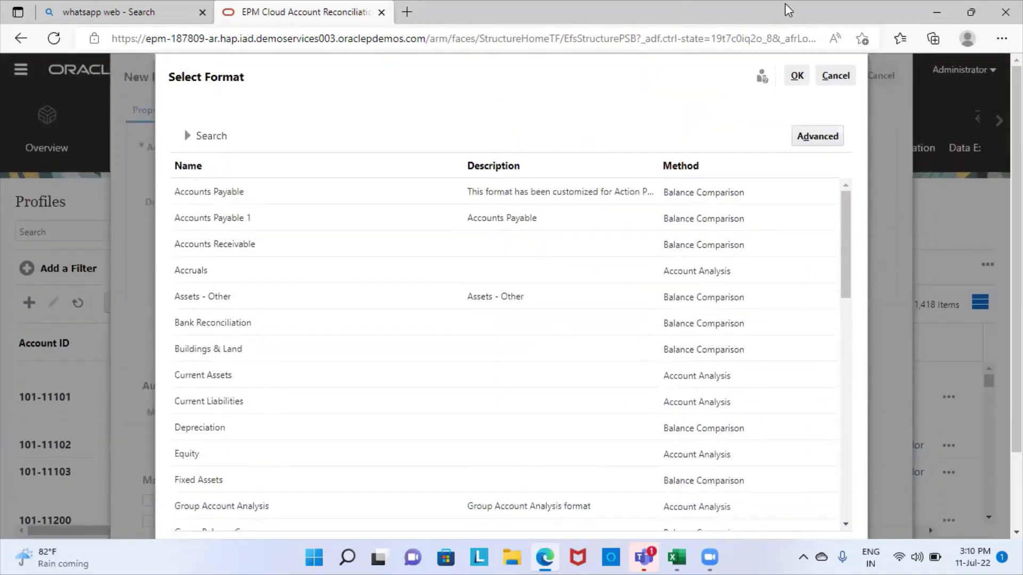
click(796, 76)
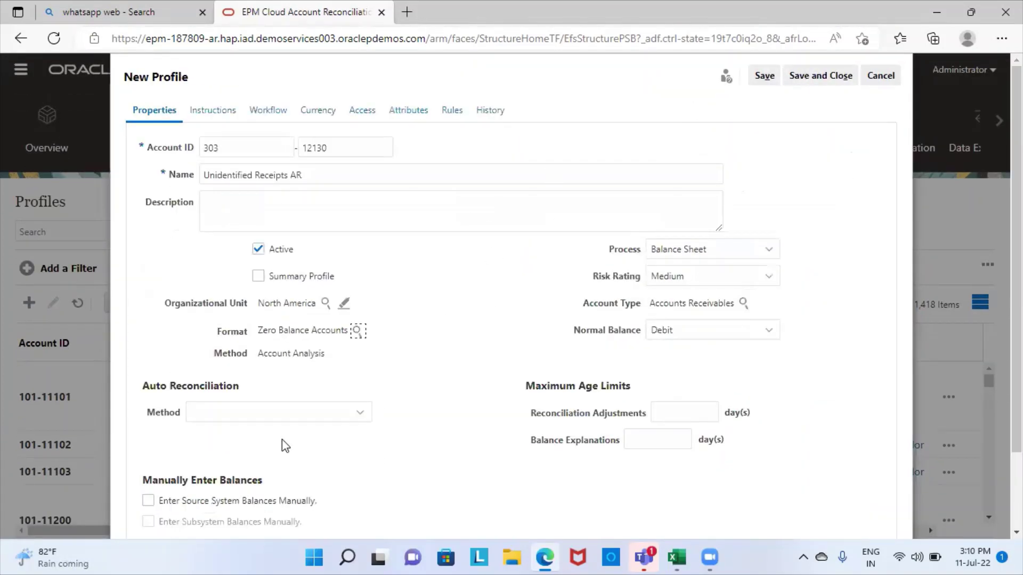
Step: Set the auto reconciliation method to Balance is zero and the maximum age of both reconciliation adjustments and balance explanations to 10 days
click(236, 426)
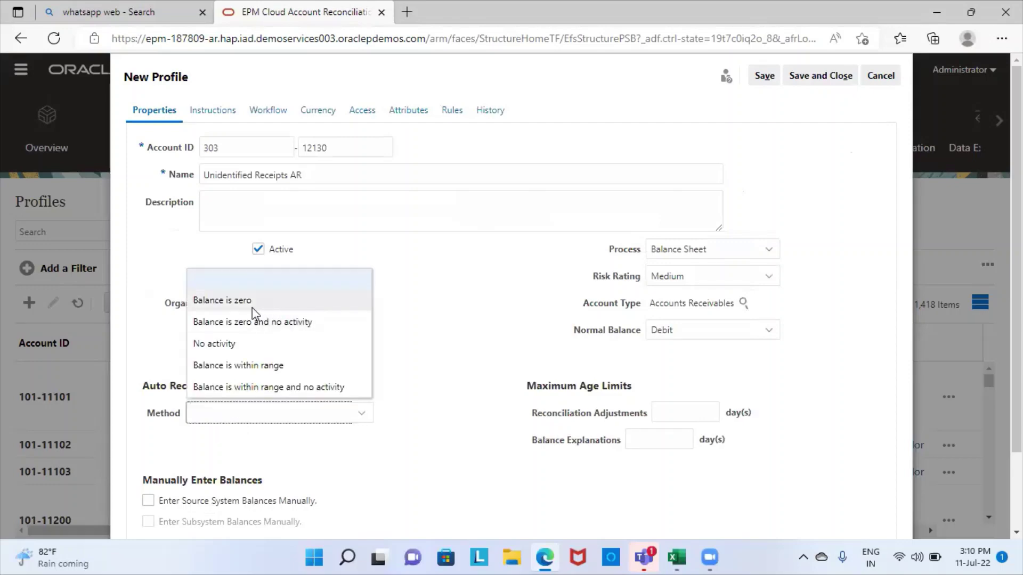
click(252, 307)
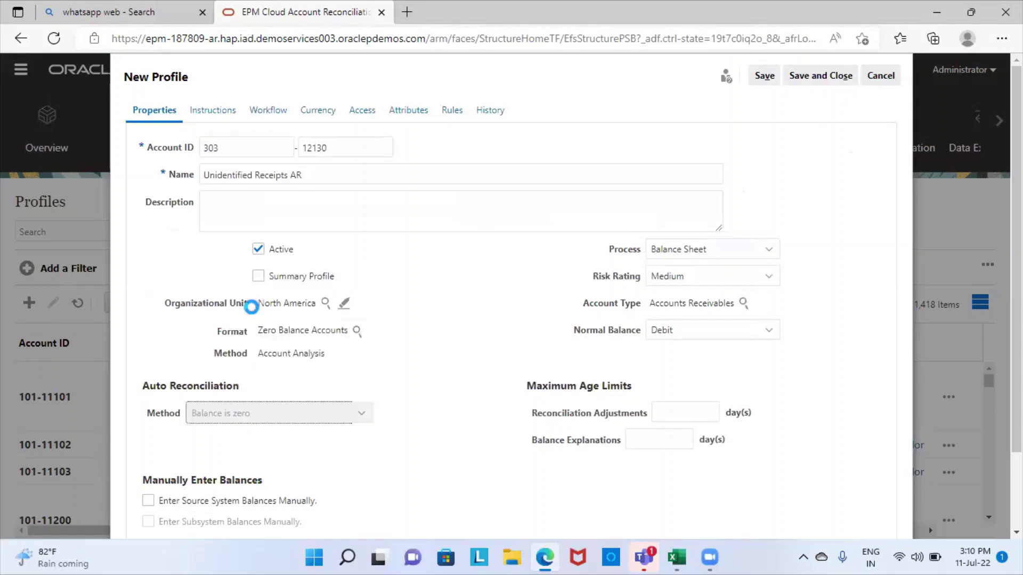
click(690, 412)
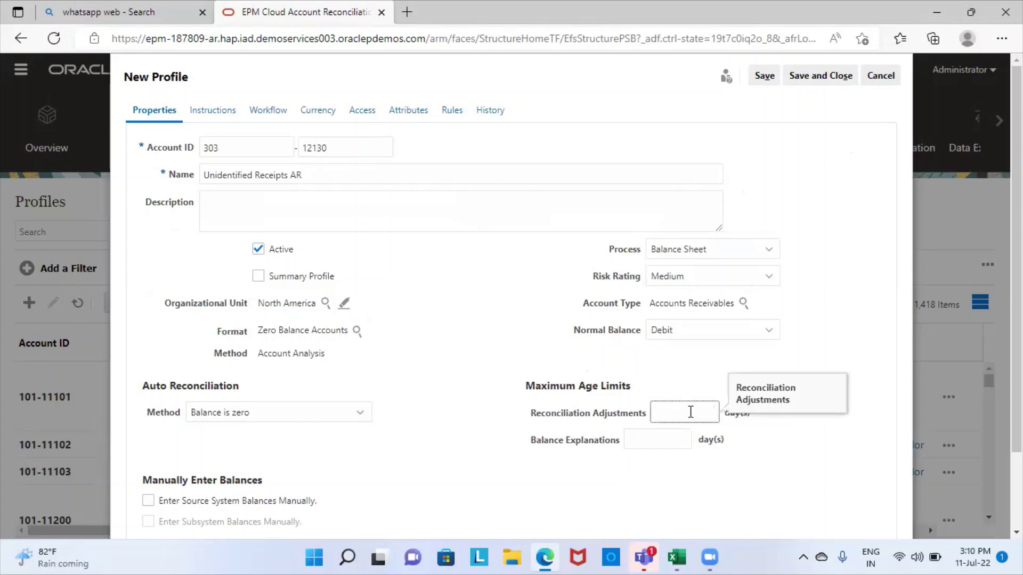
text(10)
click(666, 441)
text(1)
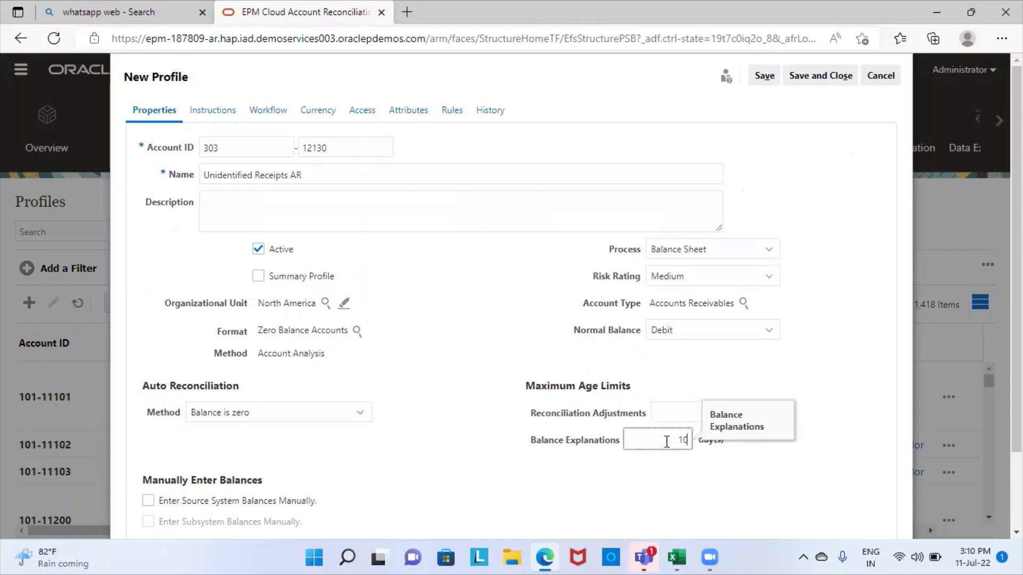
click(509, 332)
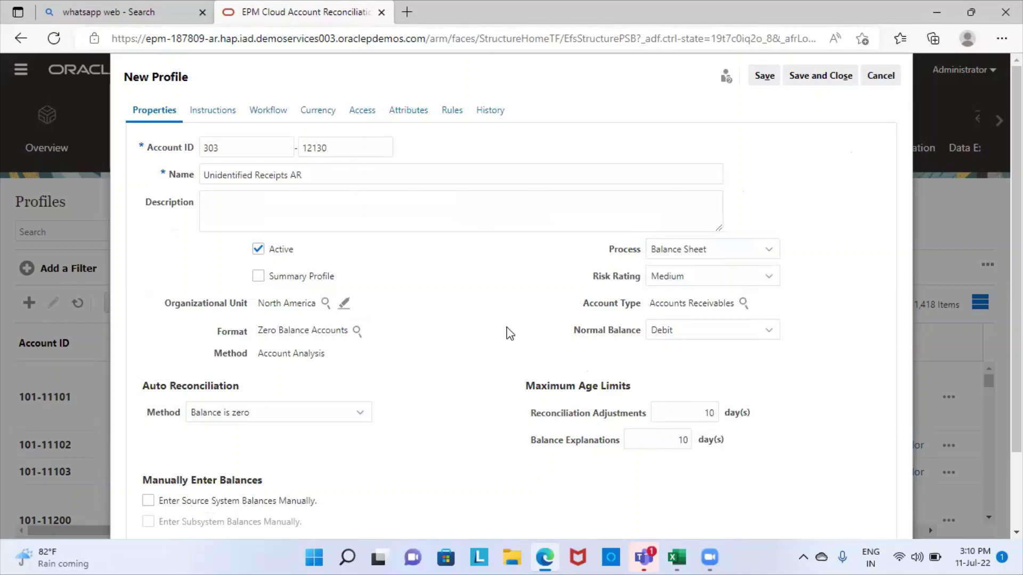
Step: Search for preparers by the first-name initial f and assign the second matching user as the profile's workflow preparer
click(269, 111)
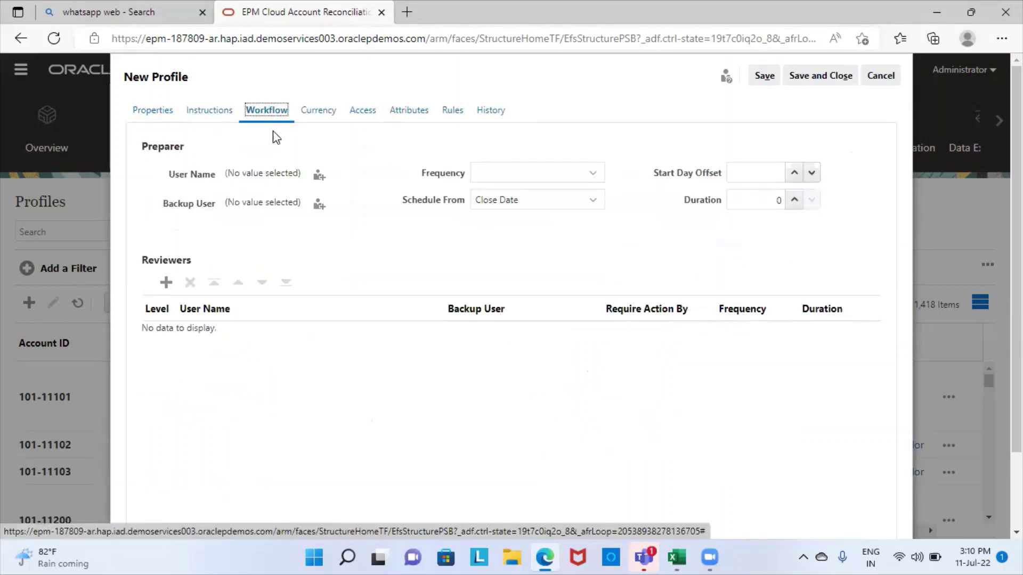
click(319, 178)
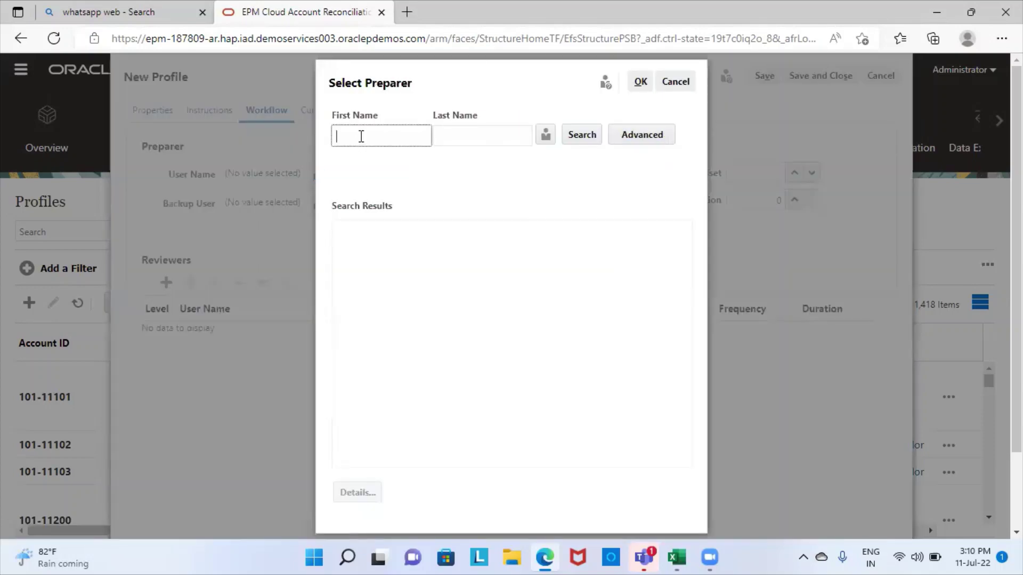
click(575, 134)
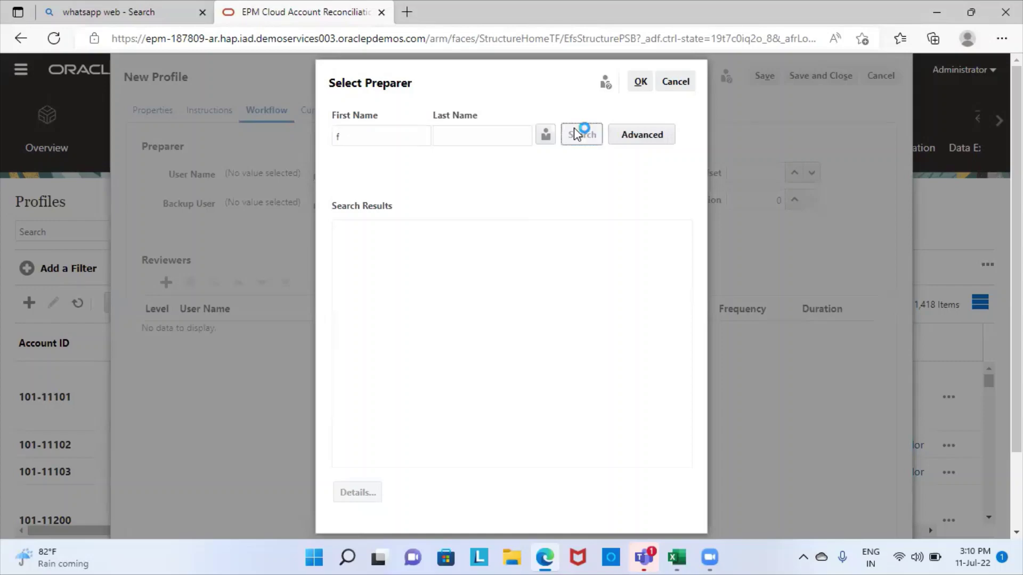
click(463, 268)
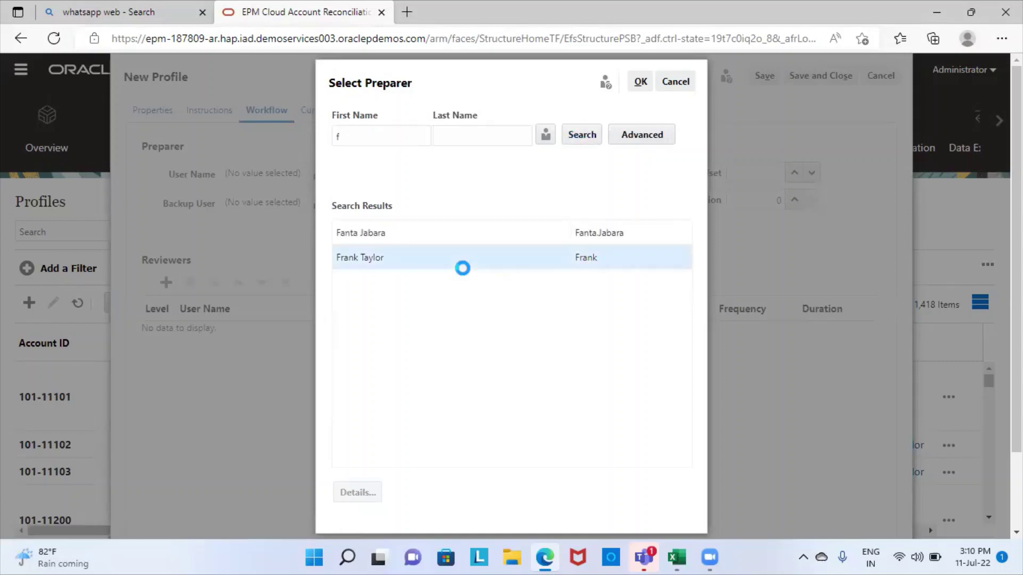
click(639, 81)
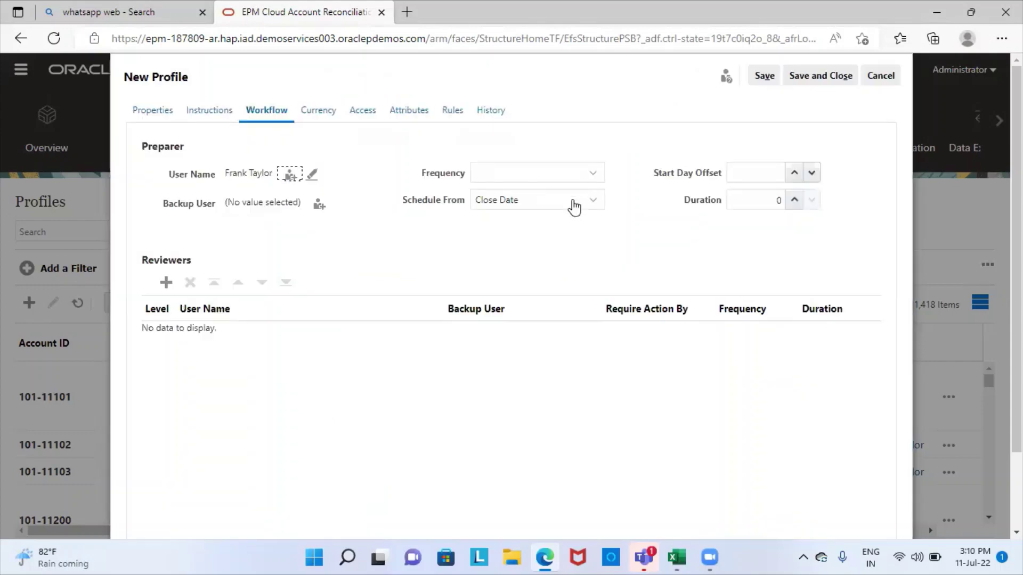
Step: Set the preparer's frequency to Monthly, start day offset to 1 and duration to 2
click(557, 181)
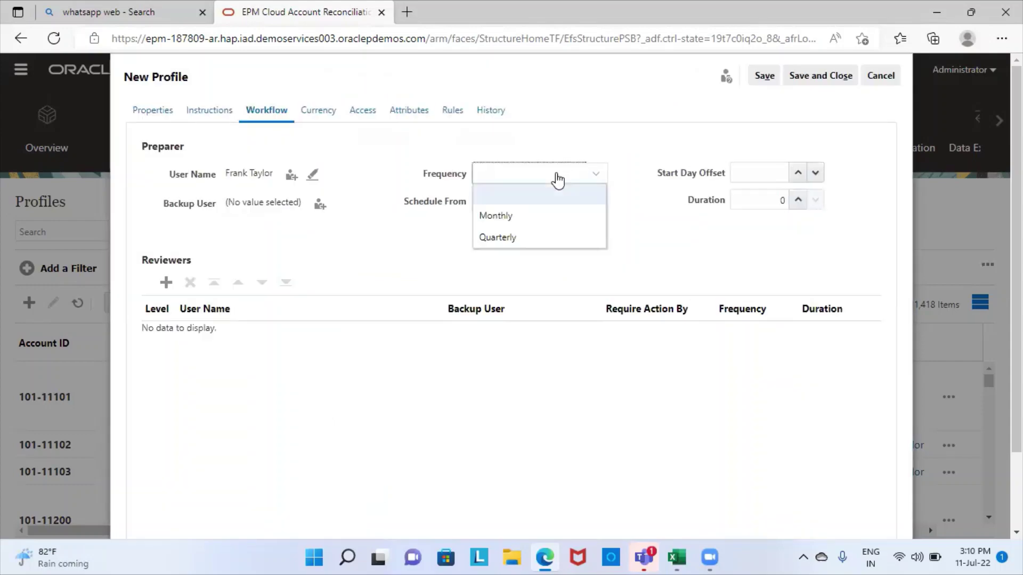
click(501, 215)
click(798, 174)
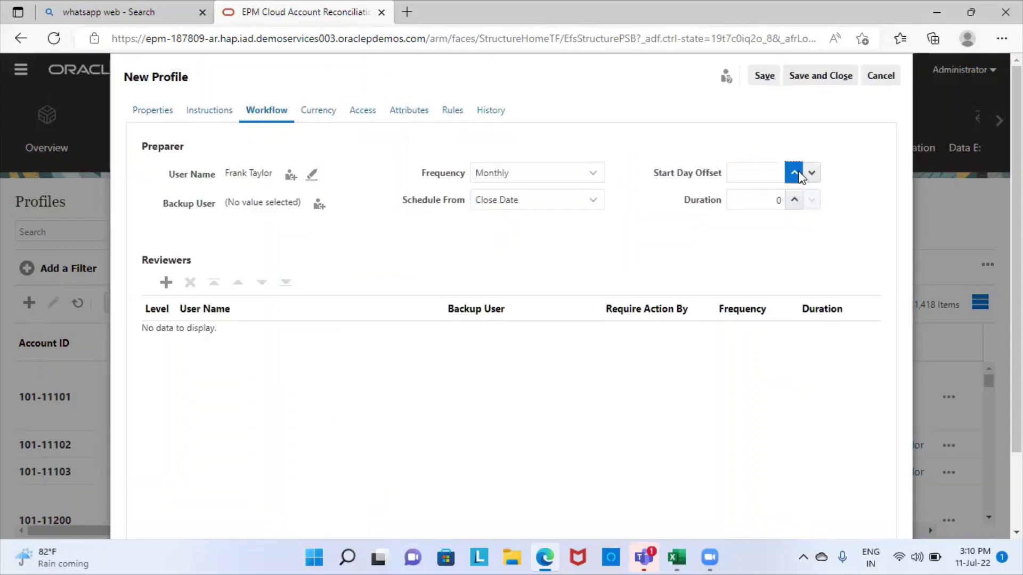
click(794, 200)
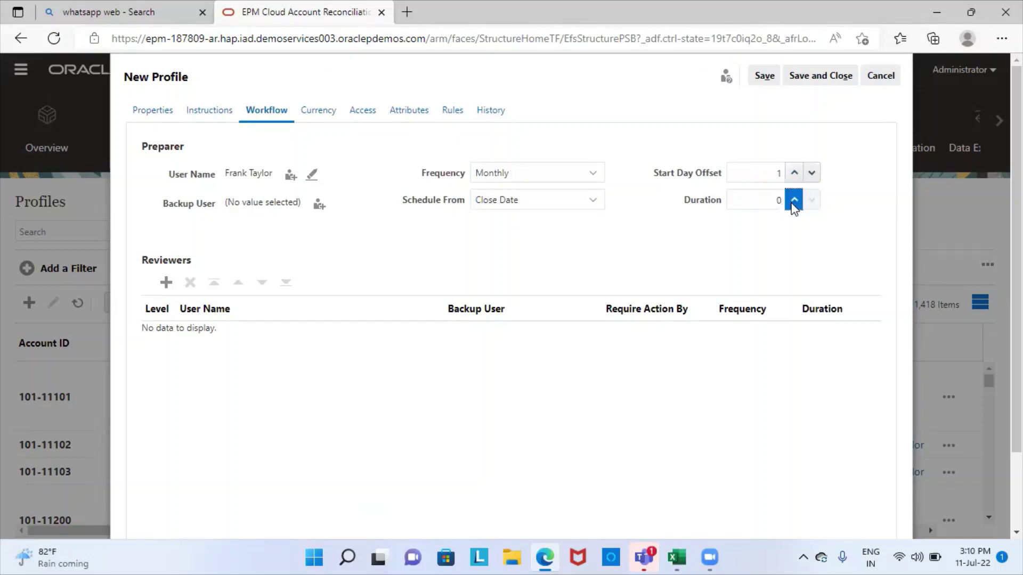
click(794, 200)
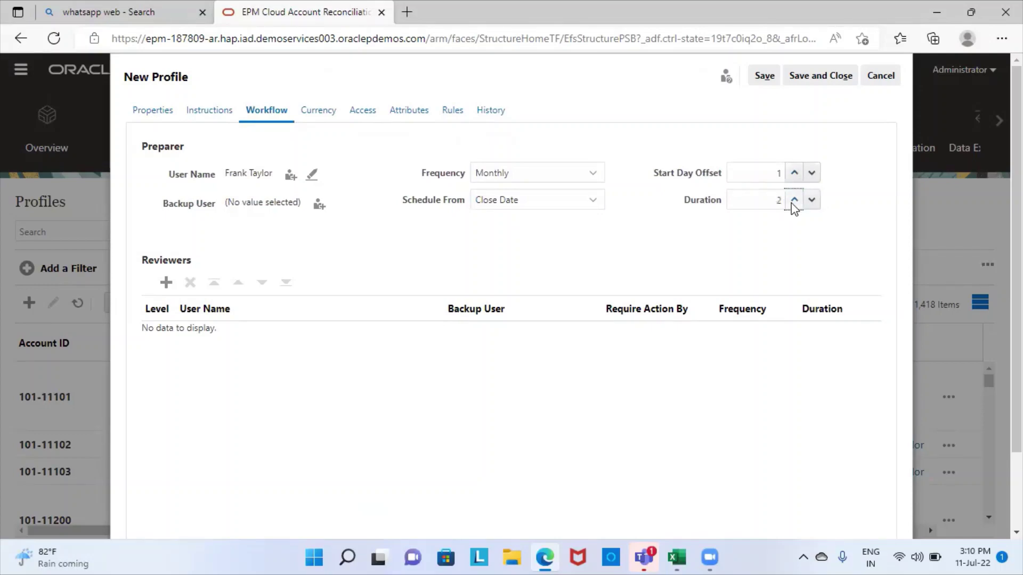
Step: Add a level 1 reviewer, choosing the second user matching the first-name initial a, and set the review duration to 2
click(165, 283)
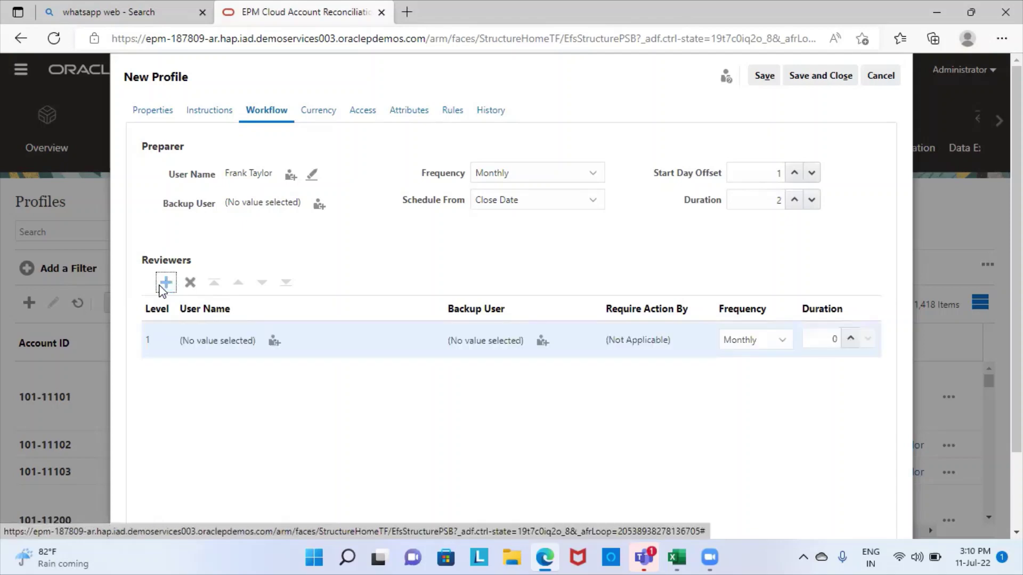
click(273, 340)
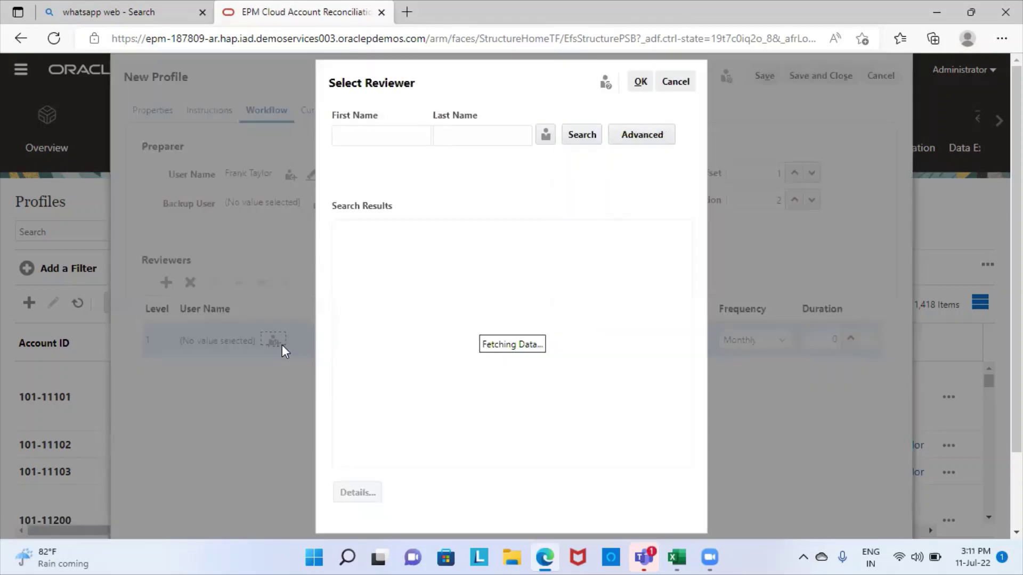
click(349, 137)
text(a)
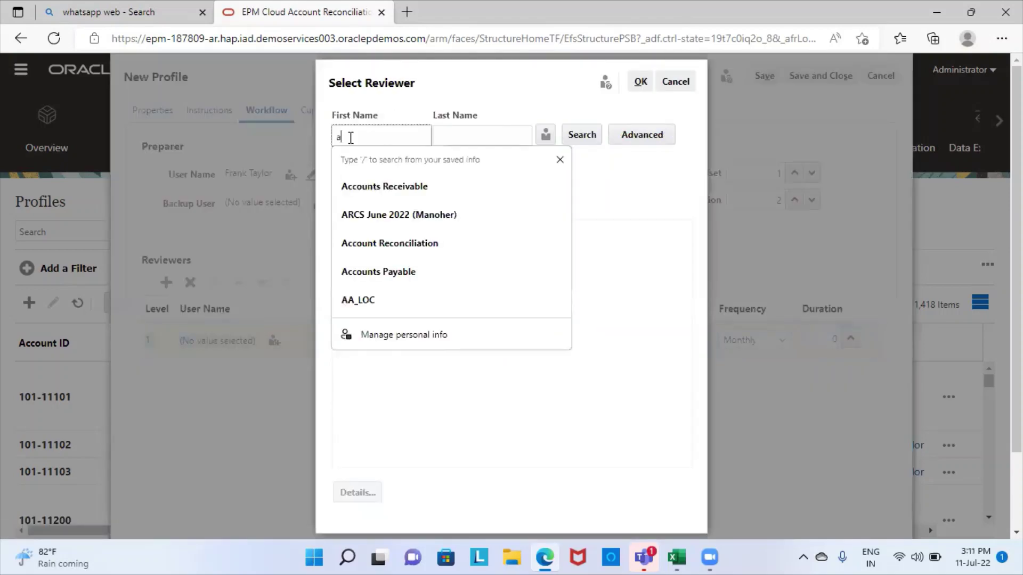
click(581, 136)
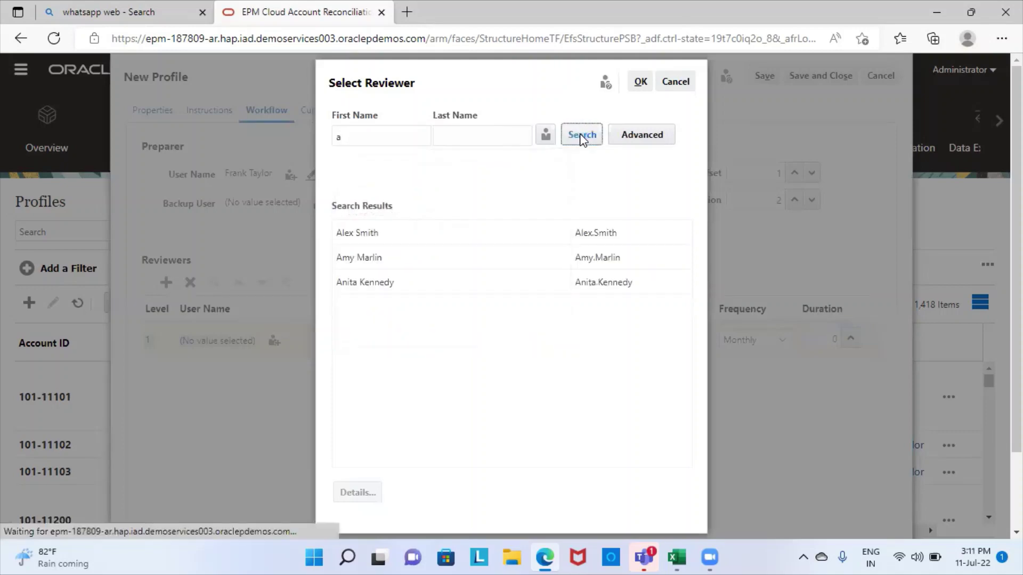
click(410, 258)
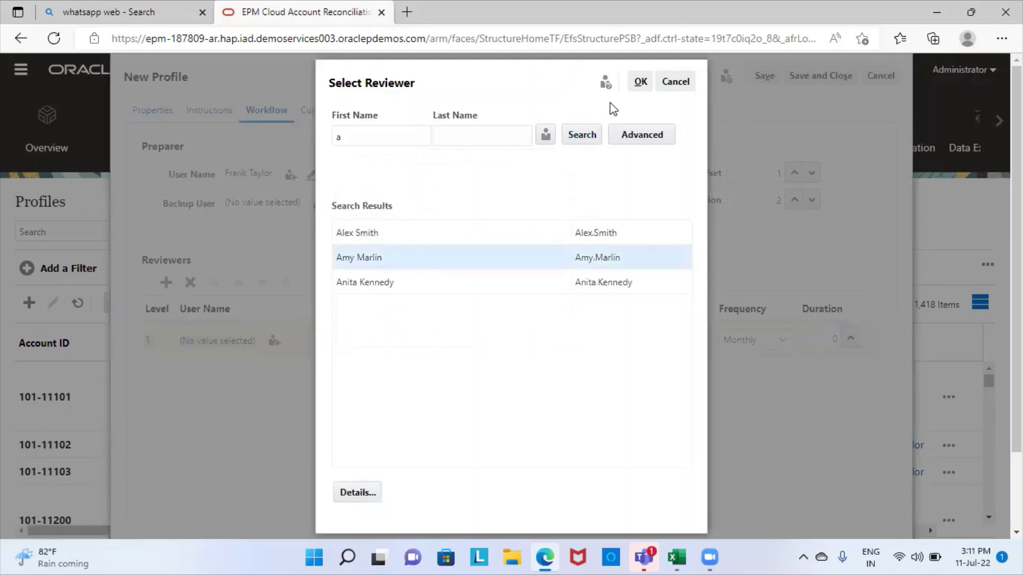
click(639, 82)
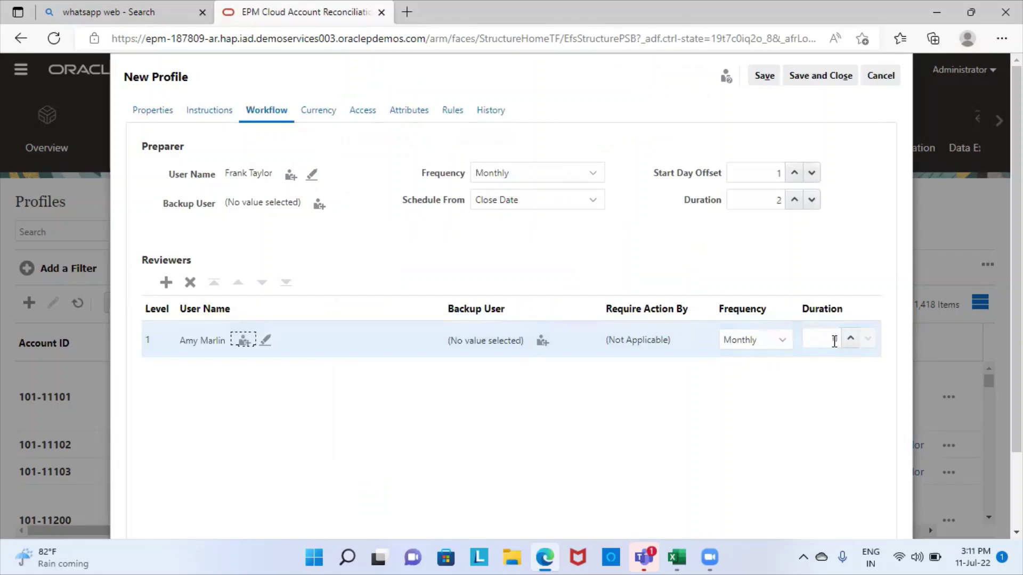
click(852, 341)
click(851, 340)
Step: Set the profile's currency rate type to Accounting and disable the Entered and Reporting currency buckets
click(319, 110)
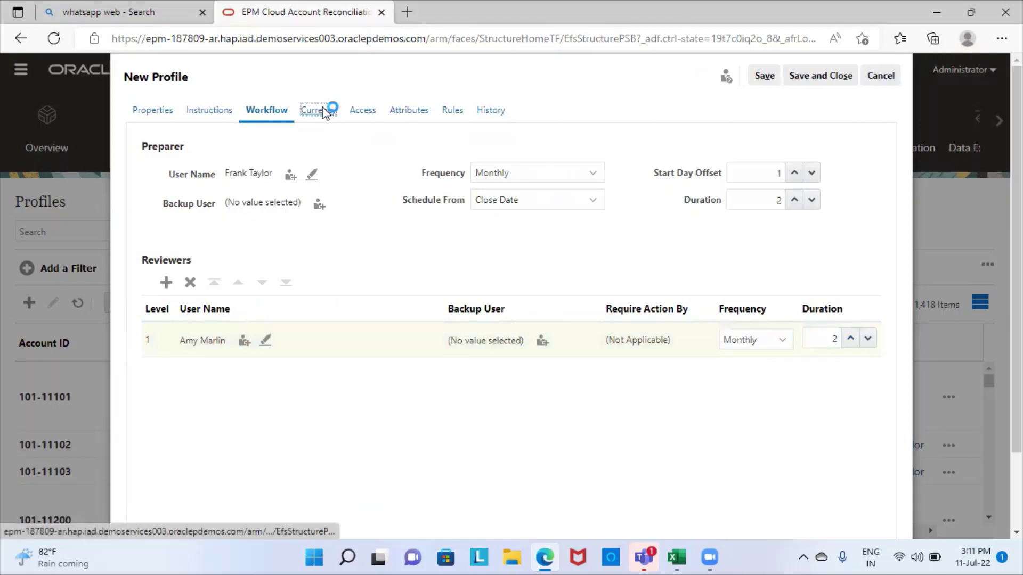
click(209, 196)
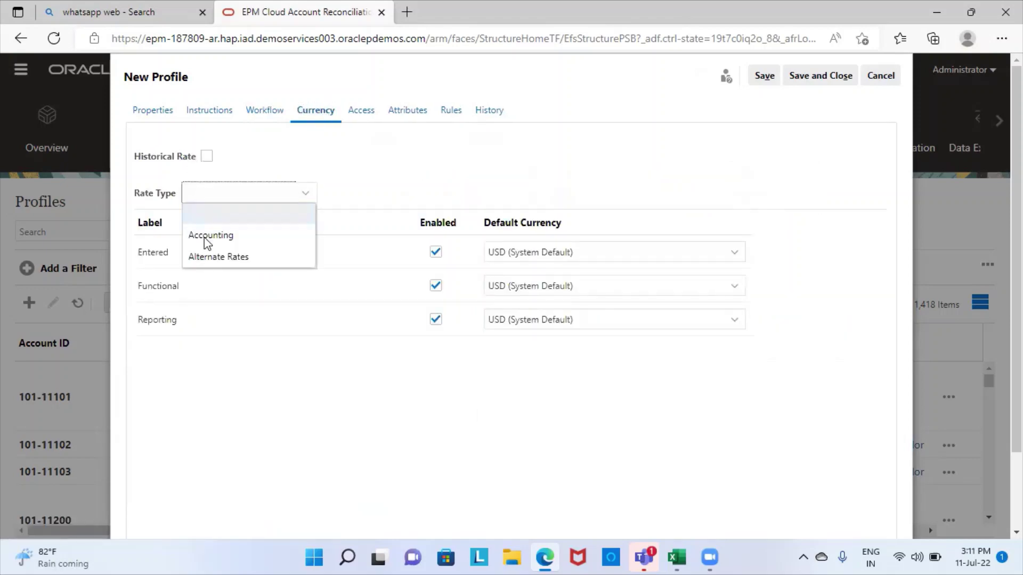
click(205, 241)
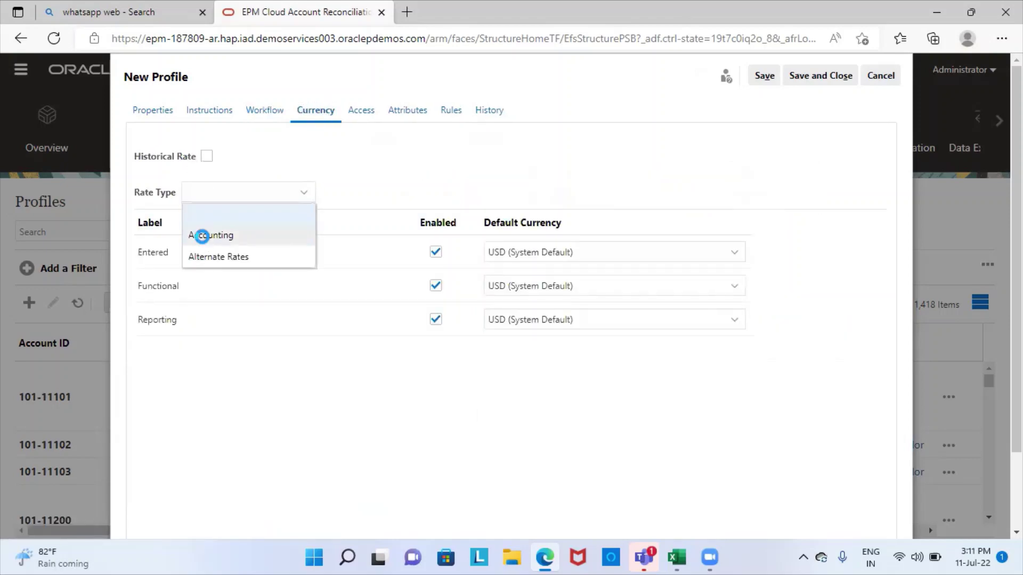
click(435, 252)
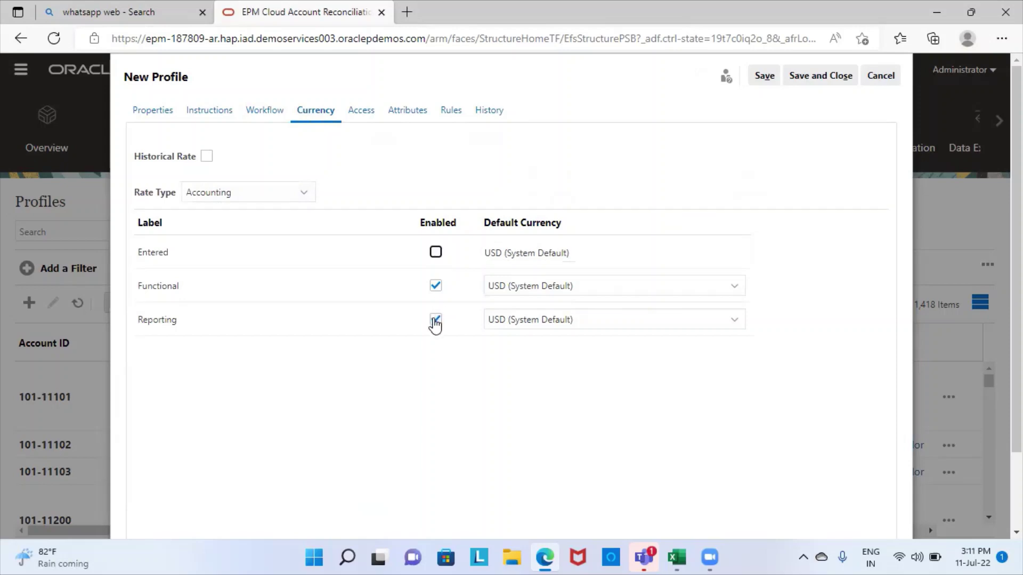
click(435, 320)
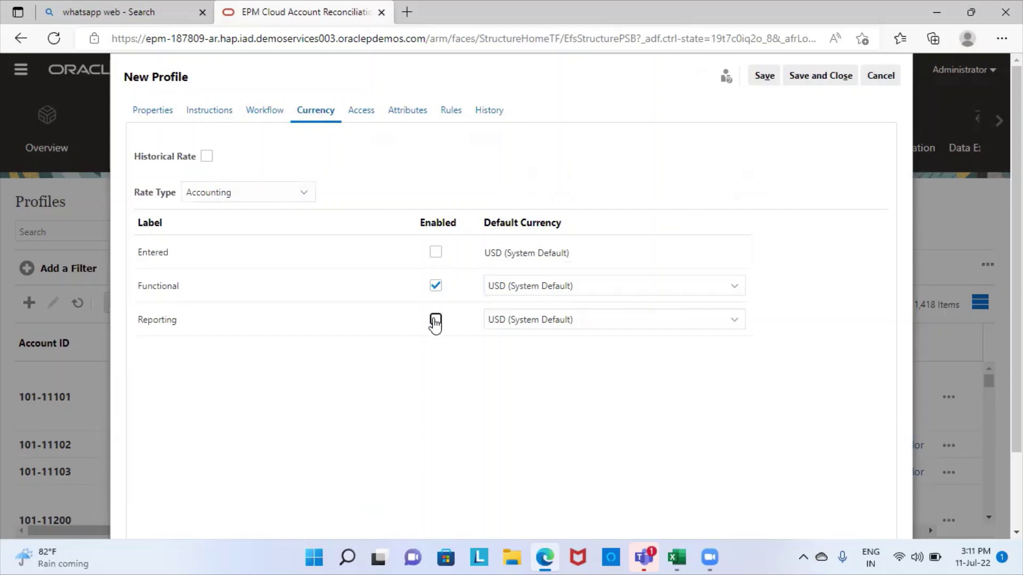
Step: Start a new Prevent Reconciliation Submission rule for the profile and add a condition to its filter
click(446, 116)
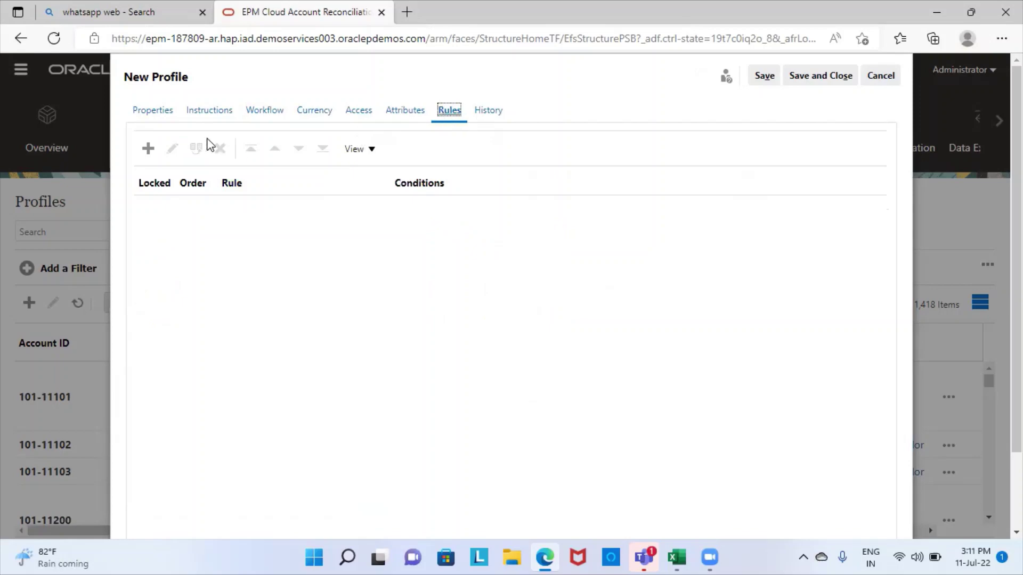
click(148, 149)
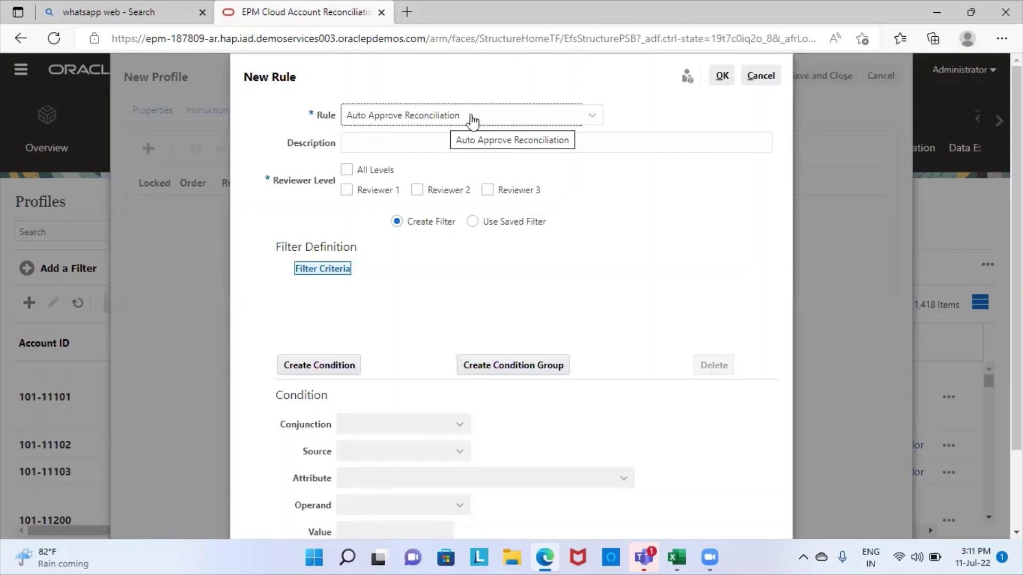
click(471, 118)
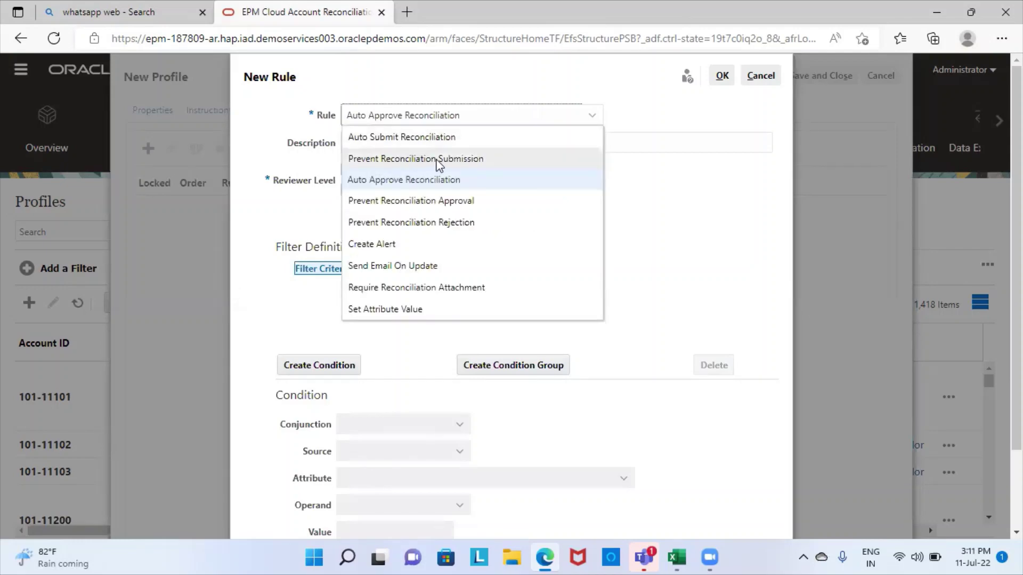
click(437, 160)
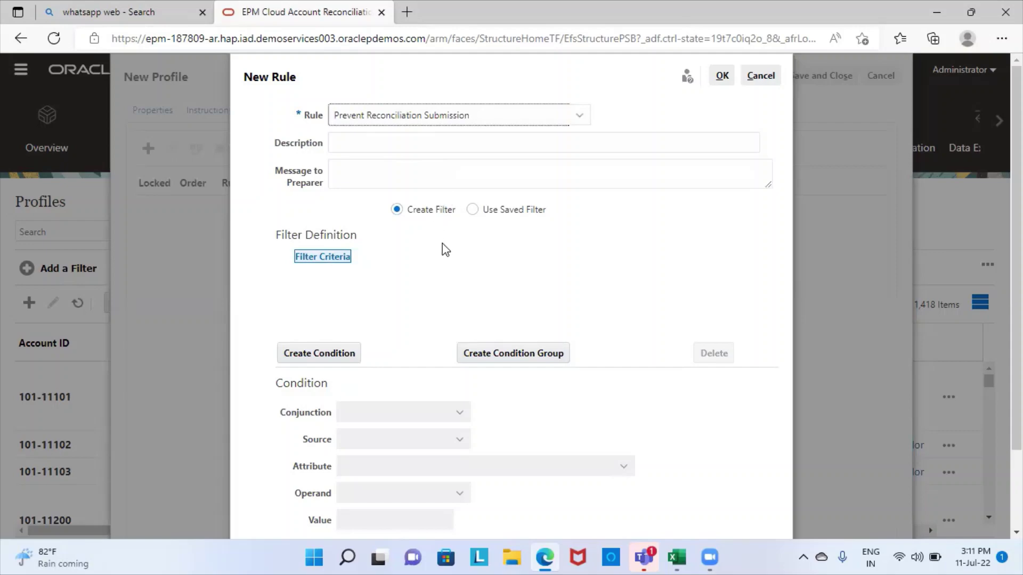
scroll(446, 250, down, 1)
click(334, 305)
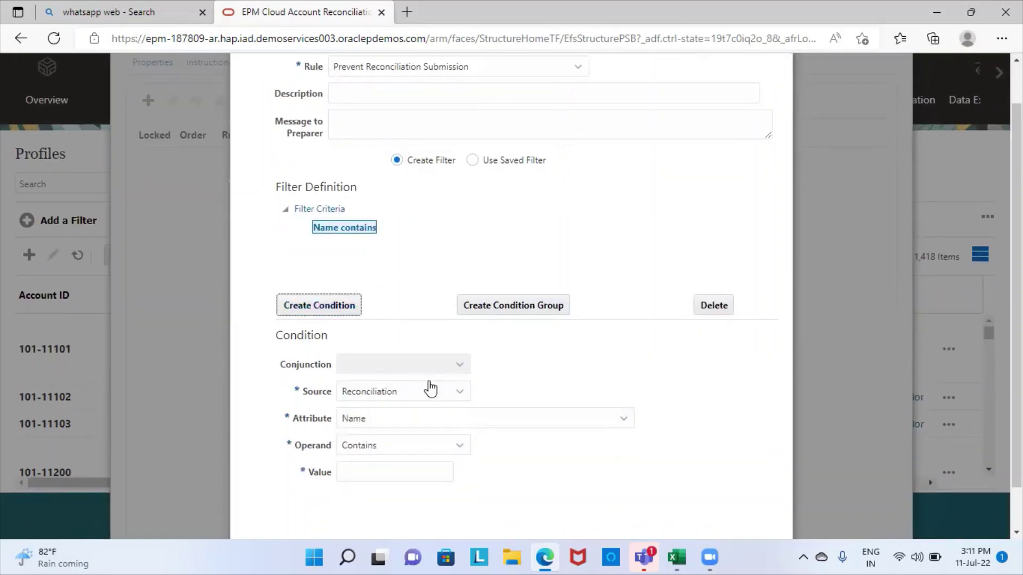
Step: Describe the rule as "The reco shall not be submitted until an attachment of all the invoices that have the diff are not attached."
click(342, 96)
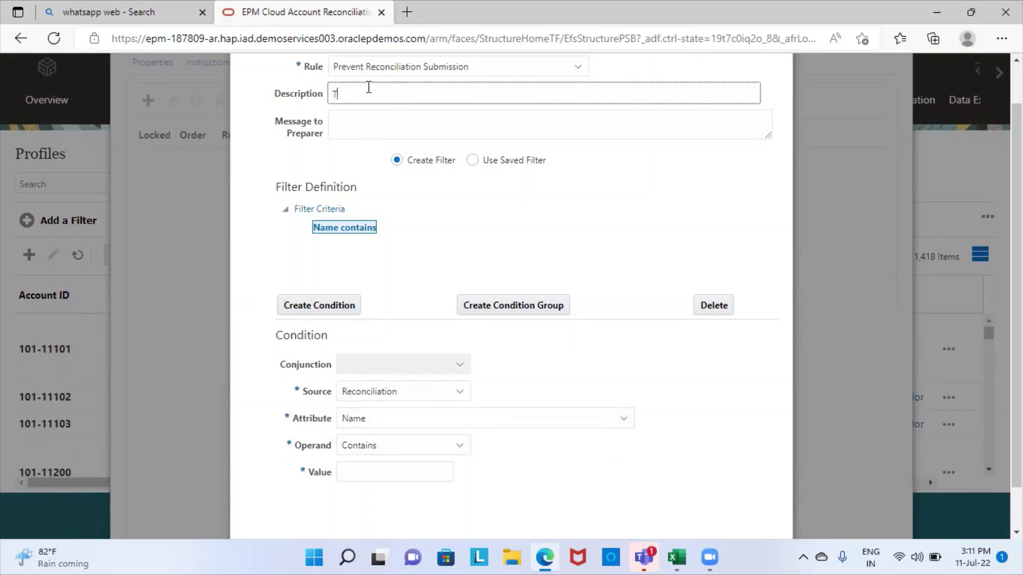
text(reco shall not be submitted)
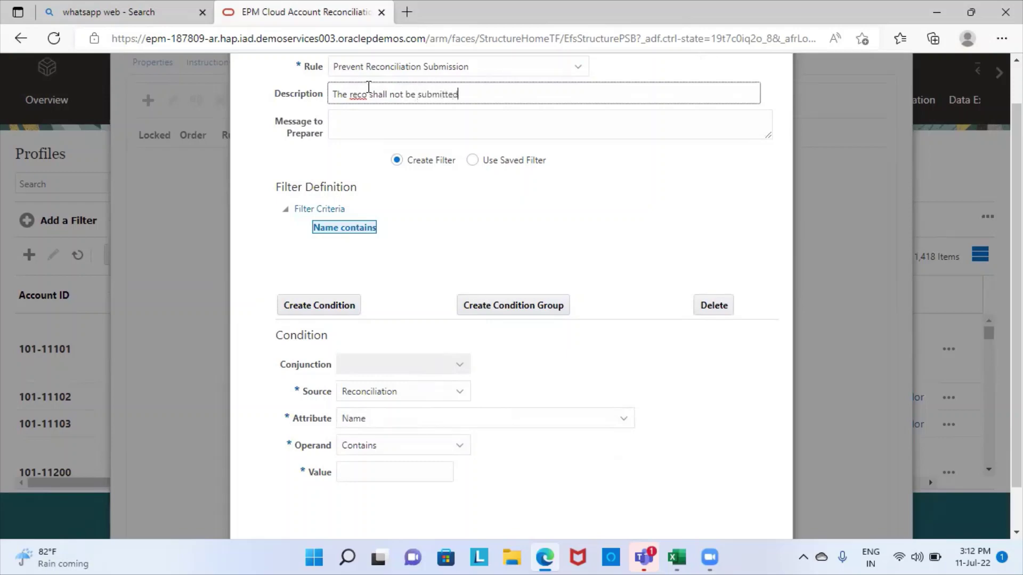
text( until an attachment of a)
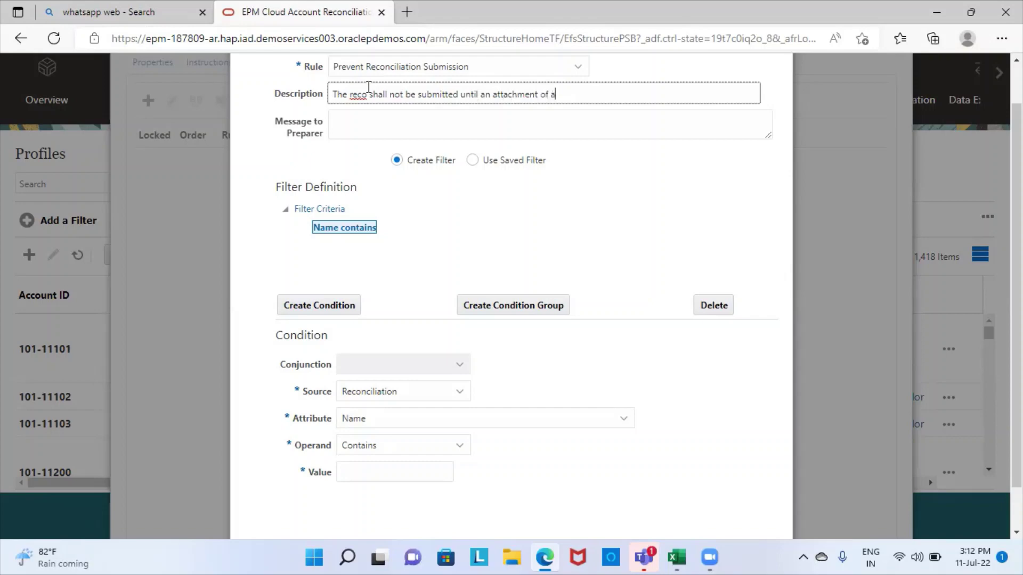
text(ll the invoices that have the diff)
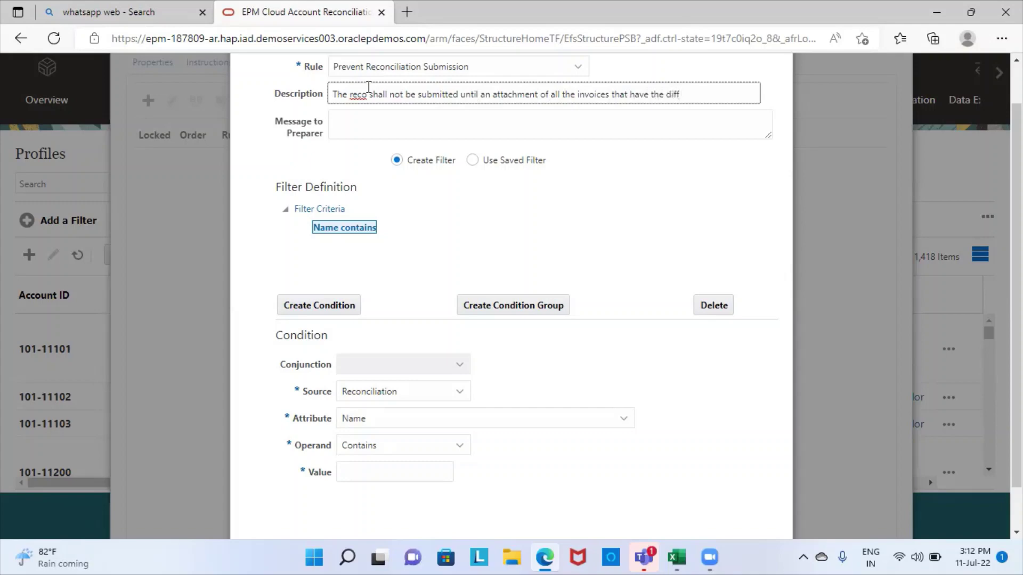
text( are not attached.)
Step: Define the rule's filter condition as the reconciliation attribute Attachments Total (Count) less than 1
click(441, 421)
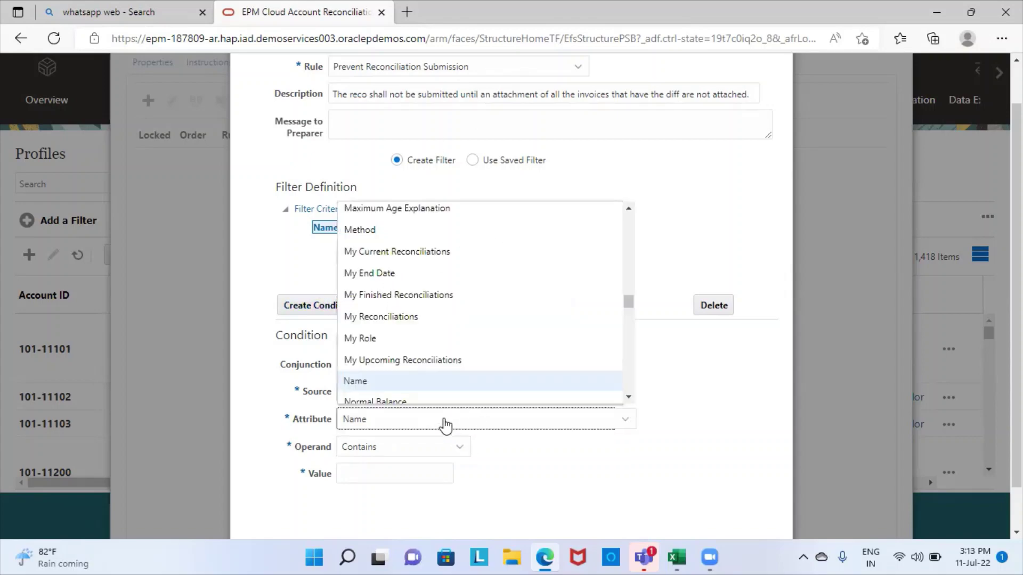
scroll(438, 365, down, 12)
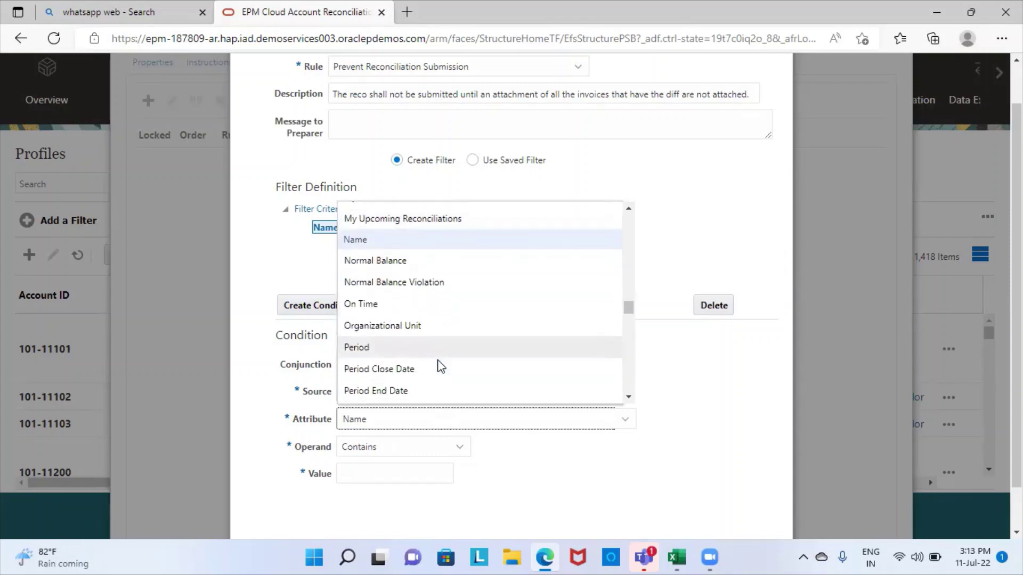
scroll(438, 366, up, 20)
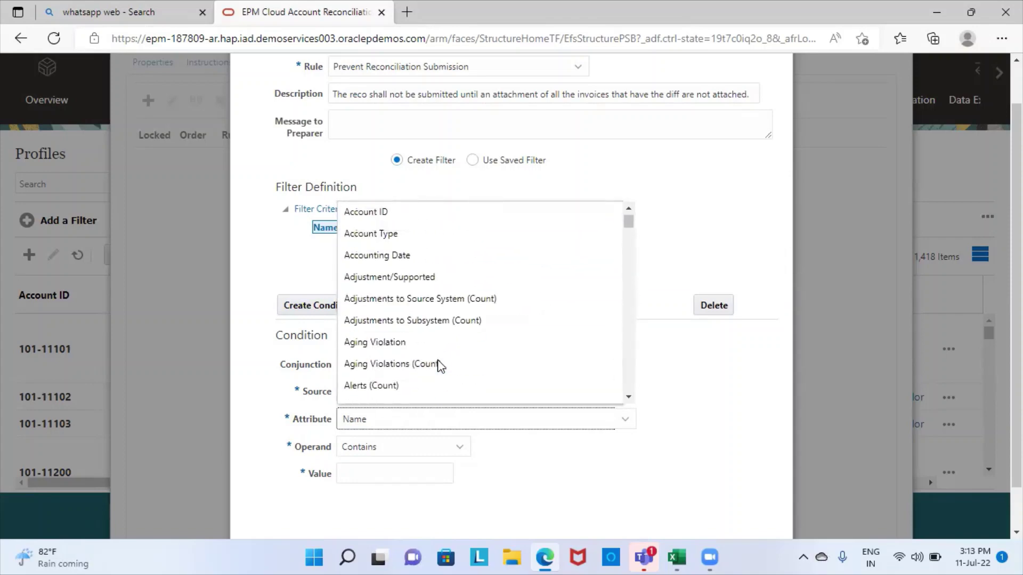
scroll(439, 365, down, 5)
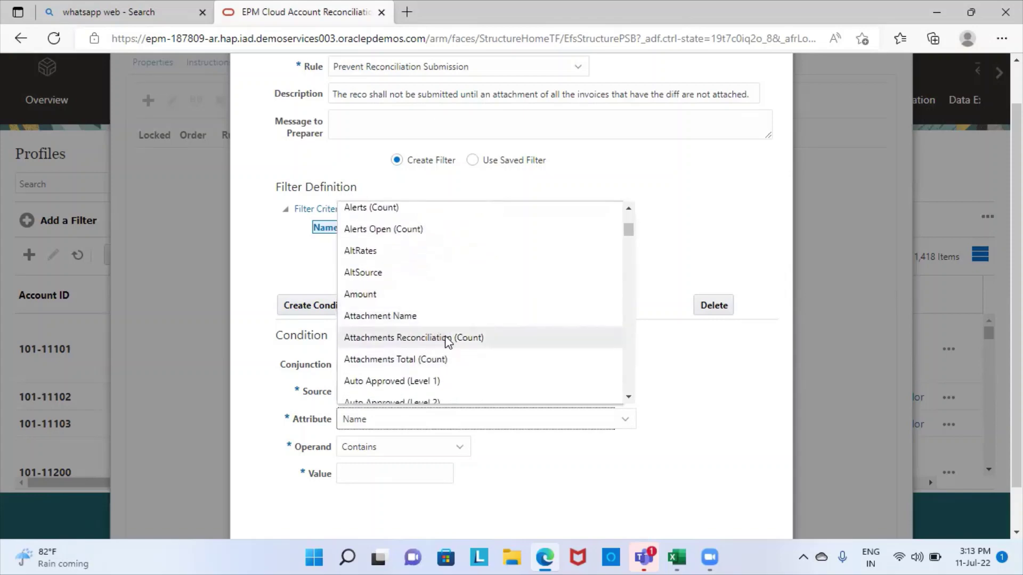
click(433, 360)
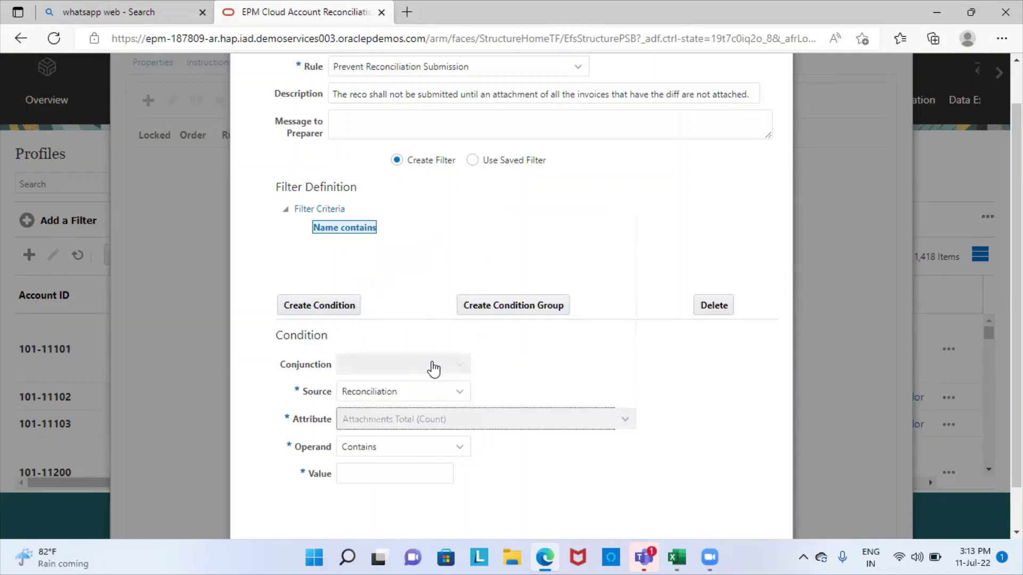
click(444, 455)
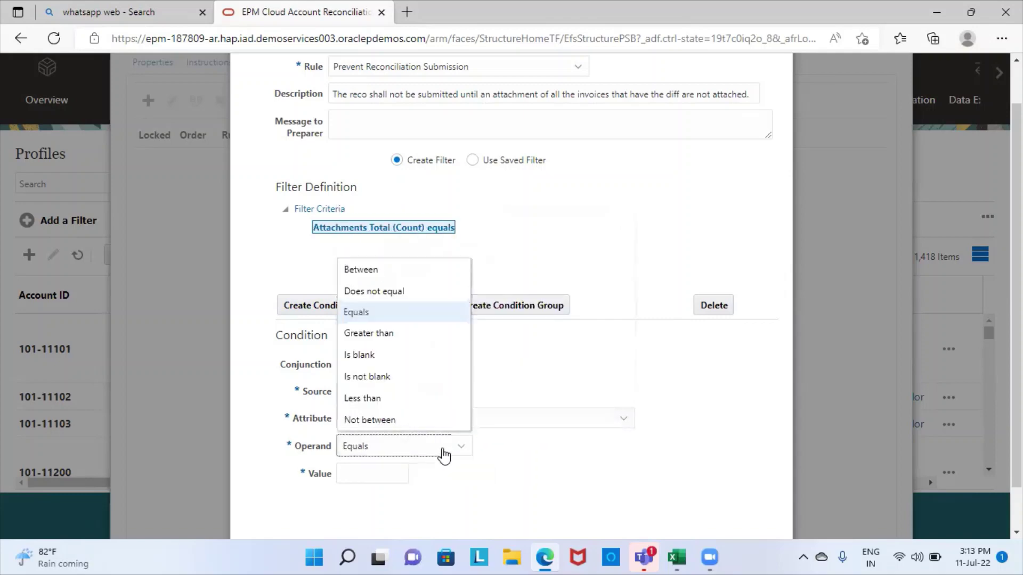
click(372, 402)
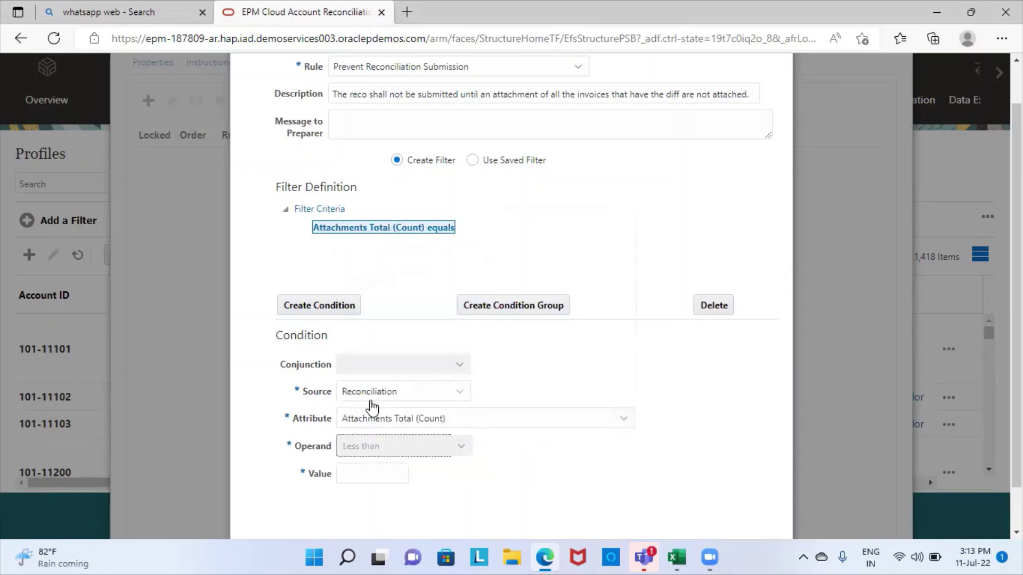
click(370, 472)
text(1)
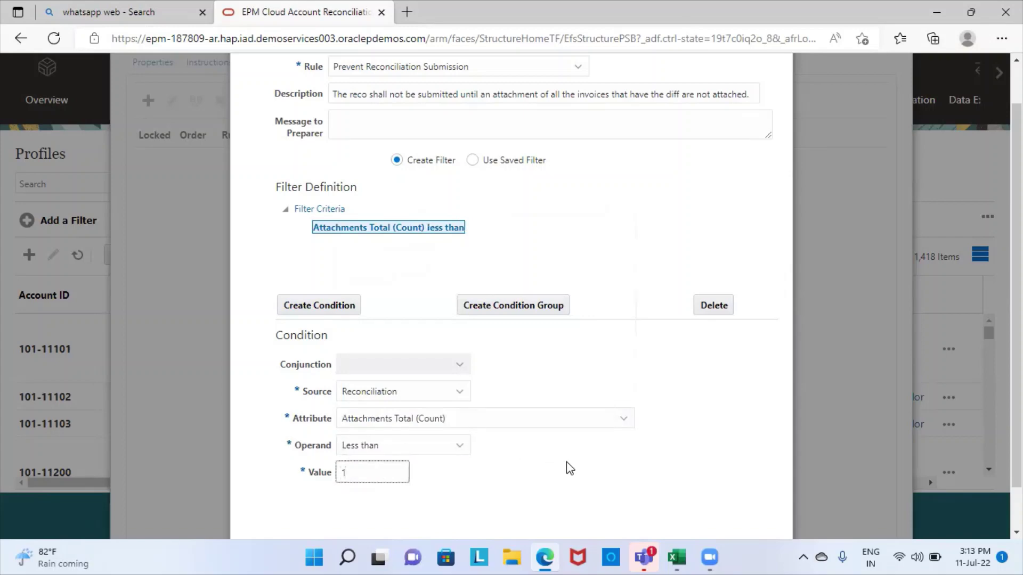
click(567, 465)
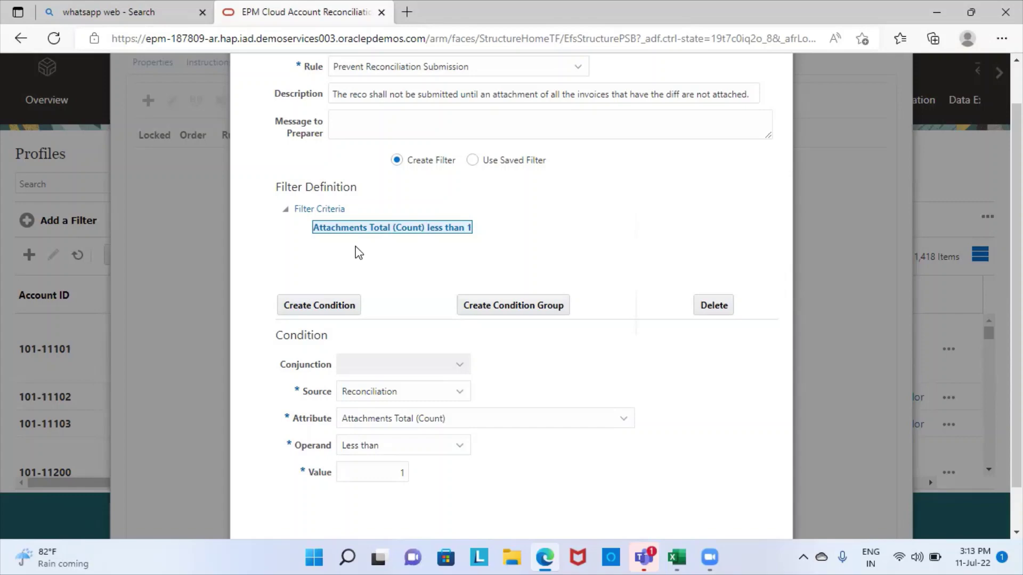
Step: Accept the new rule, then save and close the profile
scroll(358, 253, up, 2)
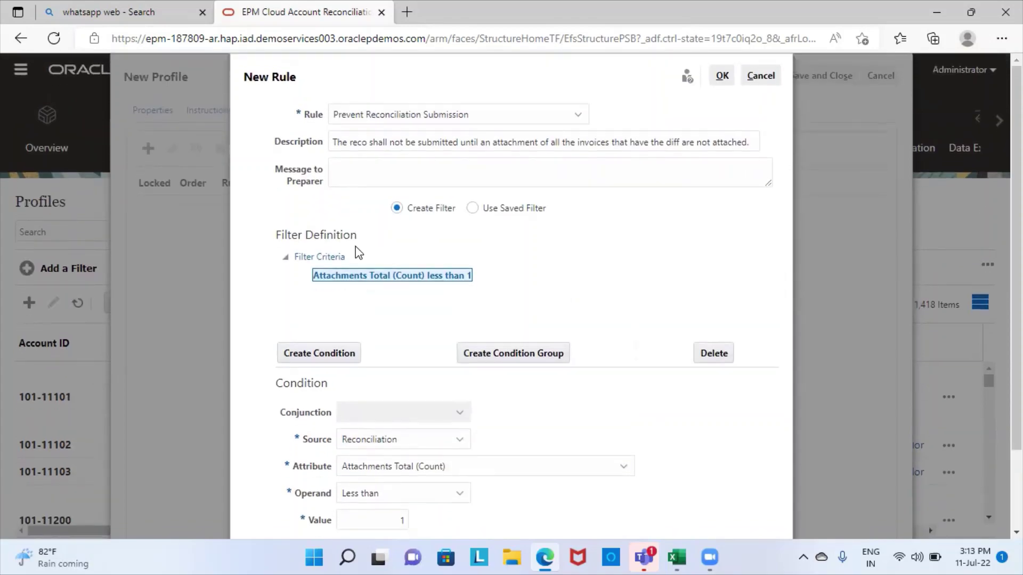
click(722, 76)
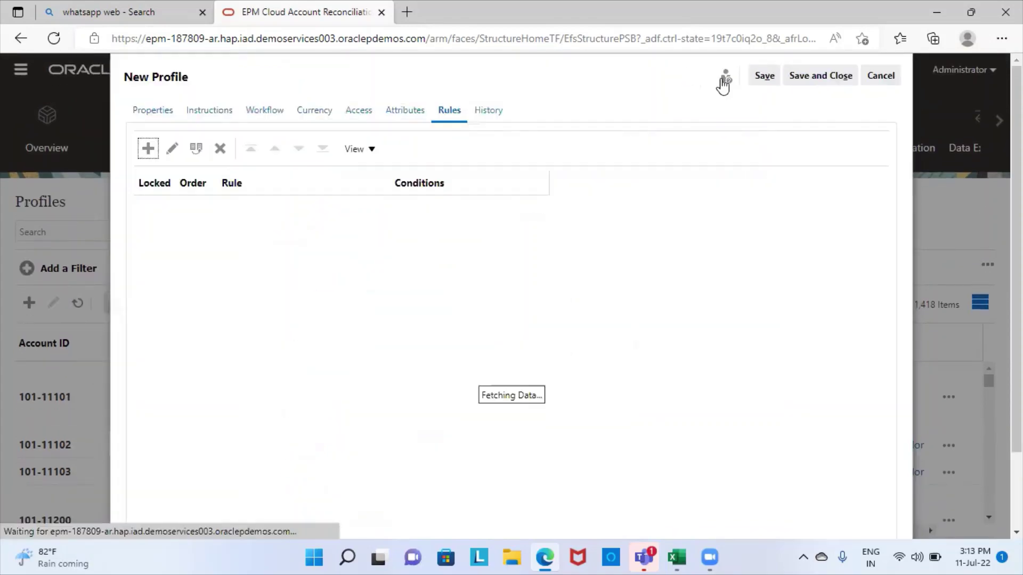
click(827, 77)
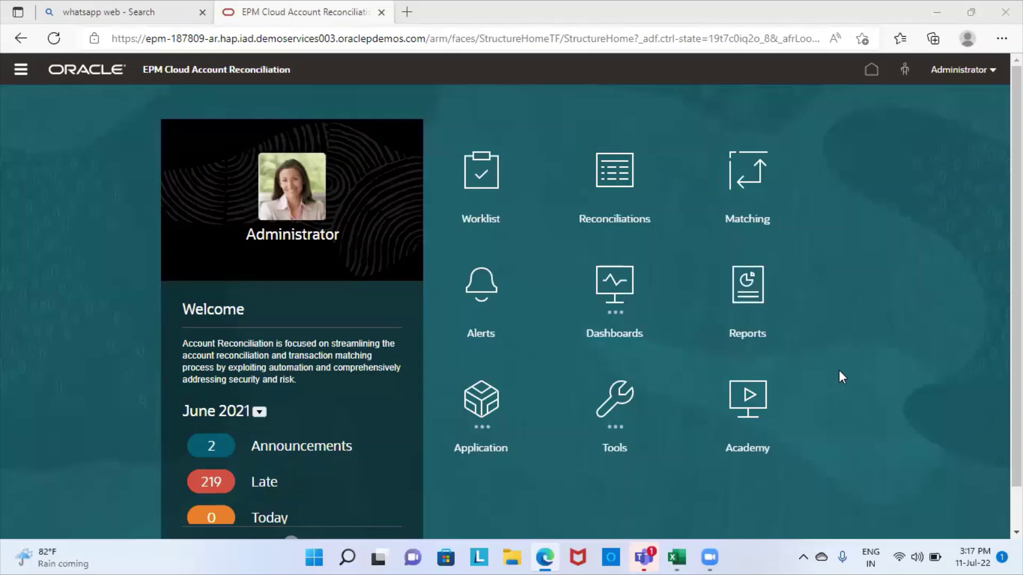
Step: Open the import of pre-mapped balances for the December 2021 period
click(470, 420)
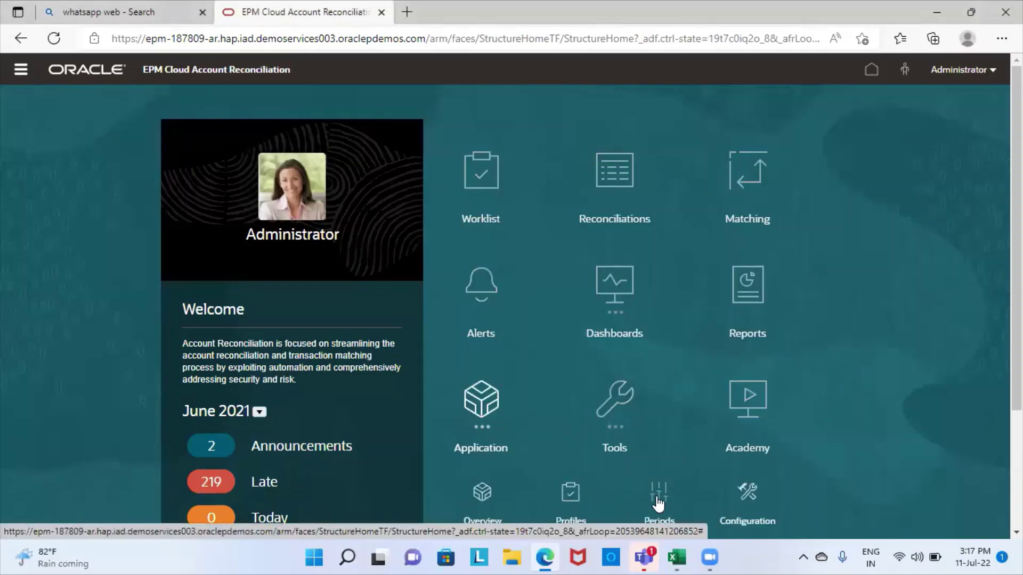
click(657, 498)
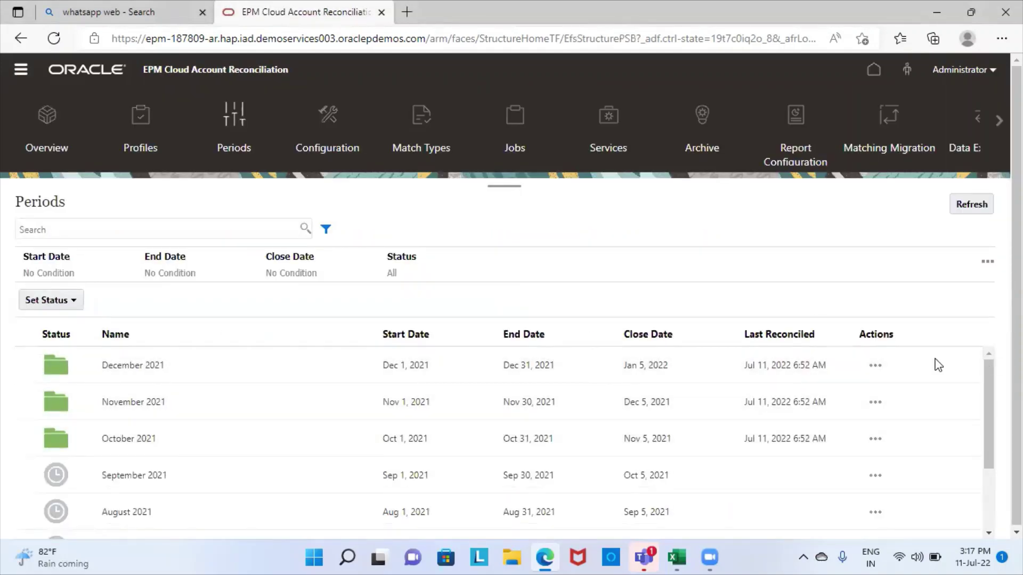
click(876, 365)
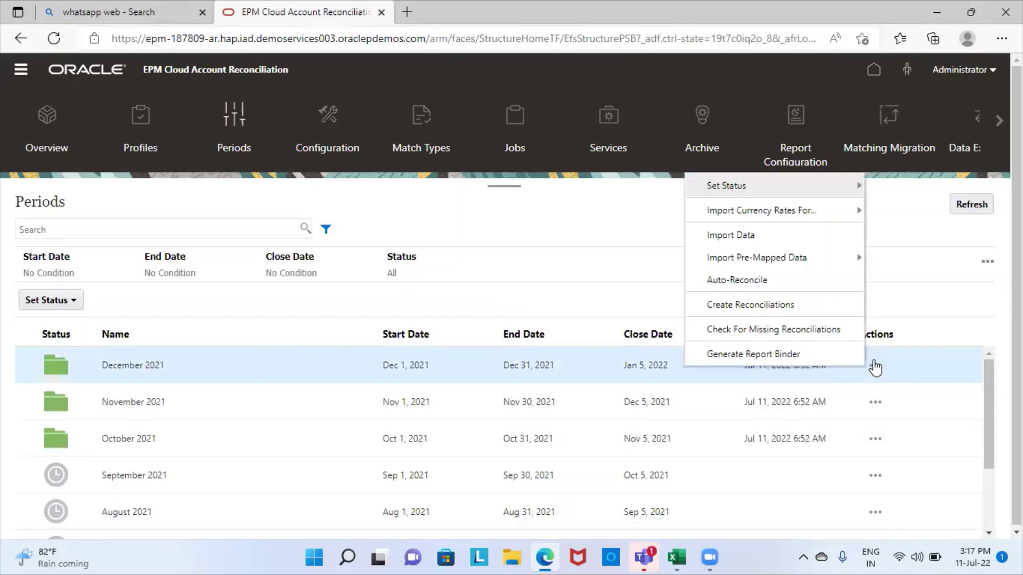
mouse_move(751, 260)
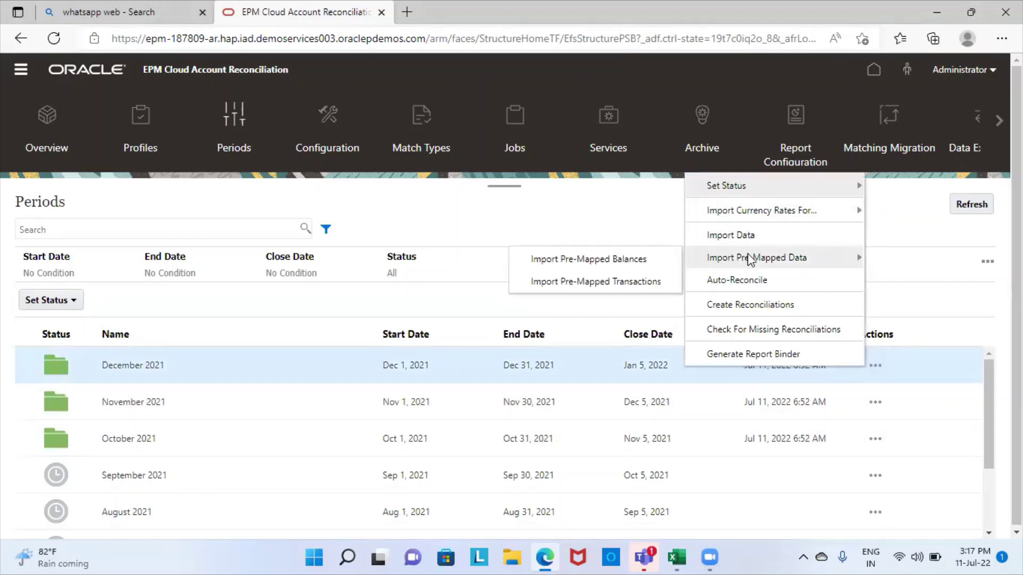
click(604, 259)
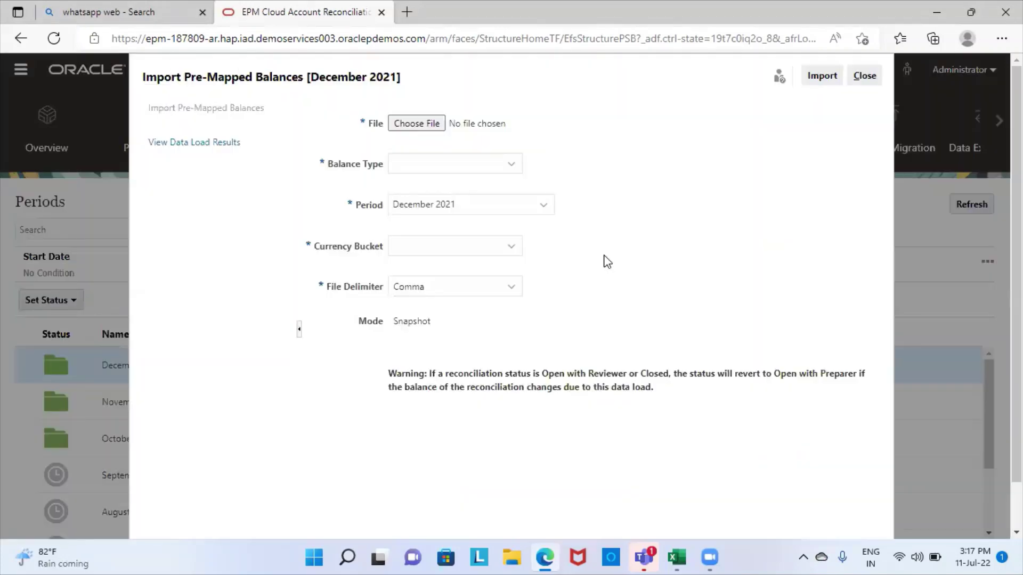
Step: Choose the file 303-12130 unidentified receipts from the ARCS training folder on New Volume (D:) as the balances import file
click(413, 123)
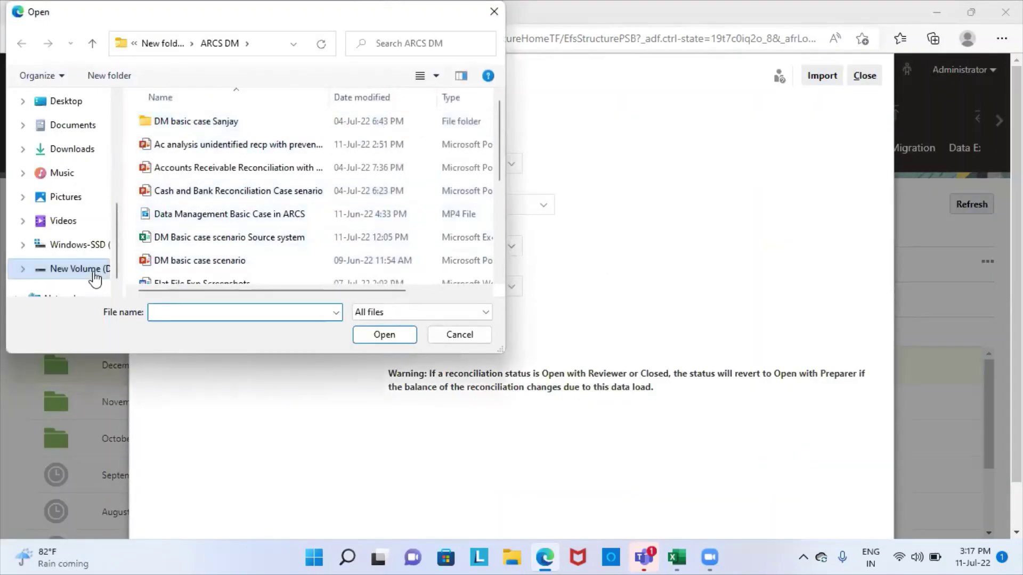
scroll(251, 240, down, 3)
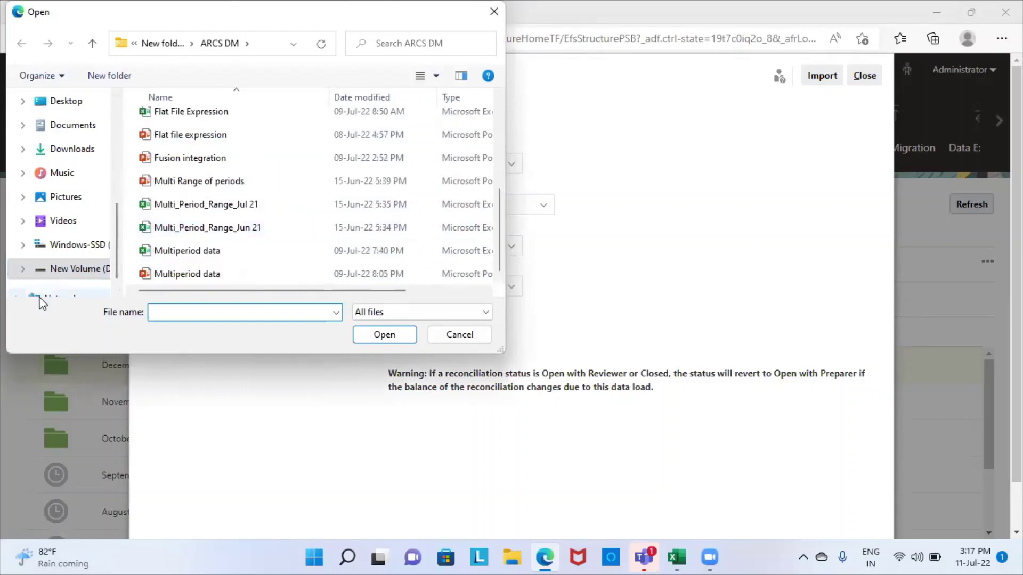
click(62, 269)
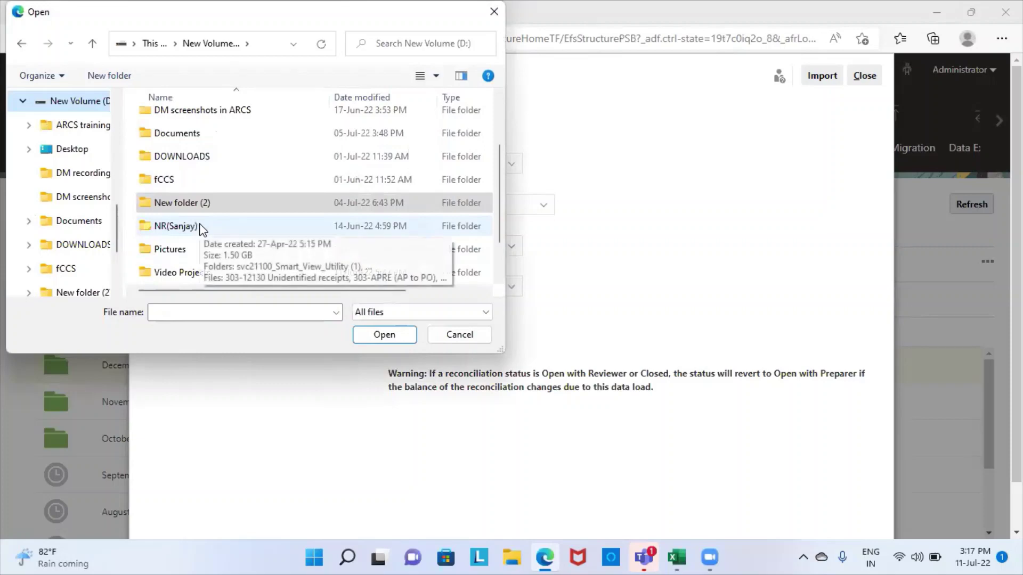
scroll(183, 192, up, 2)
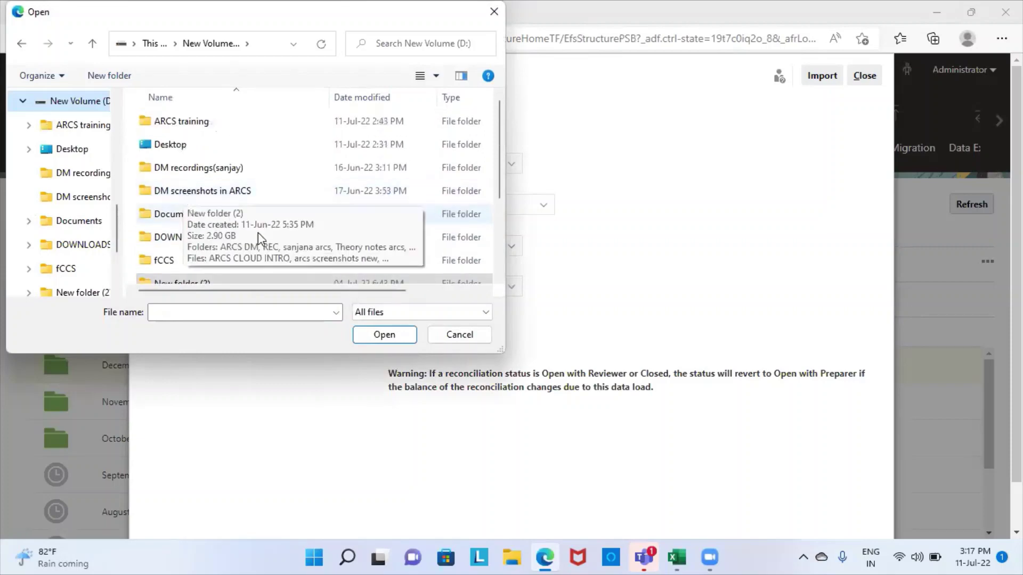
scroll(249, 221, down, 1)
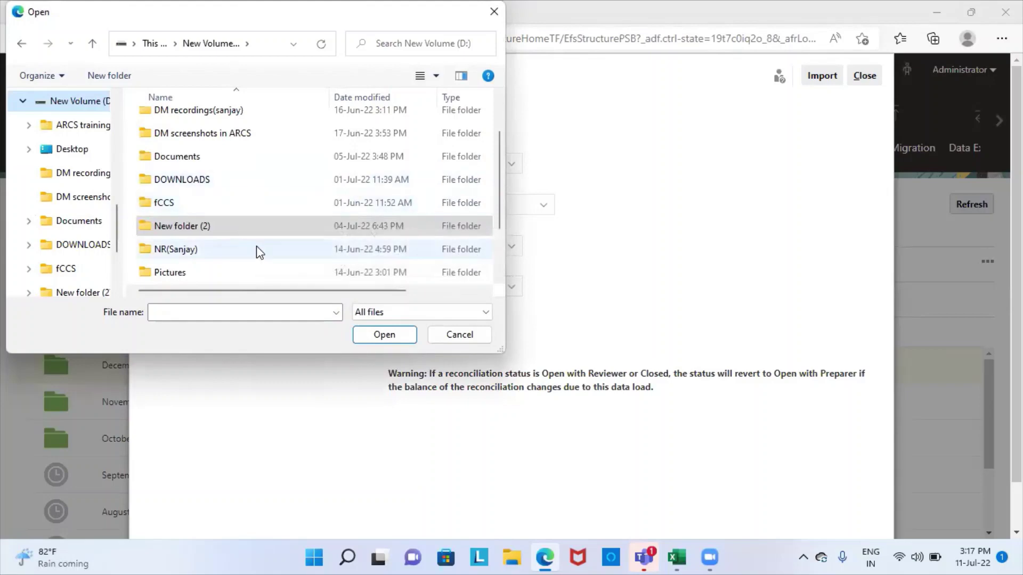
scroll(235, 166, up, 1)
double_click(208, 121)
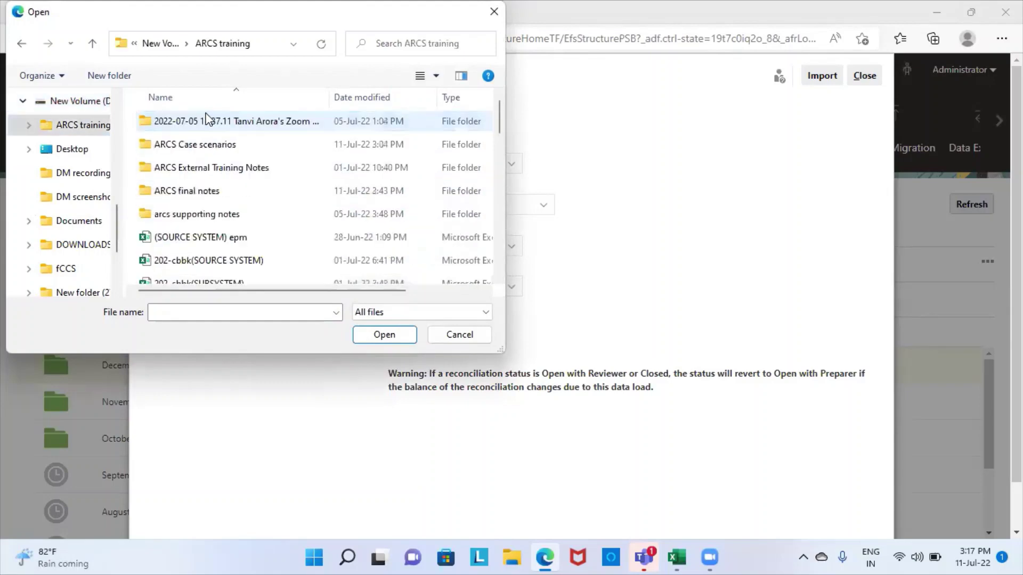
scroll(238, 221, down, 2)
scroll(236, 218, down, 1)
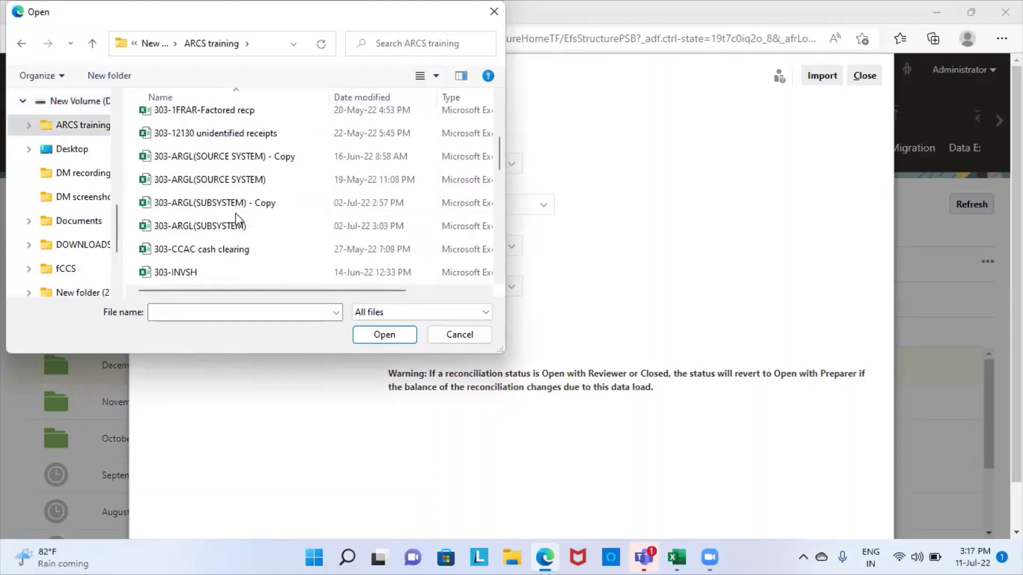
click(201, 134)
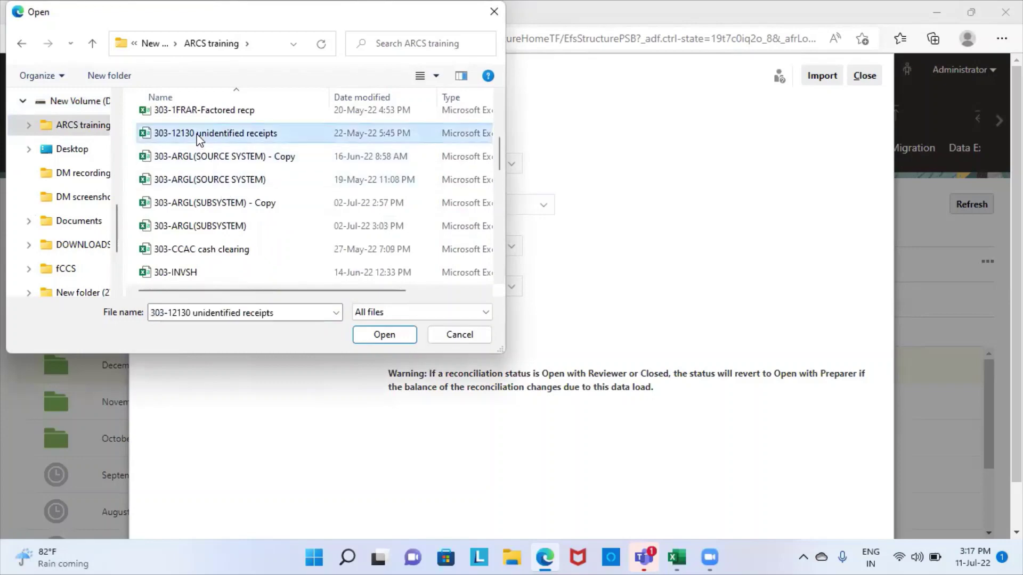
click(359, 340)
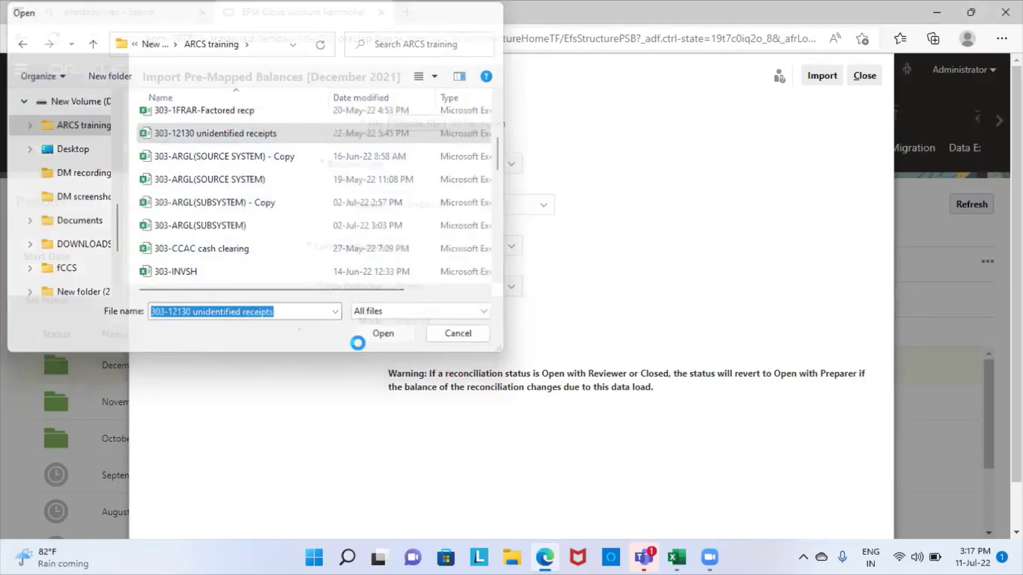
Step: Import the balances file with balance type Source System and currency bucket Functional, and dismiss the import message
click(443, 170)
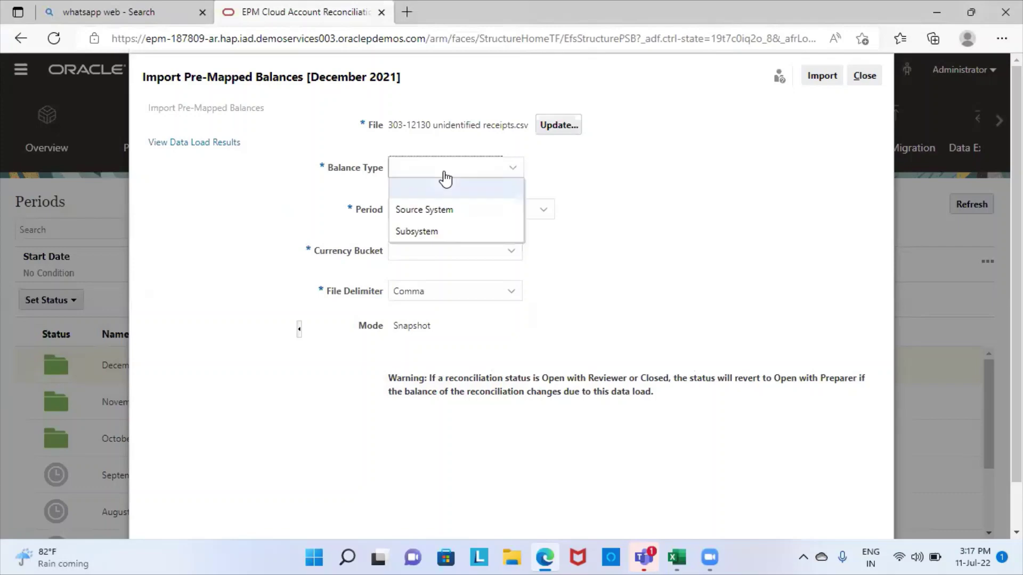
click(431, 210)
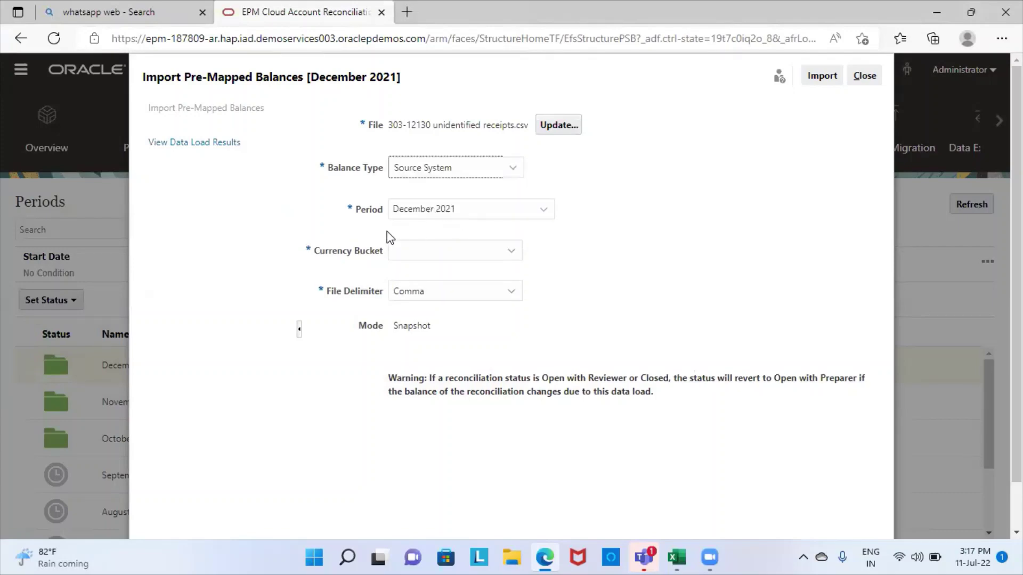
click(453, 251)
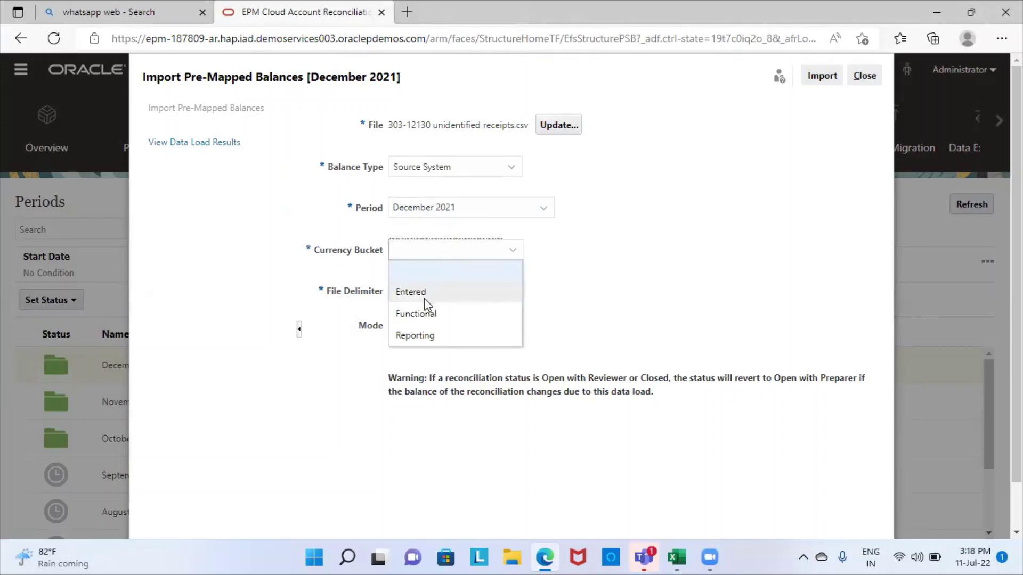
click(403, 313)
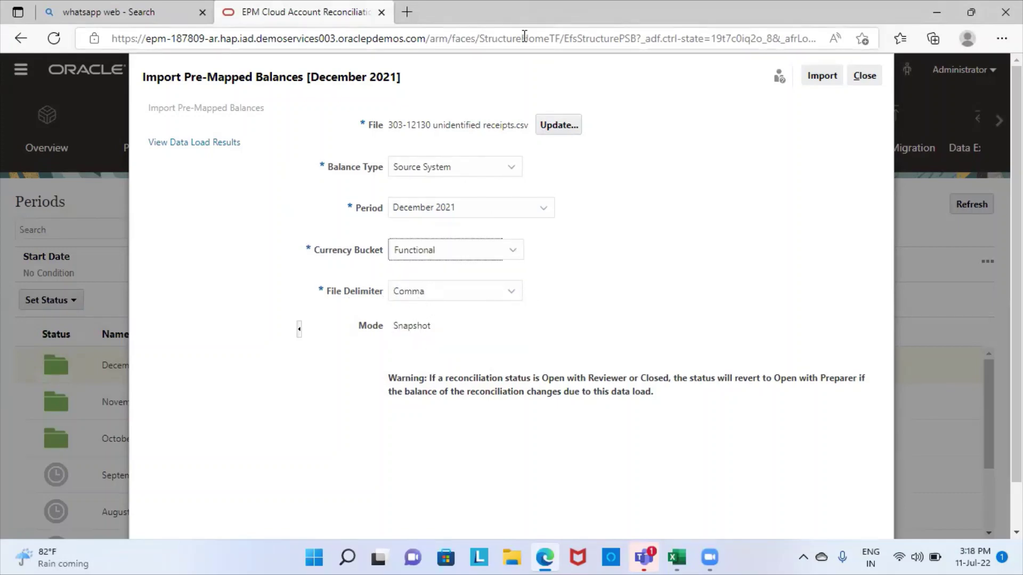
click(821, 76)
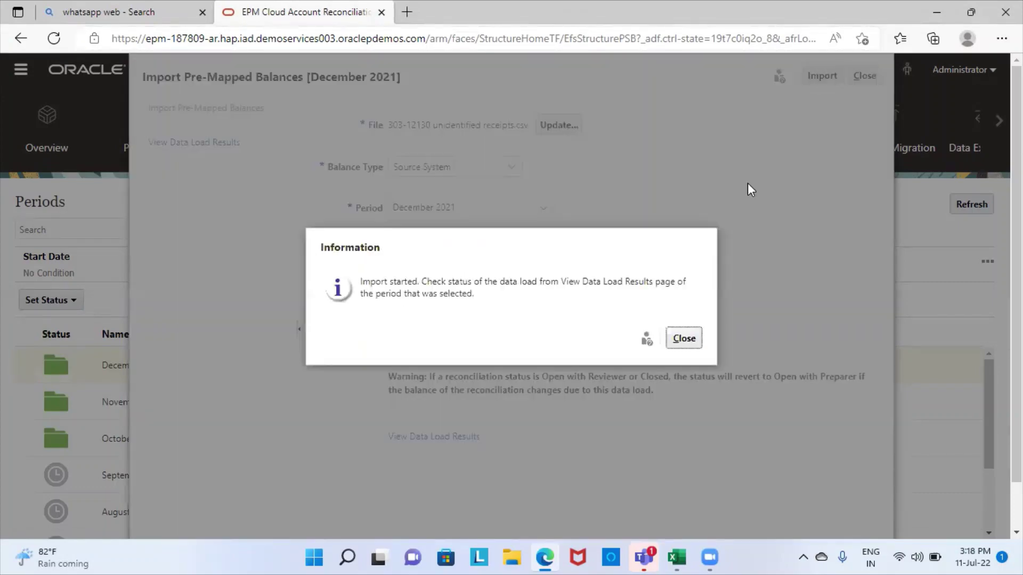
click(684, 340)
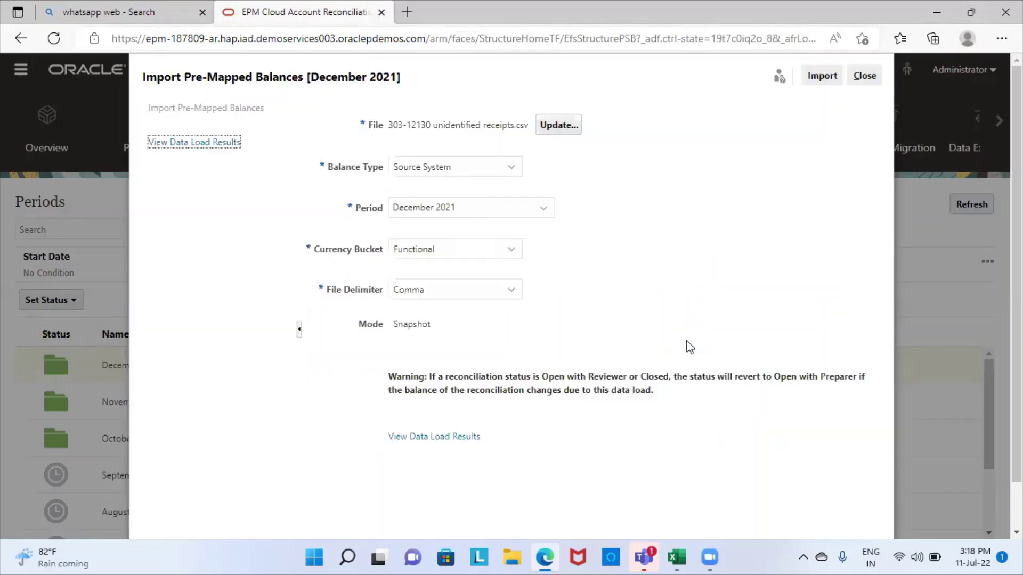
Step: Review the data load results for the imported balances file, refresh them, and close the import dialog
click(196, 142)
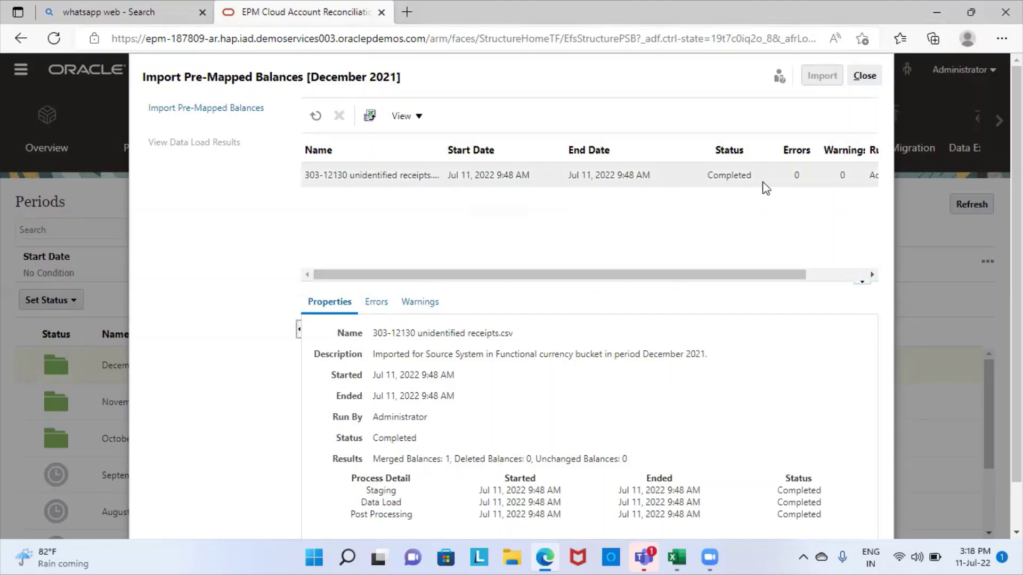
click(318, 116)
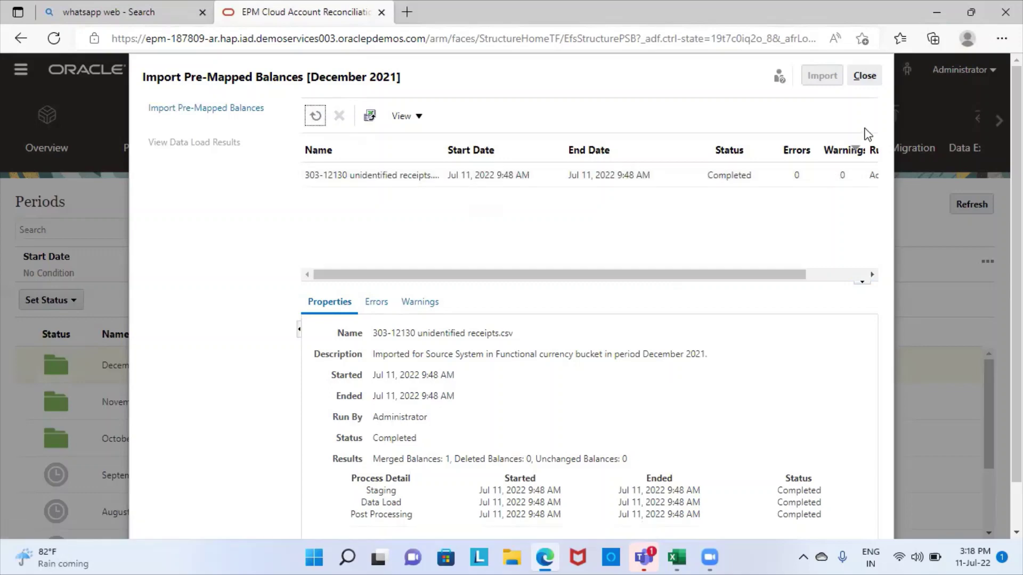
click(864, 76)
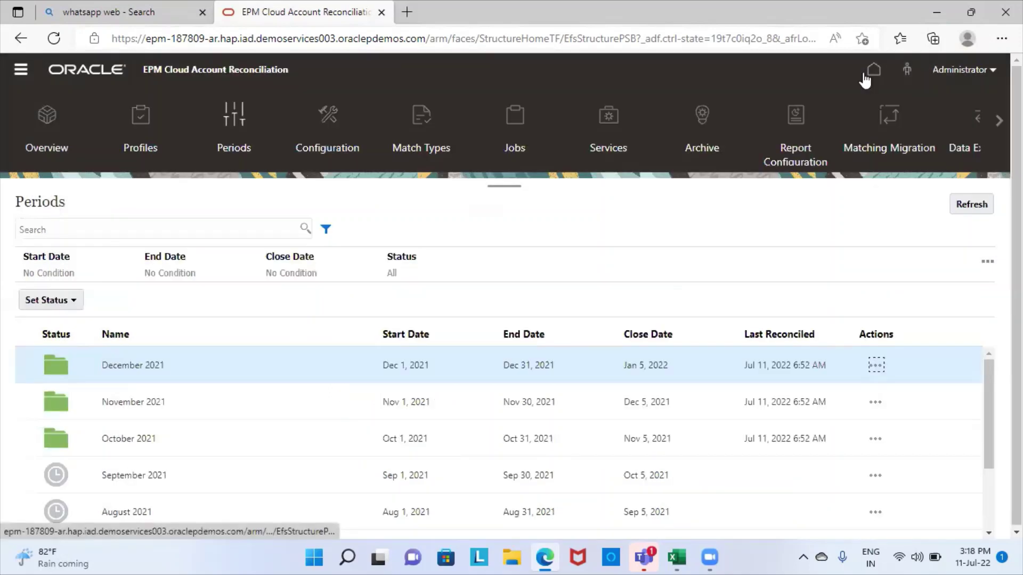
click(141, 147)
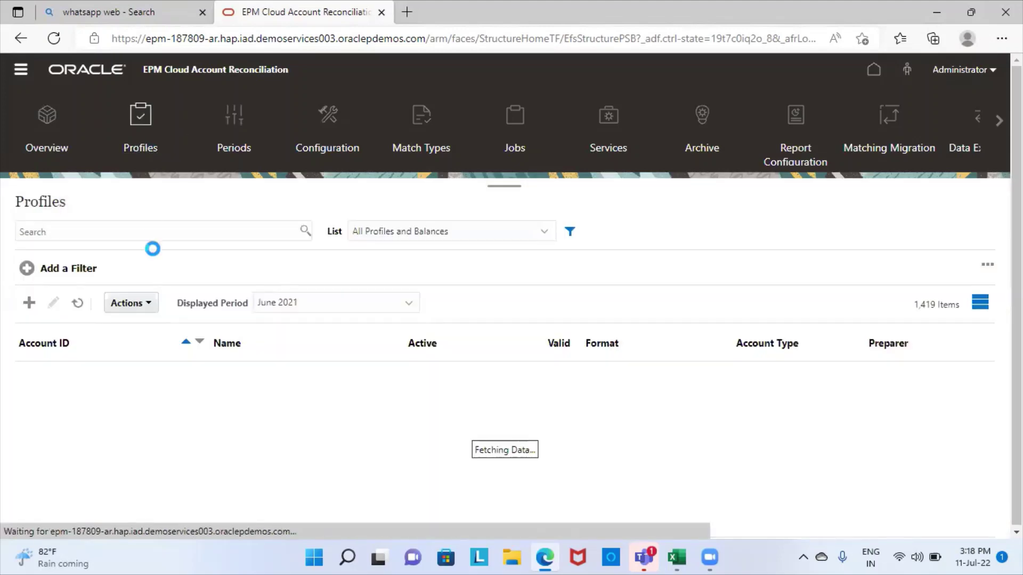
click(134, 232)
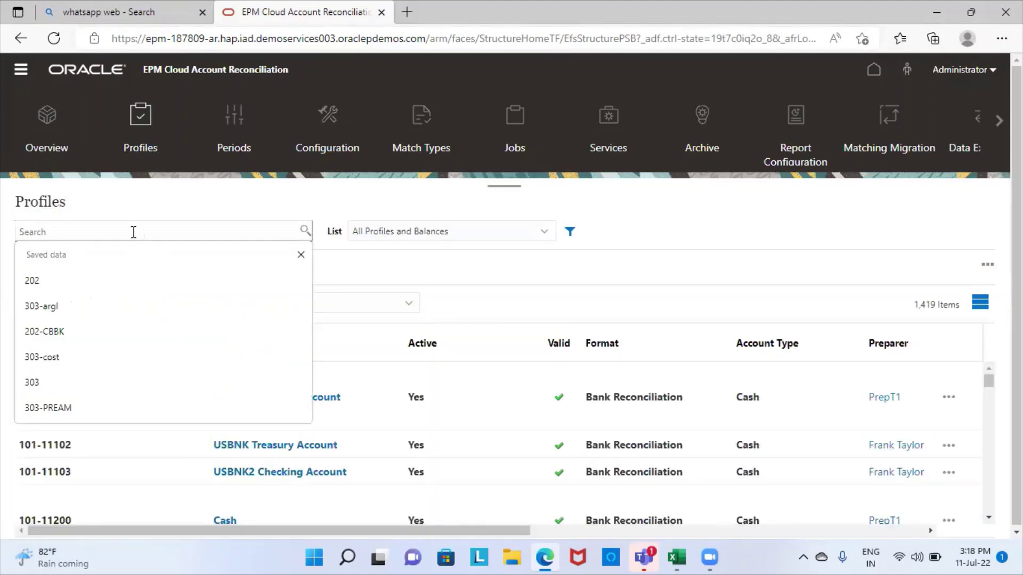
text(303-12130)
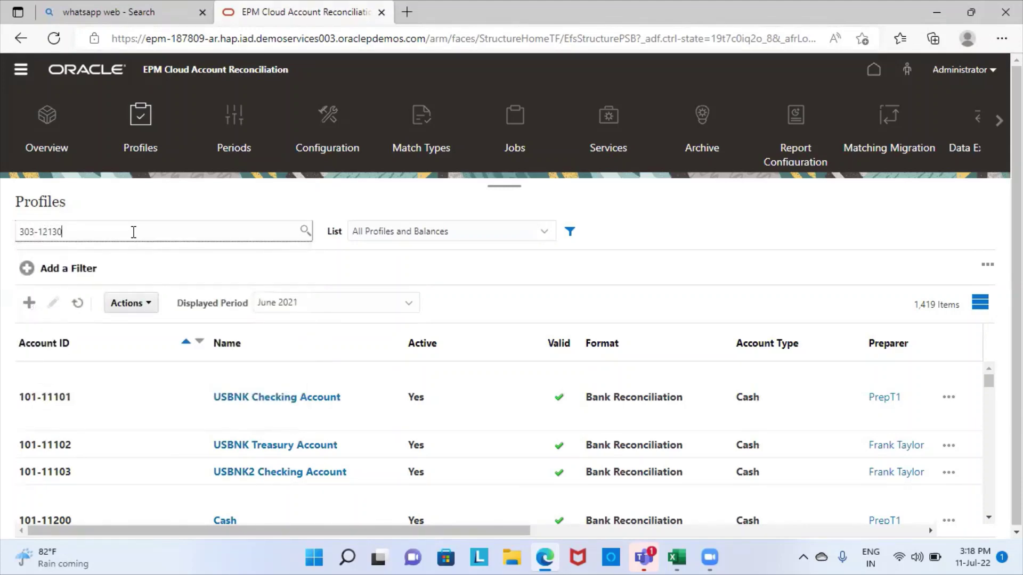
key(Return)
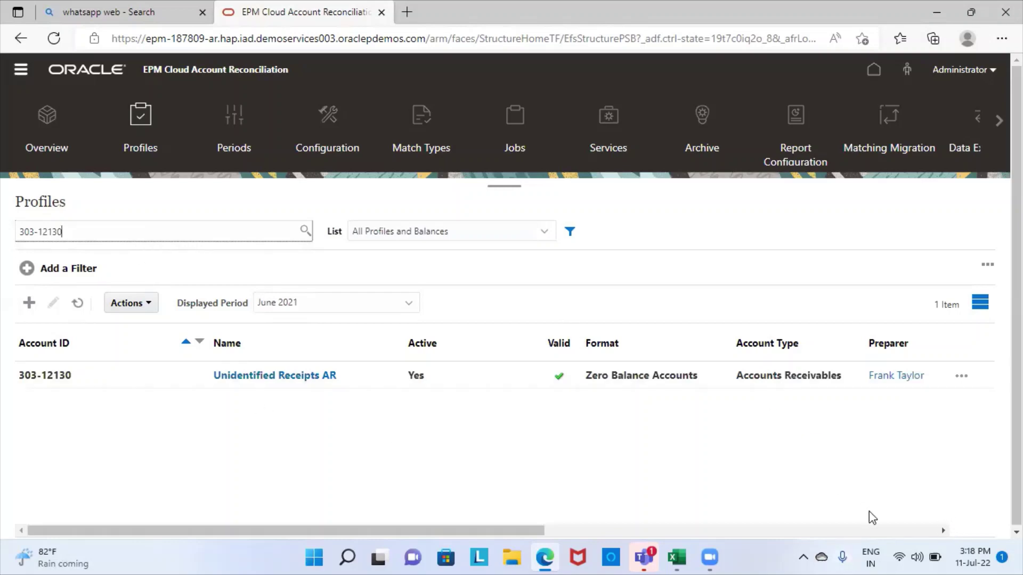
click(930, 527)
drag(939, 530, 939, 531)
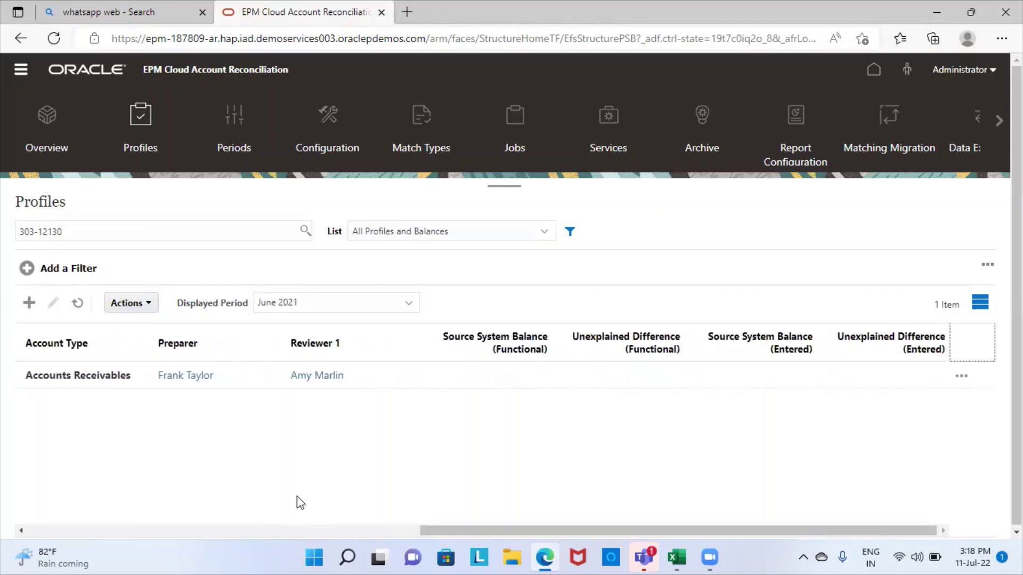
drag(34, 527, 34, 529)
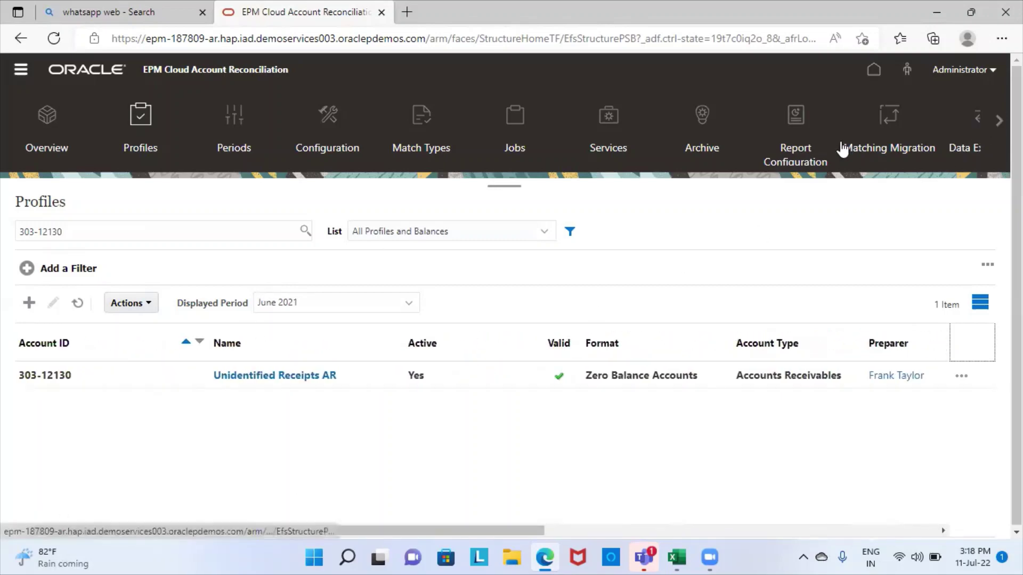
Step: Set the displayed period of the profile list to December 2021 and check the profile's functional balance columns
click(352, 303)
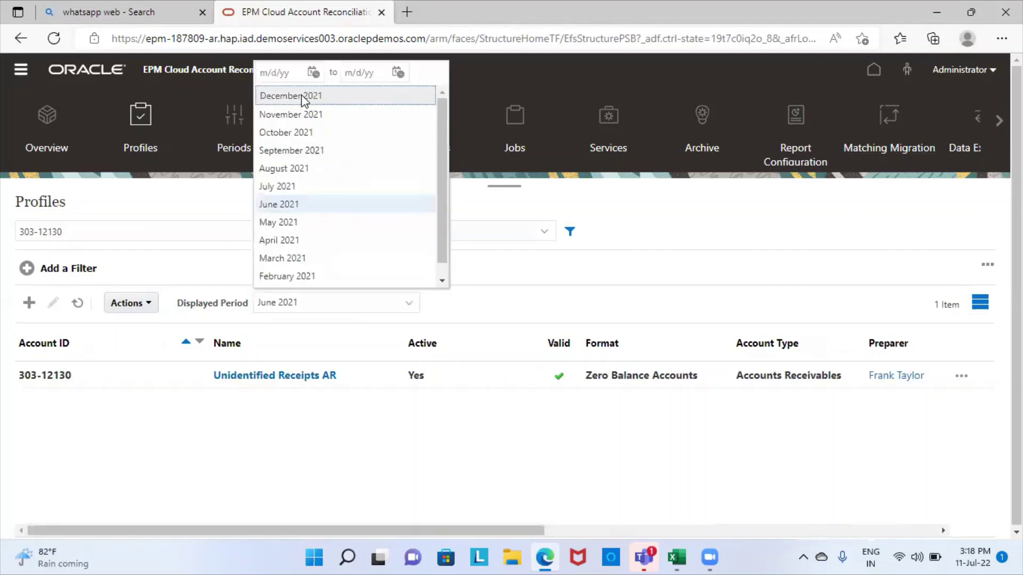
click(298, 95)
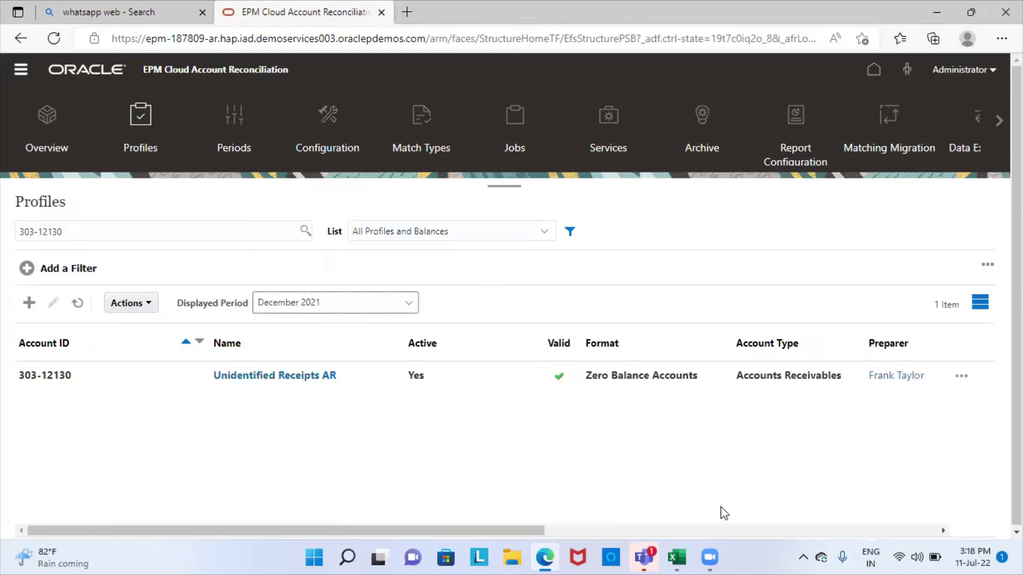
click(876, 534)
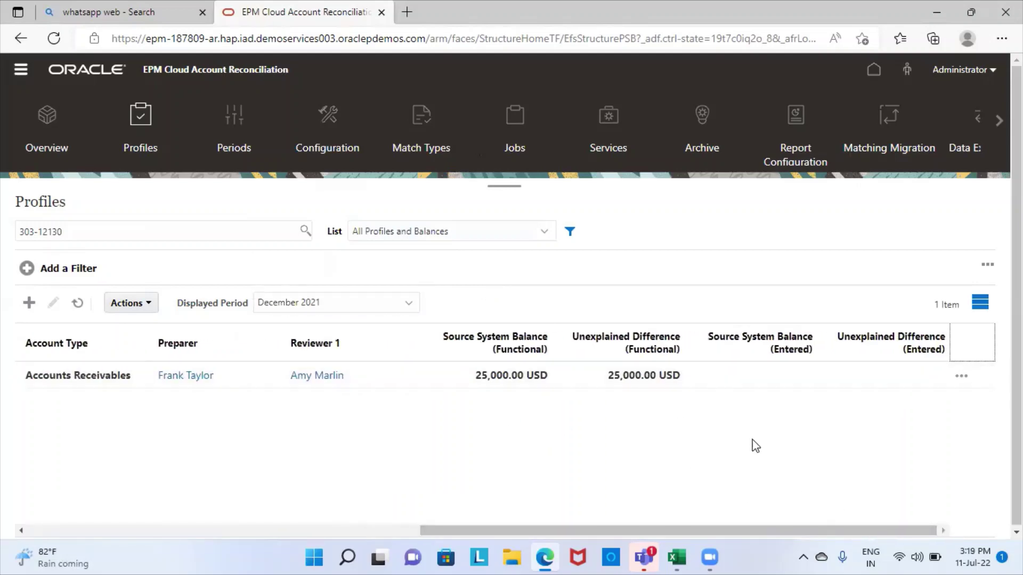
Step: Switch to the 303-12130 unidentified receipts workbook in Excel, widen column A to read its contents, and return to the profile list in Edge
click(674, 558)
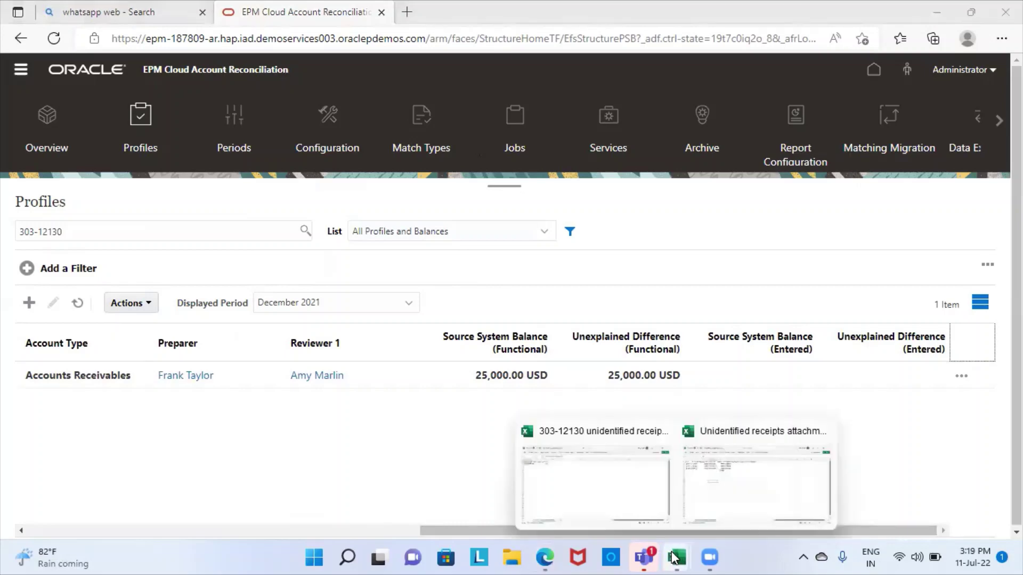
click(584, 512)
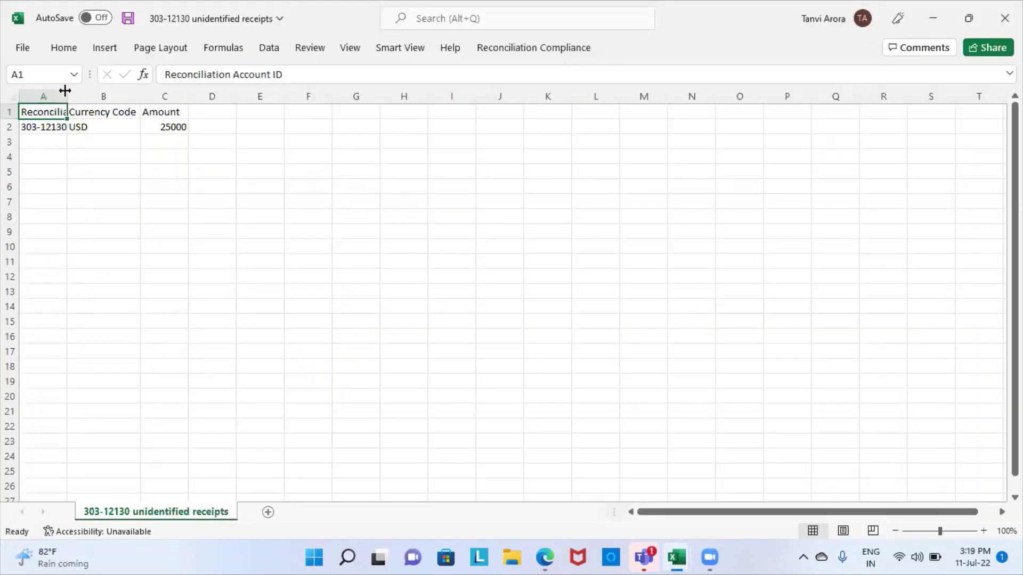
double_click(65, 91)
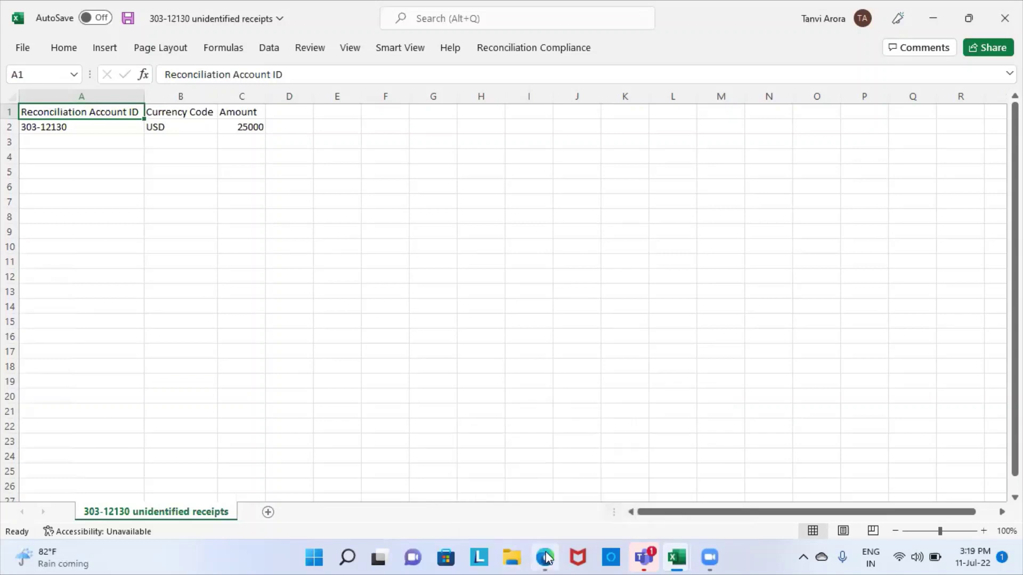
mouse_move(546, 558)
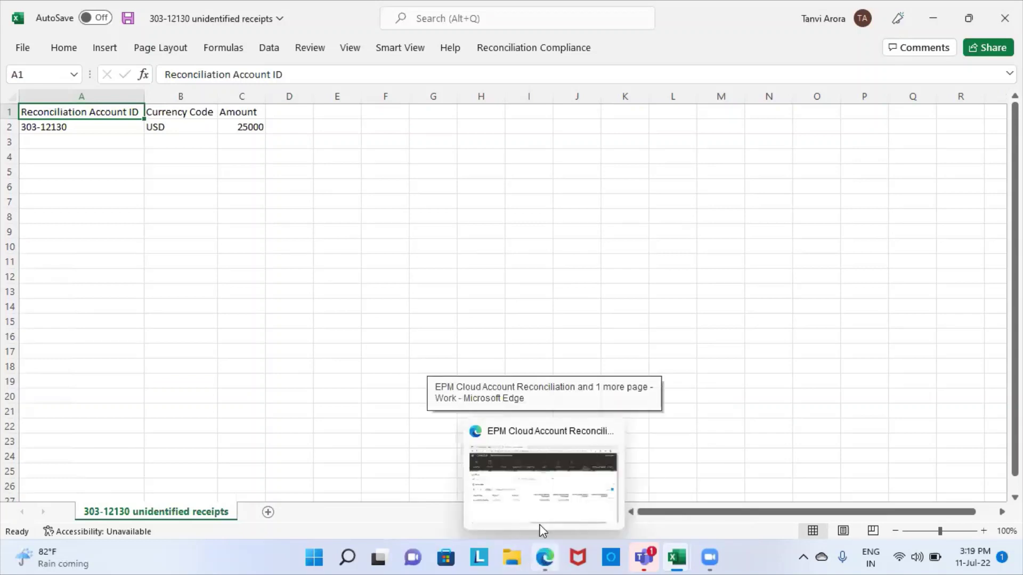
click(527, 494)
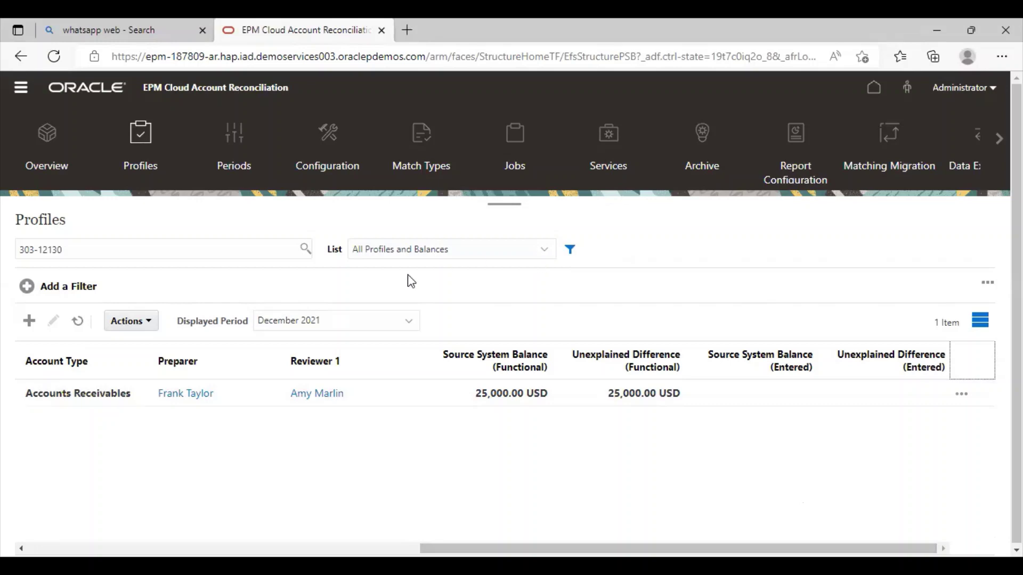
Step: Create a reconciliation for the selected Unidentified Receipts AR profile in the December 2021 period, using the Selected Profiles option
click(144, 394)
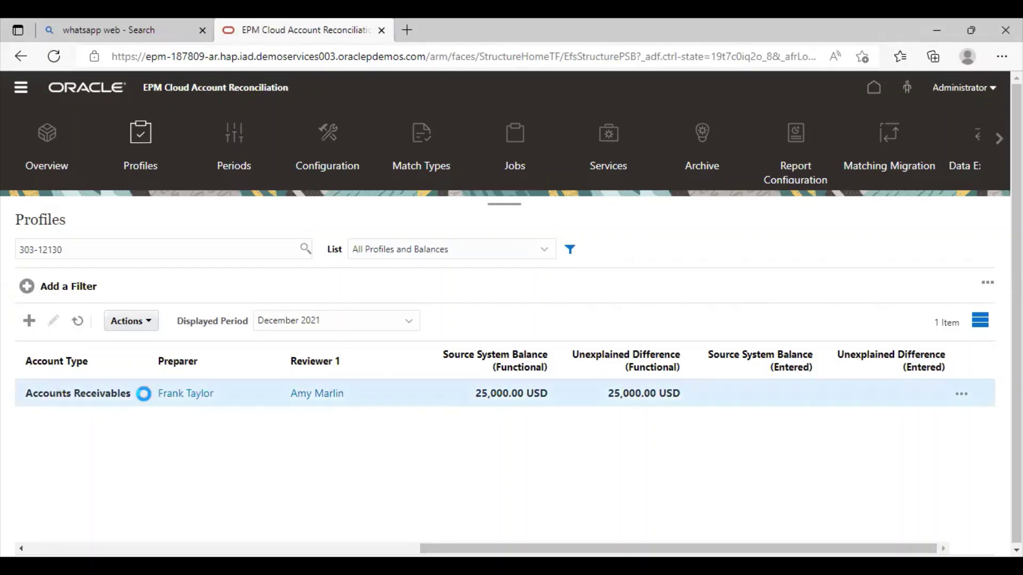
click(152, 320)
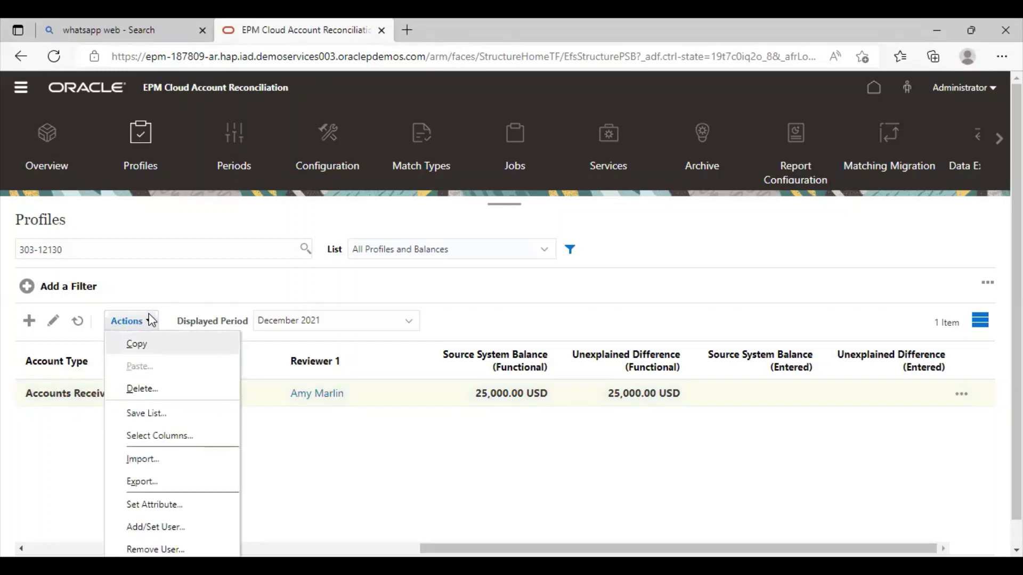
scroll(154, 470, down, 1)
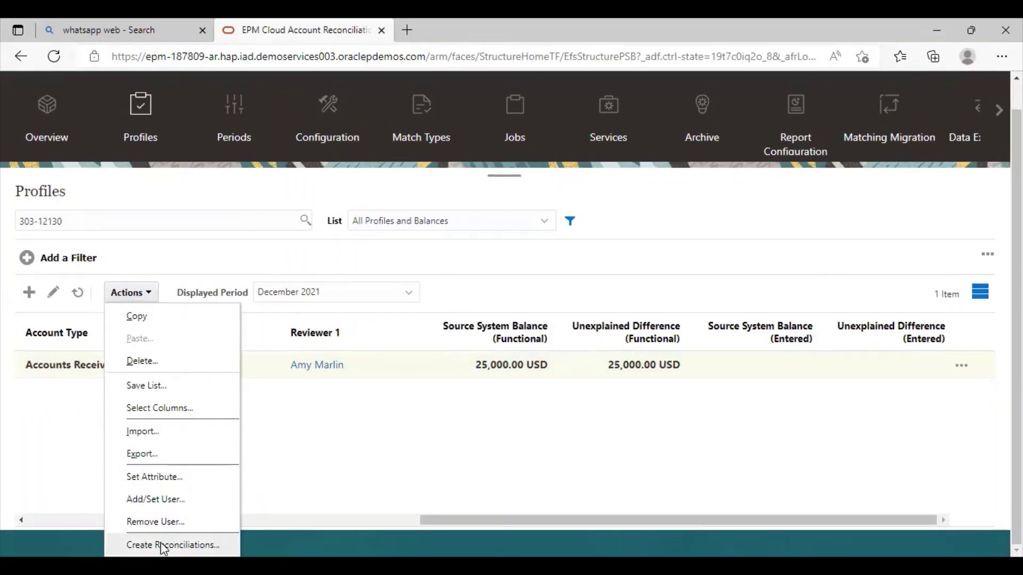
click(162, 542)
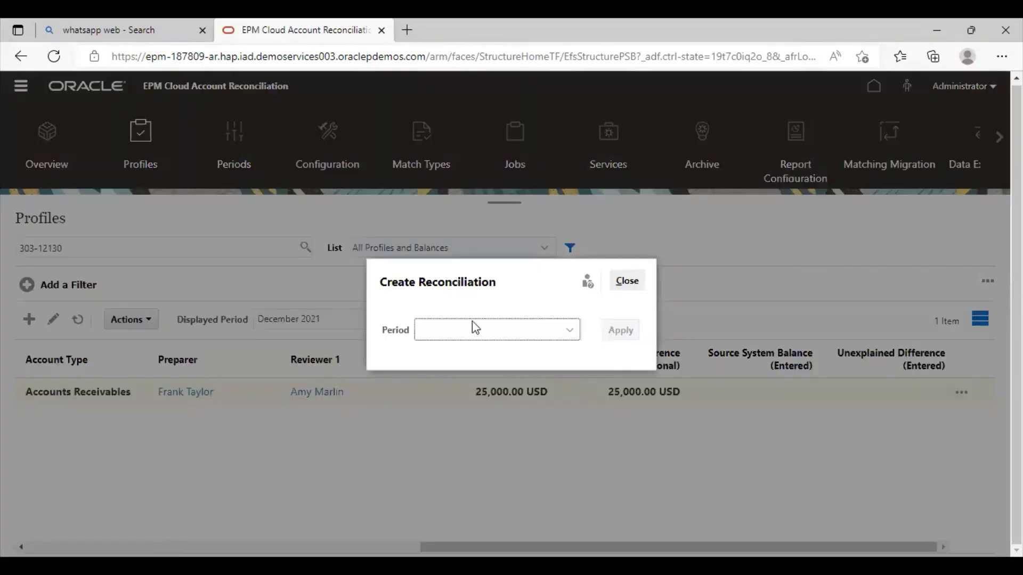
click(482, 330)
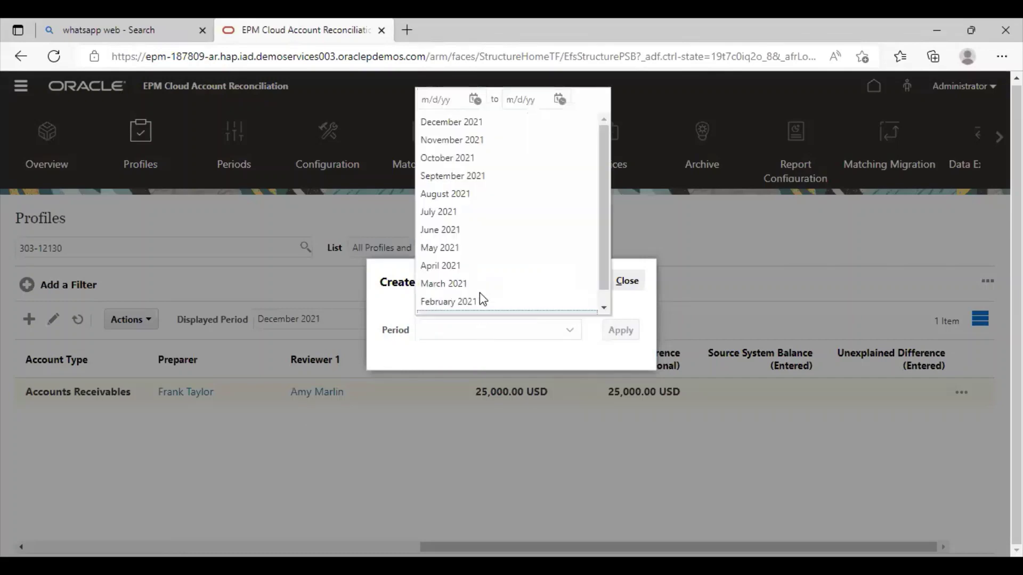
click(453, 121)
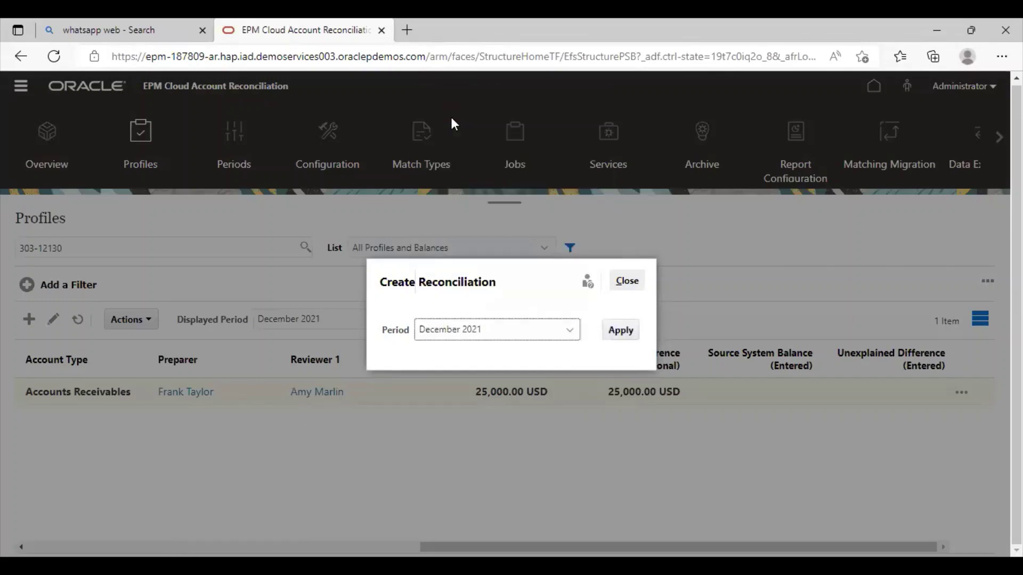
click(619, 332)
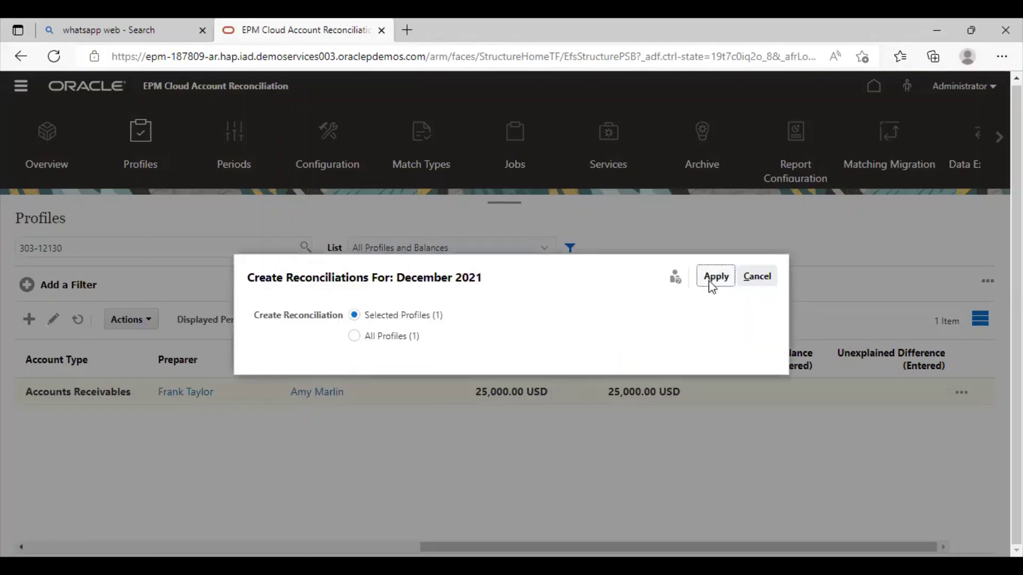
click(710, 281)
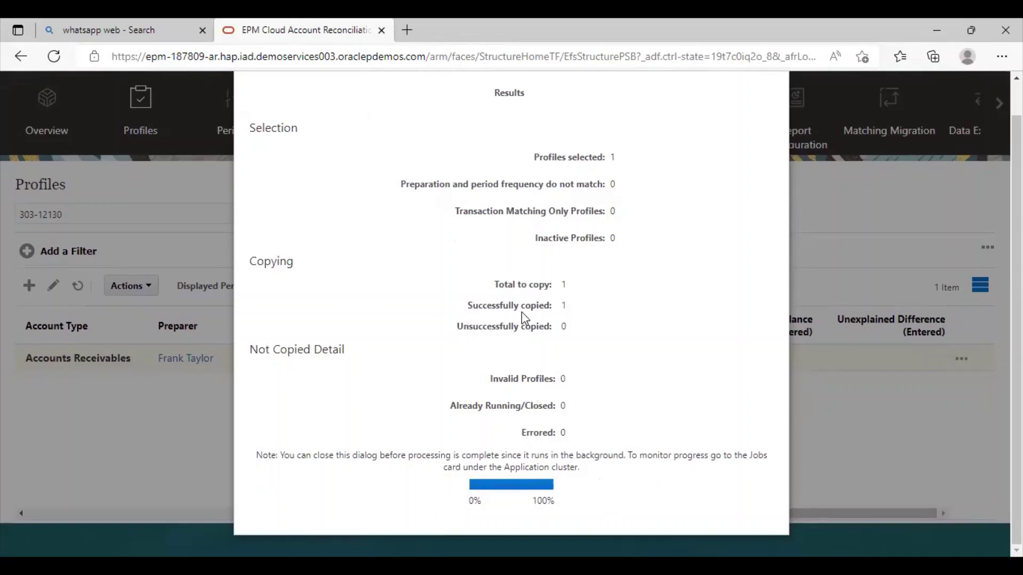
Step: Close the reconciliation creation results and the period dialog, and return to the home page
scroll(575, 314, up, 1)
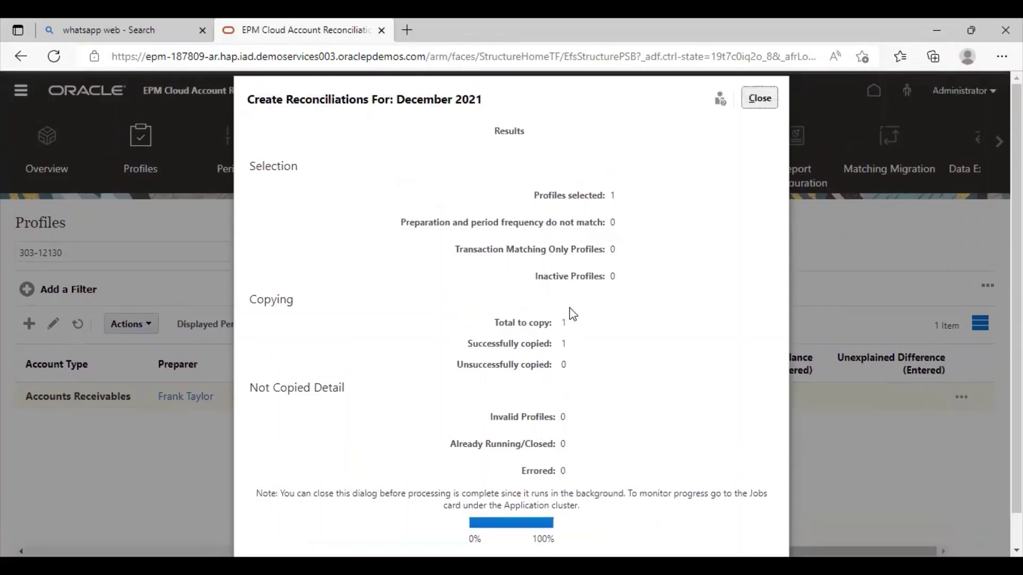
click(758, 96)
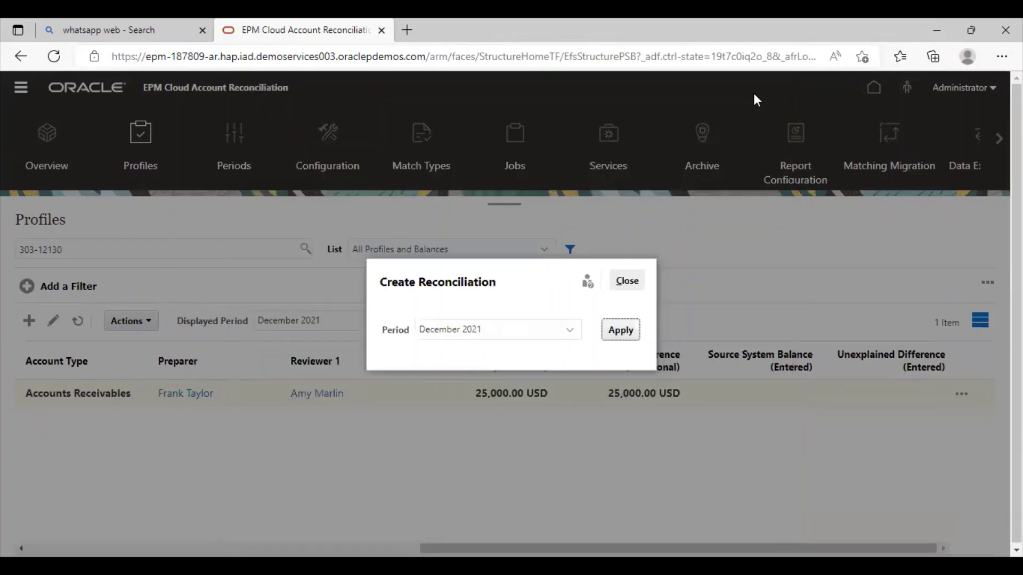
click(624, 280)
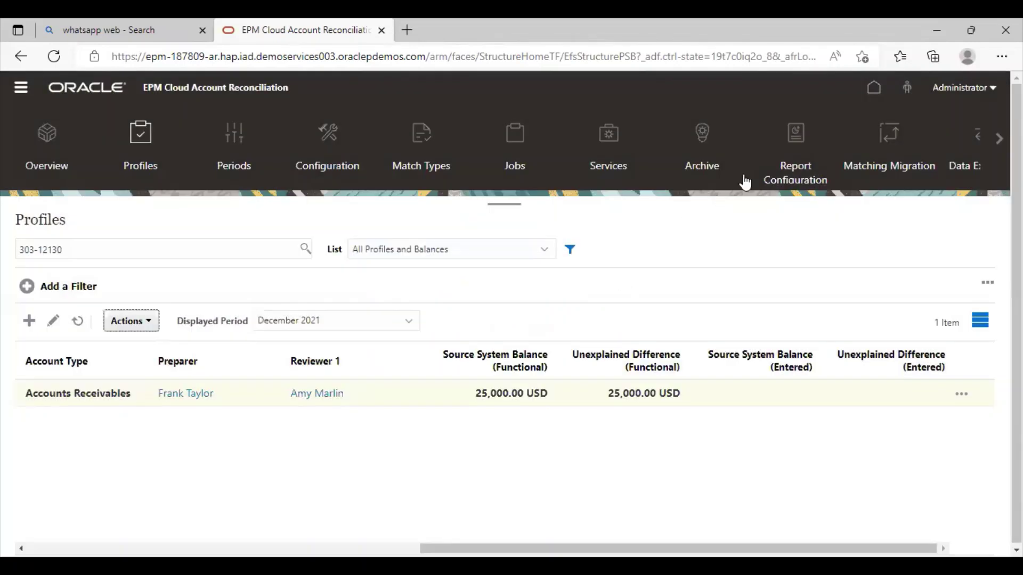
click(876, 89)
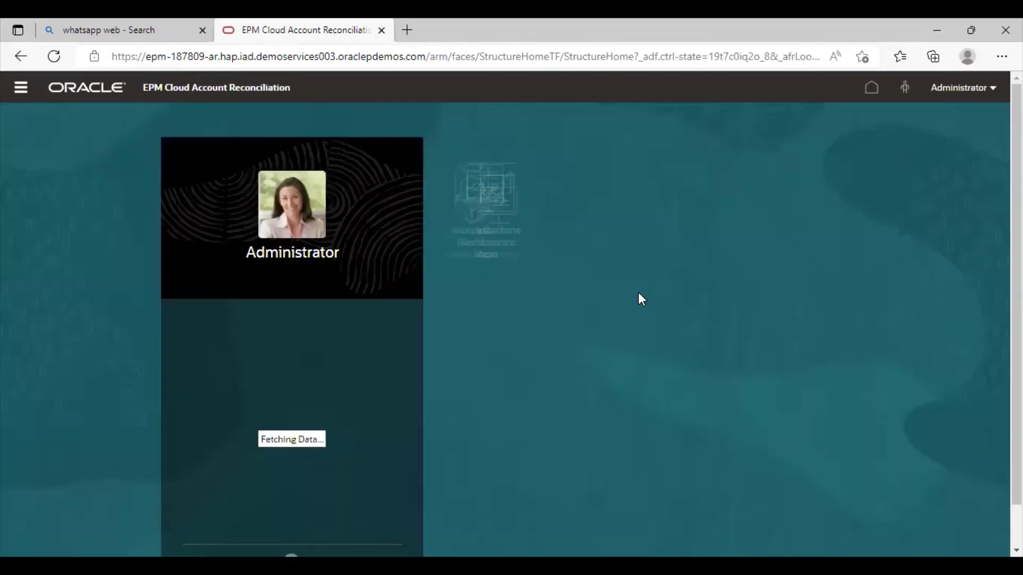
Step: Open the Reconciliations list and add December 2021 to its period filter
click(615, 222)
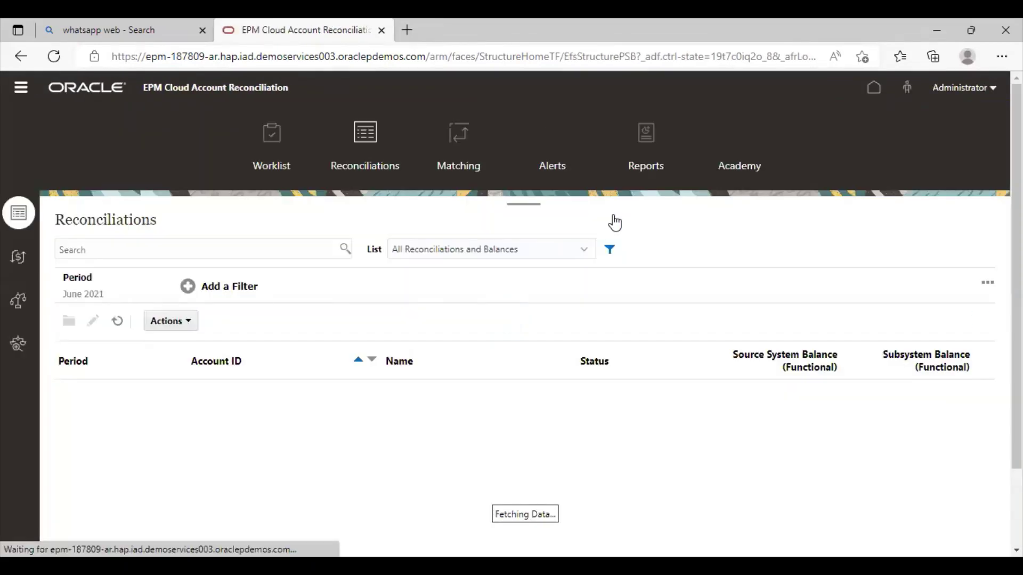
click(74, 301)
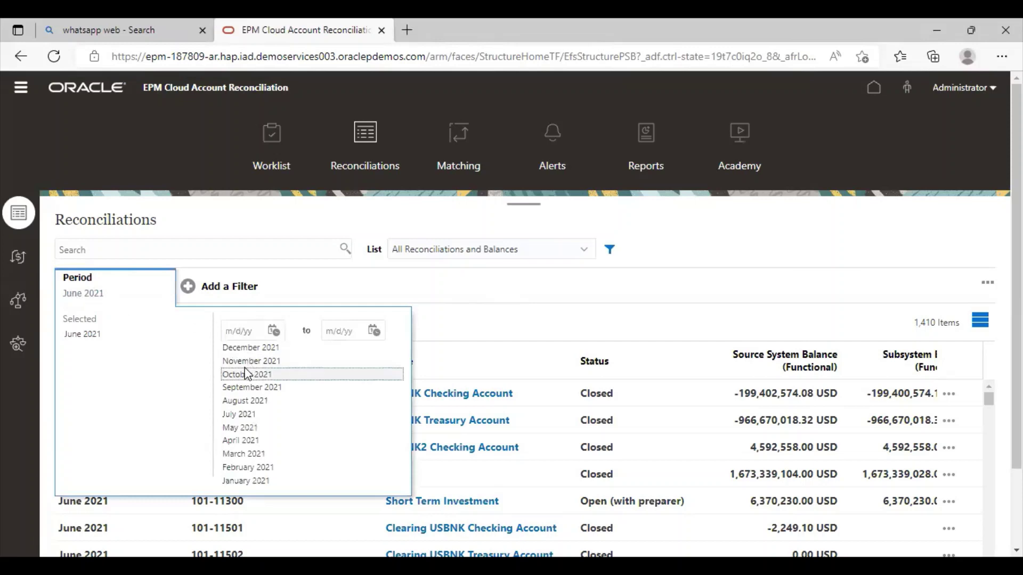
click(248, 349)
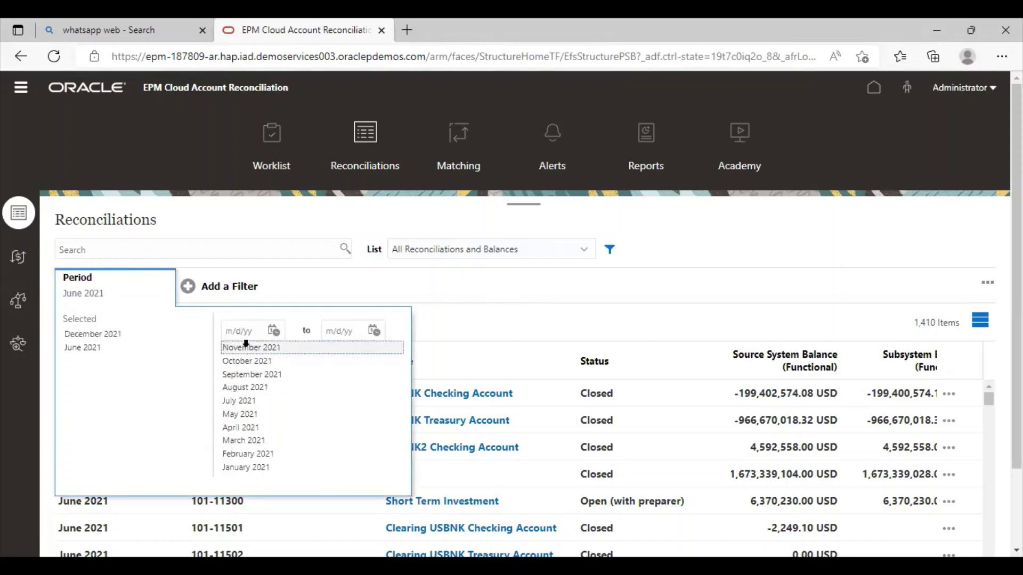
Step: Search for account 303-12130, open its Unidentified Receipts AR reconciliation to check the balance summary and assigned preparer, and close it
click(175, 246)
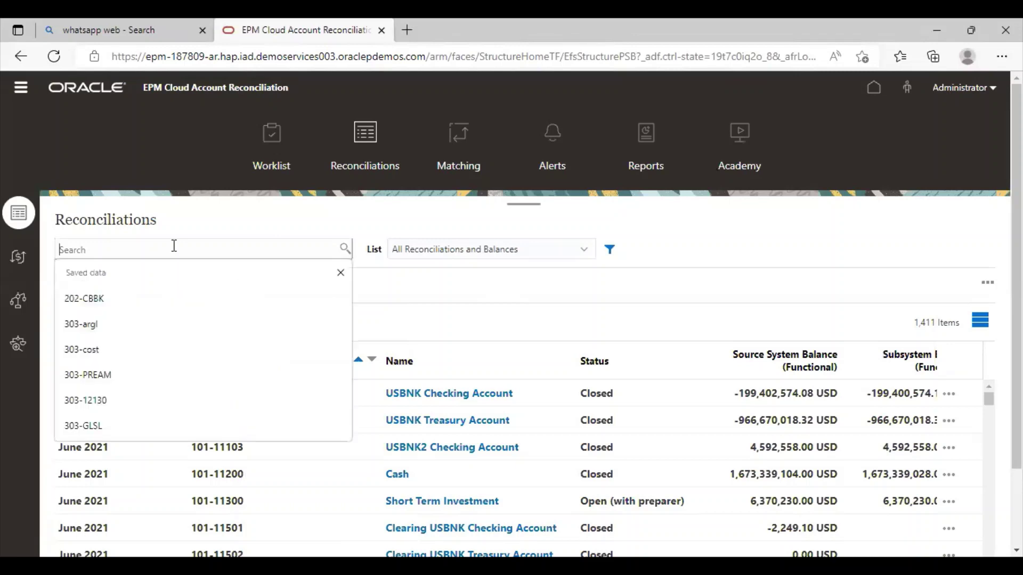
text(303)
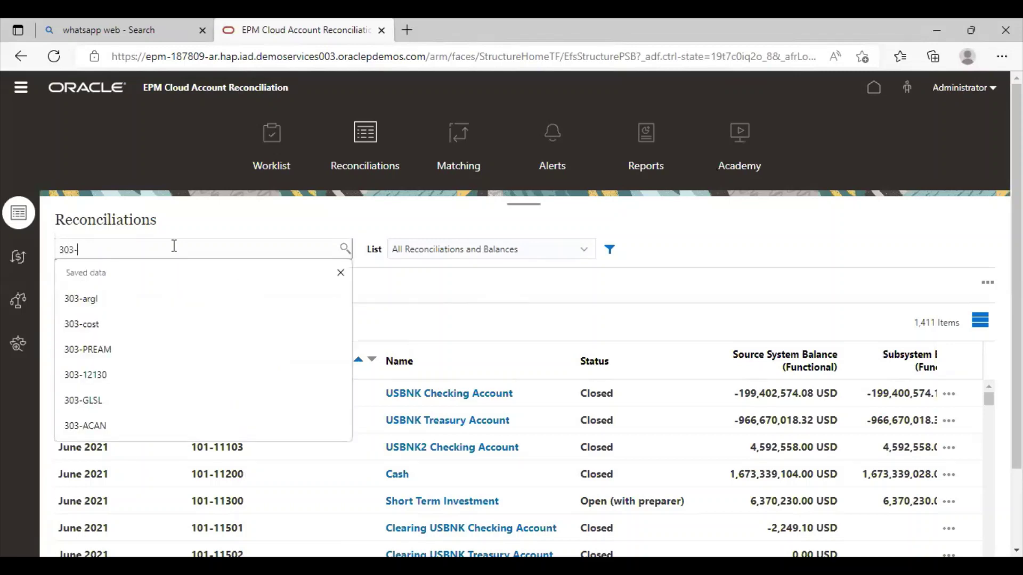
text(-12130)
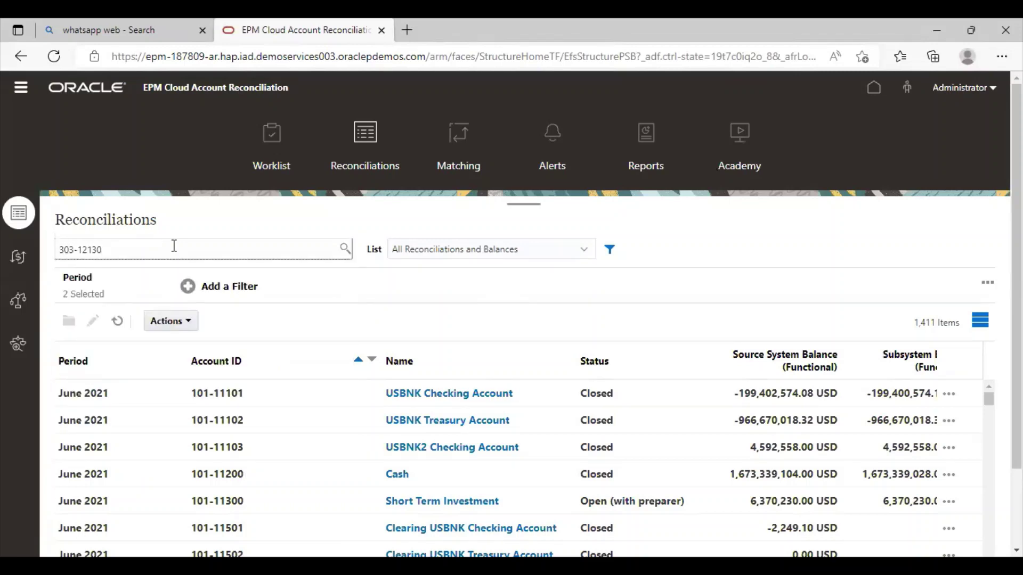
key(Return)
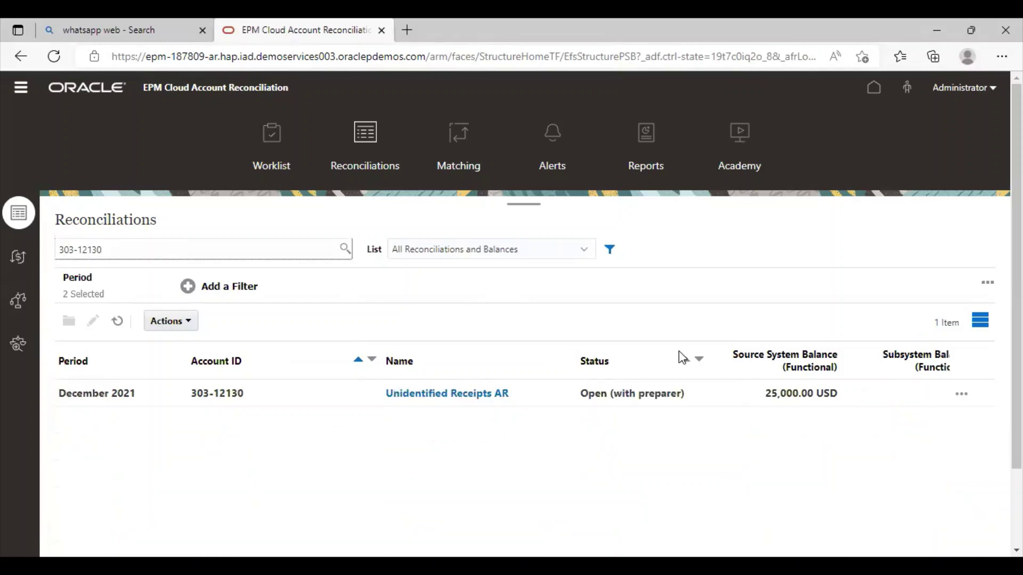
click(438, 395)
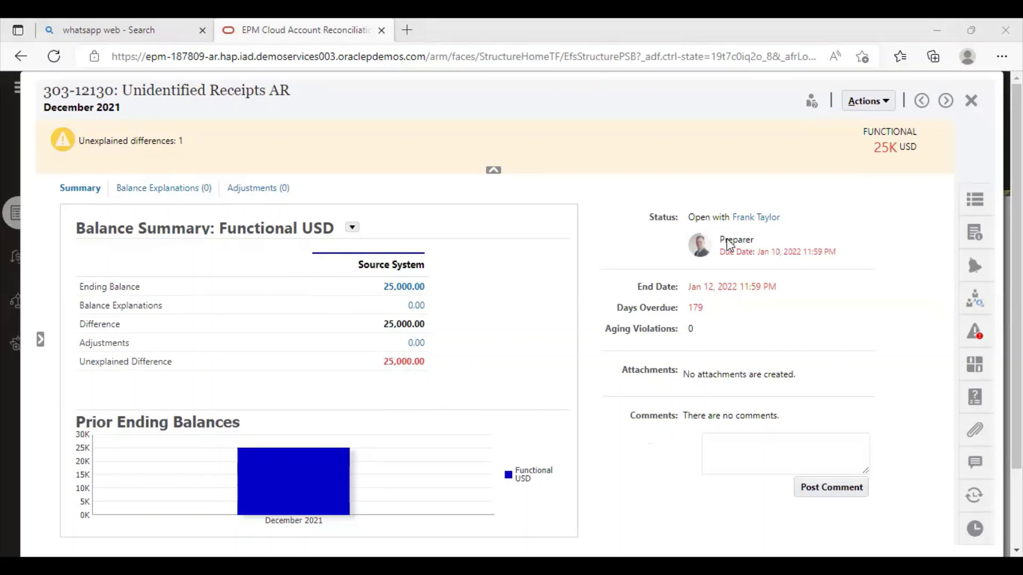
click(968, 105)
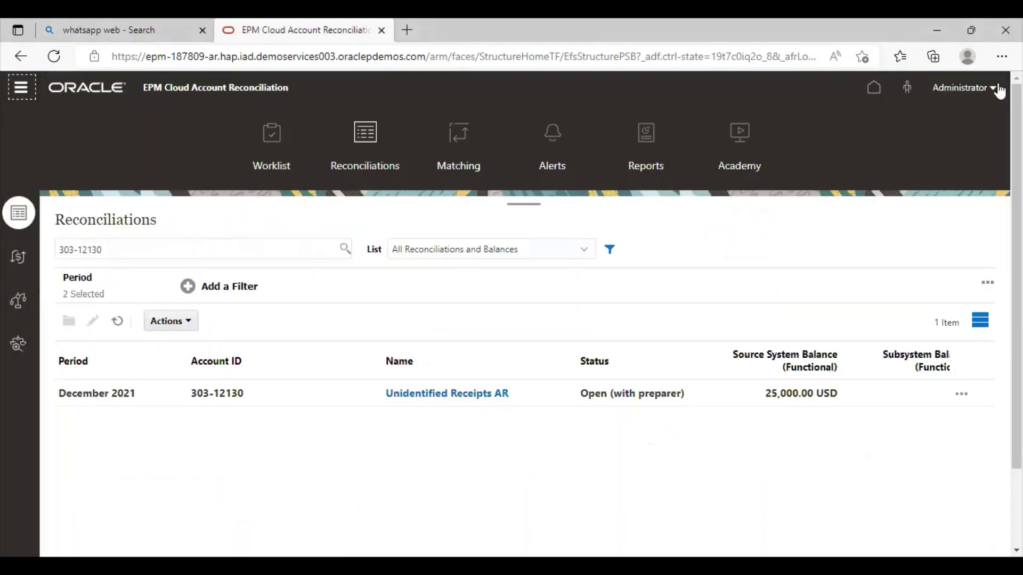
Step: Sign out of the administrator session and sign in to Oracle Cloud with the preparer's account
click(991, 89)
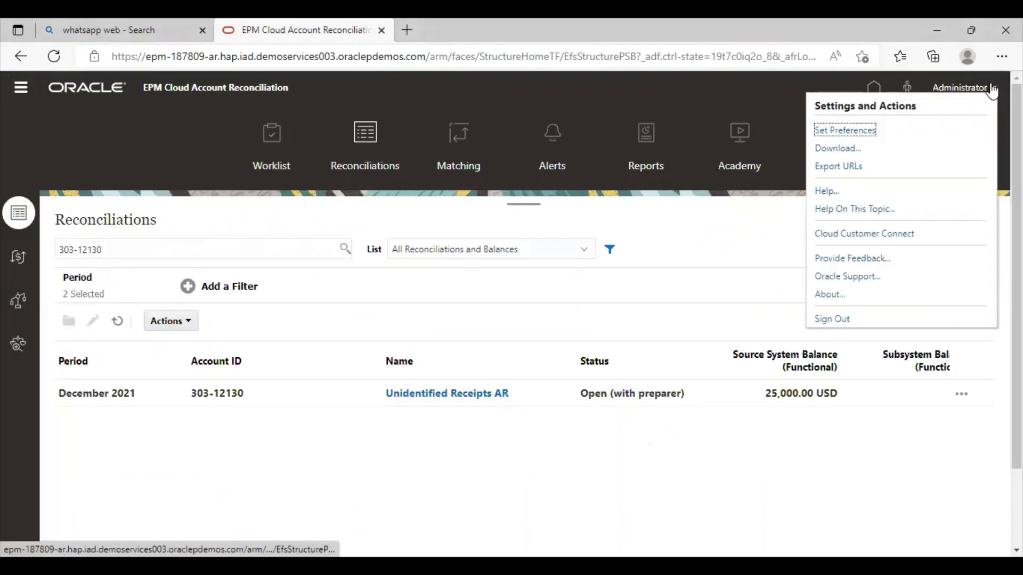
click(830, 318)
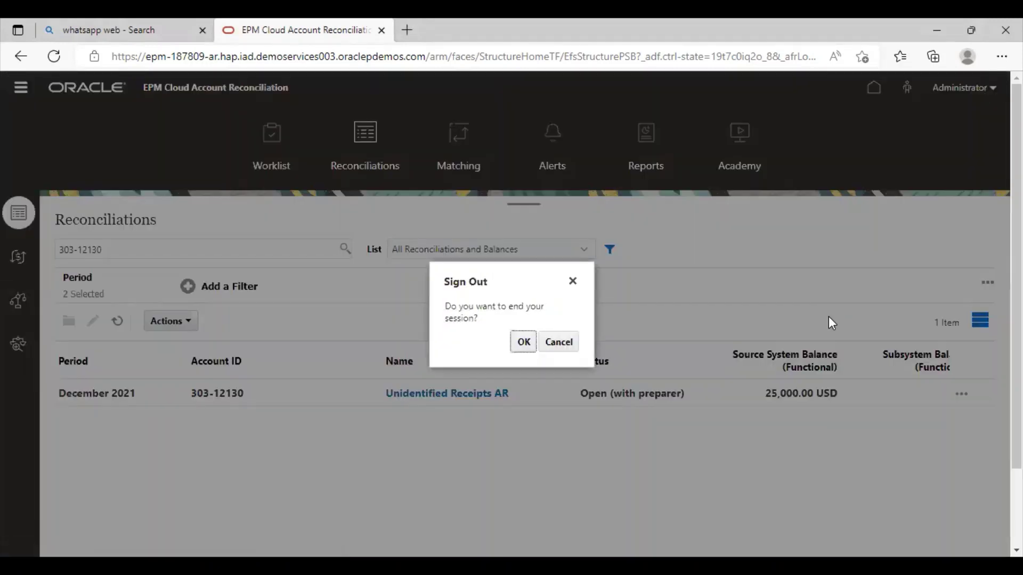
click(522, 342)
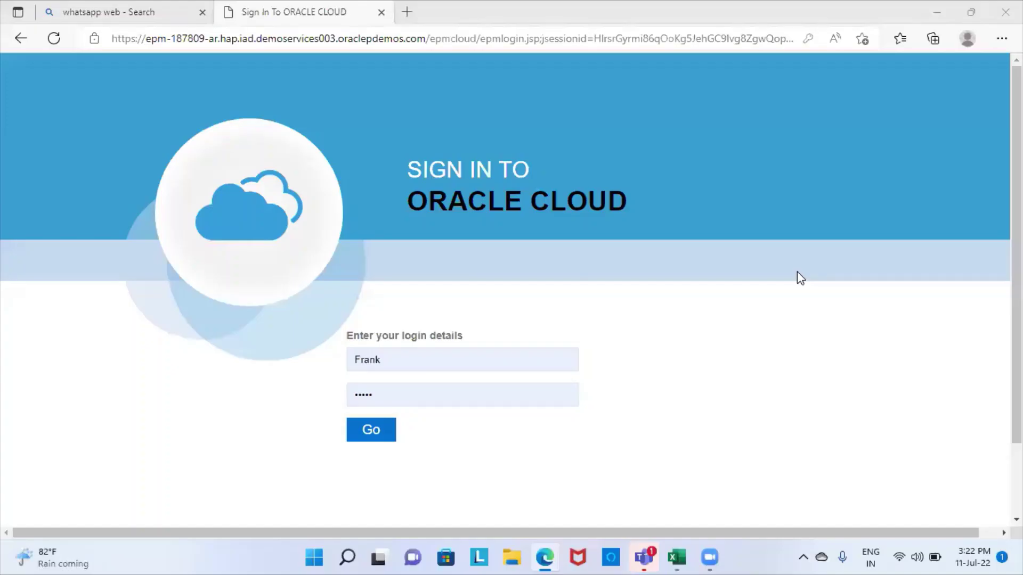
click(372, 432)
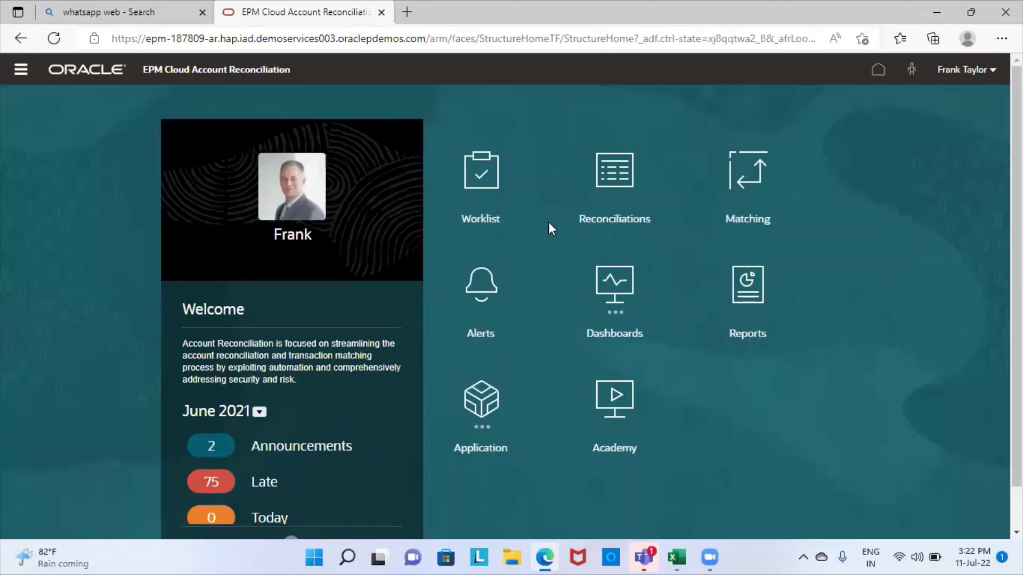
Step: As the preparer, open the Reconciliations list and include December 2021 in the period filter
click(598, 212)
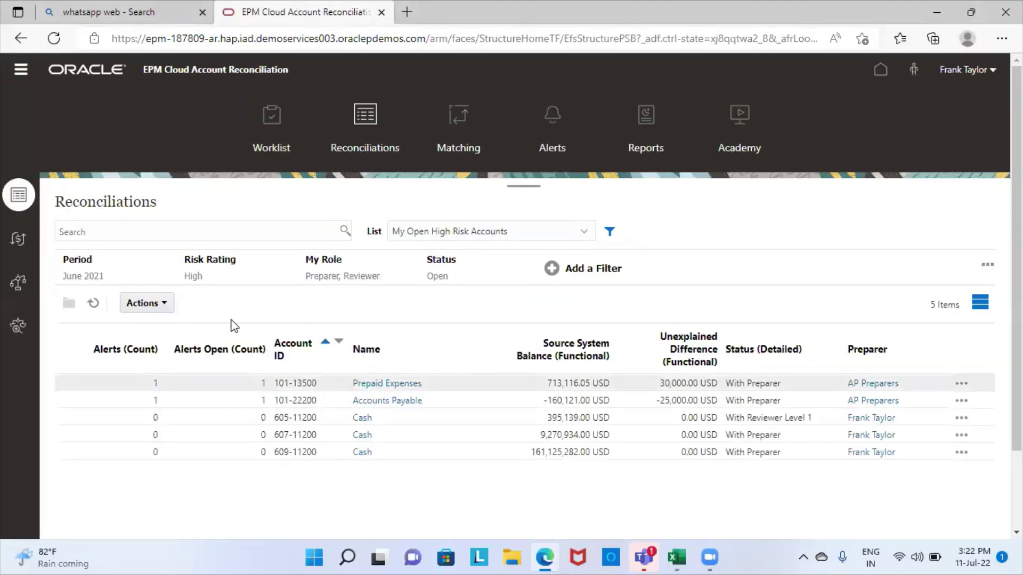
click(86, 282)
click(228, 332)
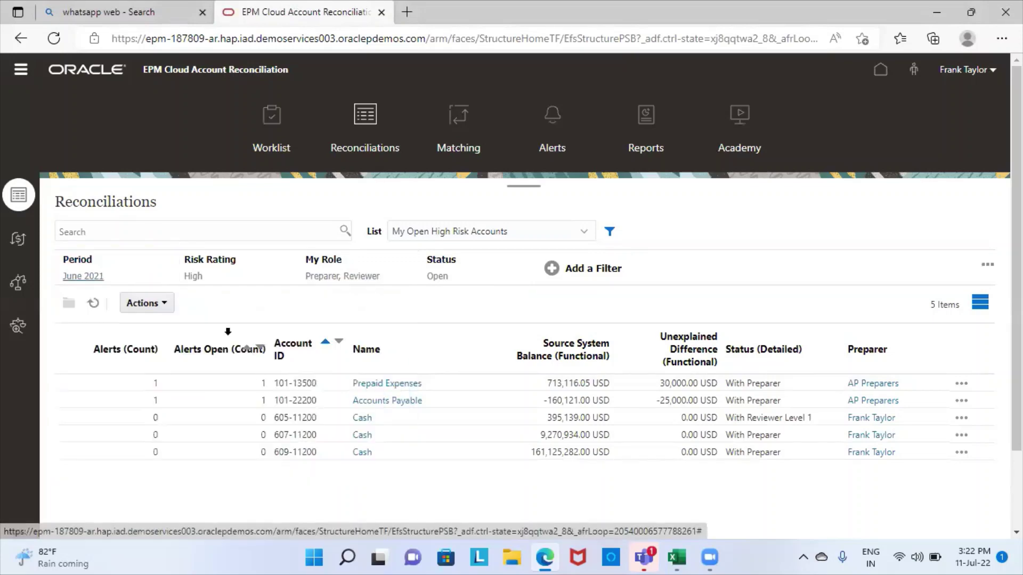
Step: Search the reconciliations for 303-12130 and change the displayed list to All Reconciliations and Balances
click(210, 230)
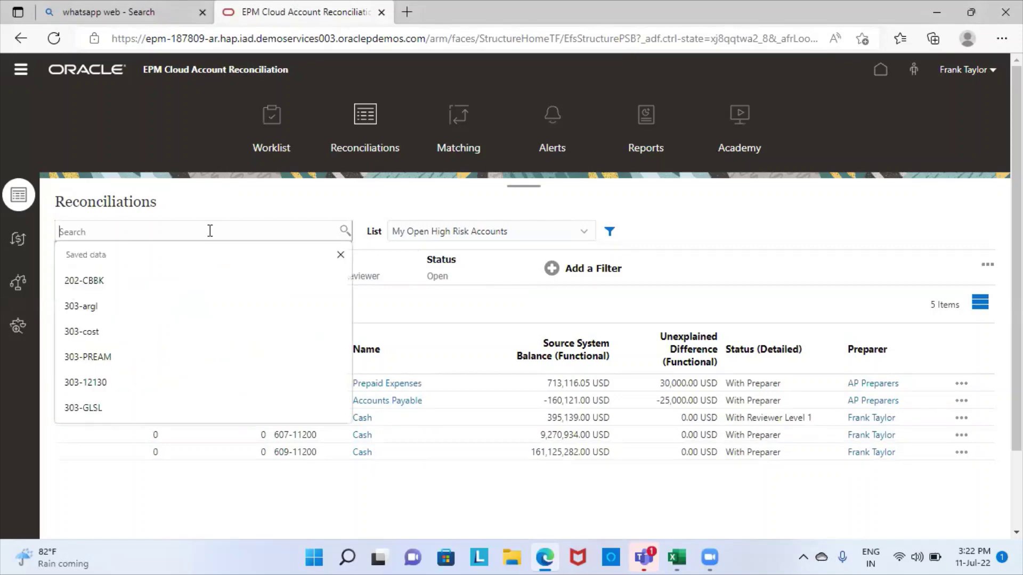
text(303-12)
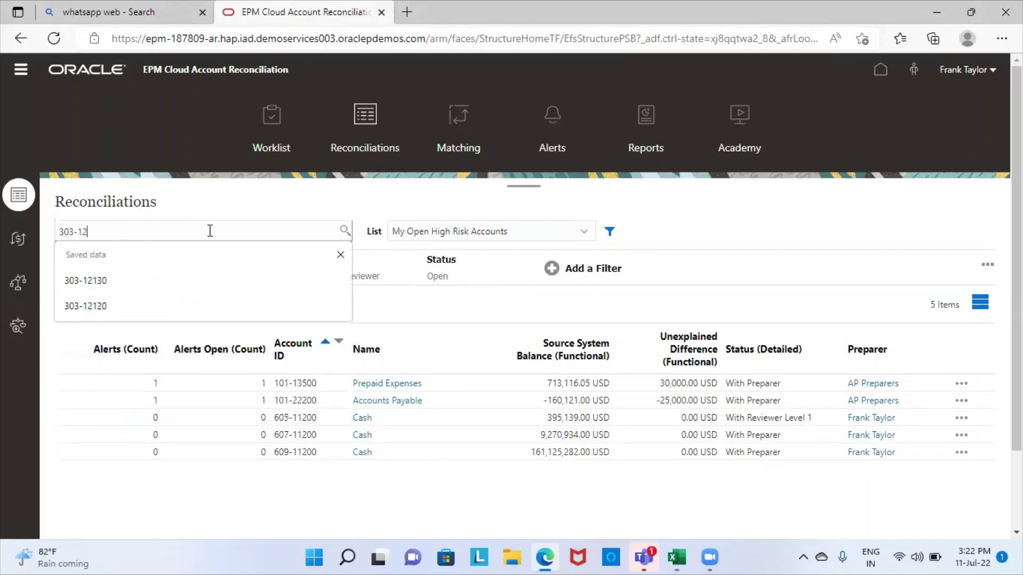
text(130)
key(Return)
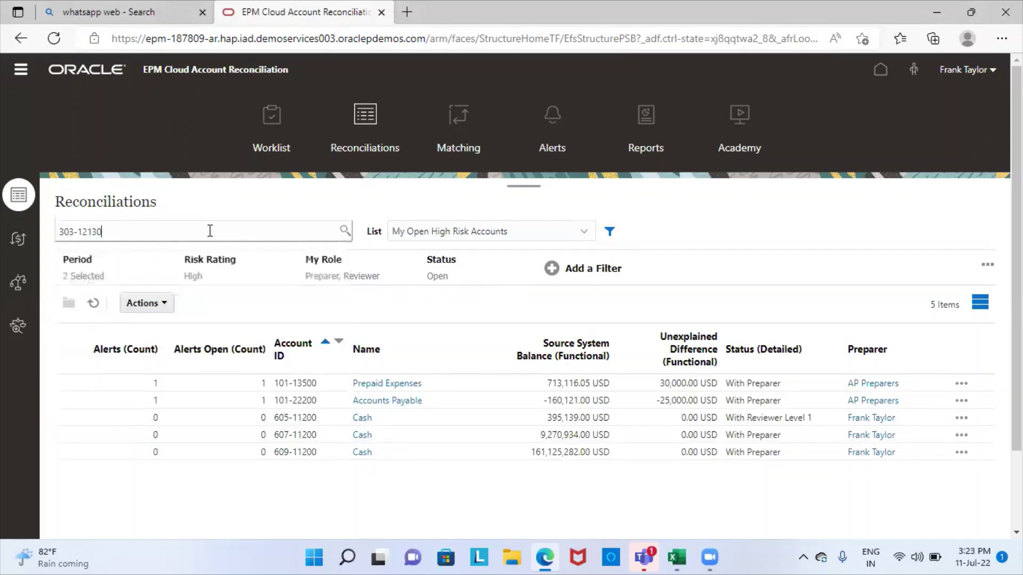
click(573, 234)
click(509, 255)
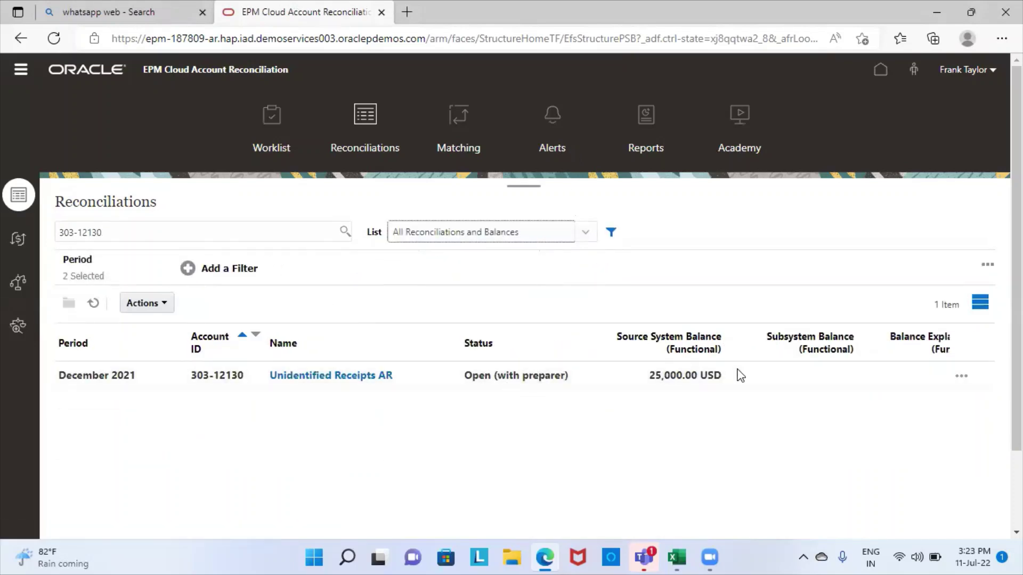
Step: Add a balance explanation "Invoices Identified" for 25000.00 to the Unidentified Receipts AR reconciliation and save it
click(321, 379)
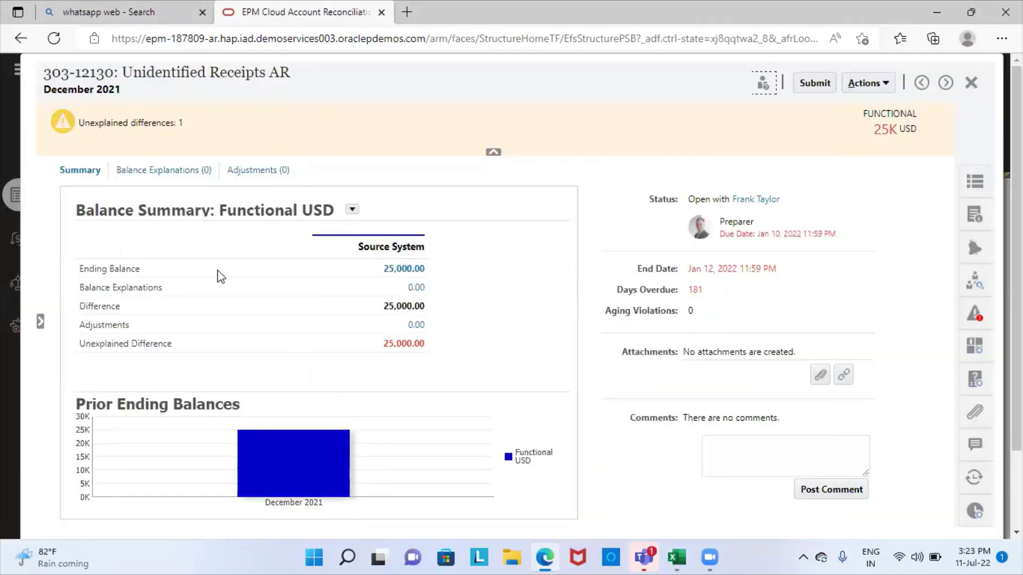
click(174, 171)
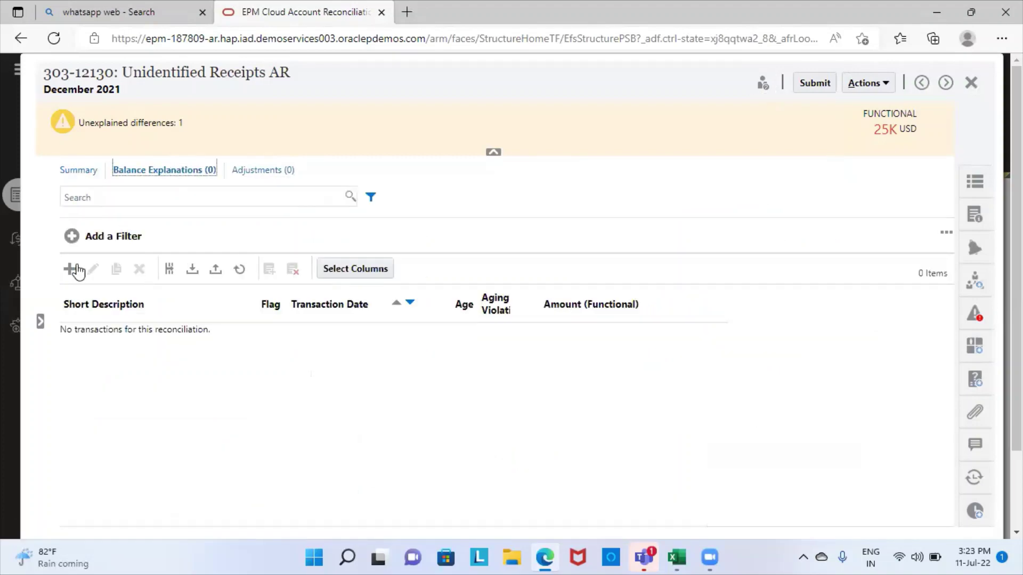
click(69, 269)
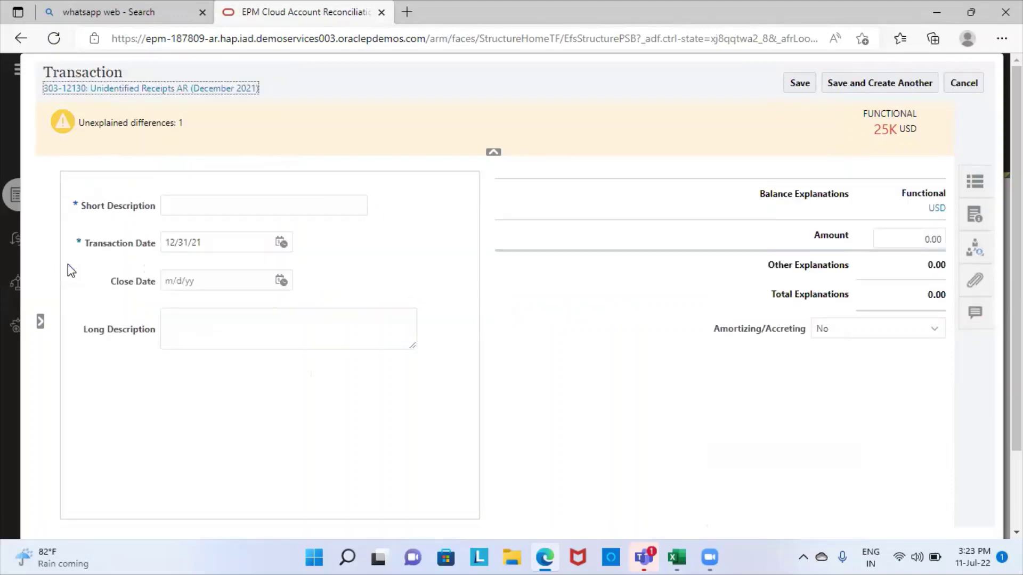
click(206, 200)
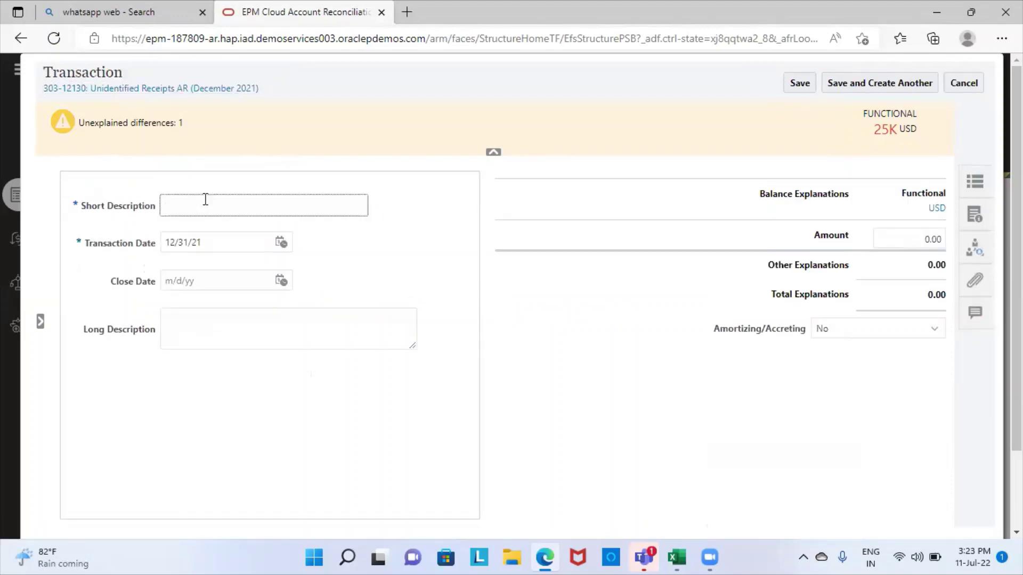
text(Invoices Identified)
click(929, 238)
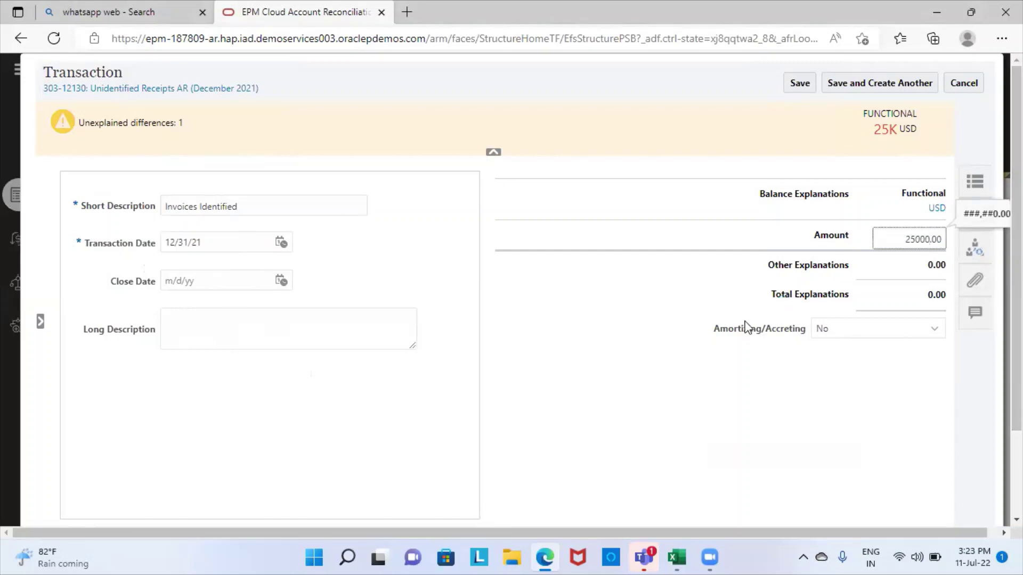
click(669, 353)
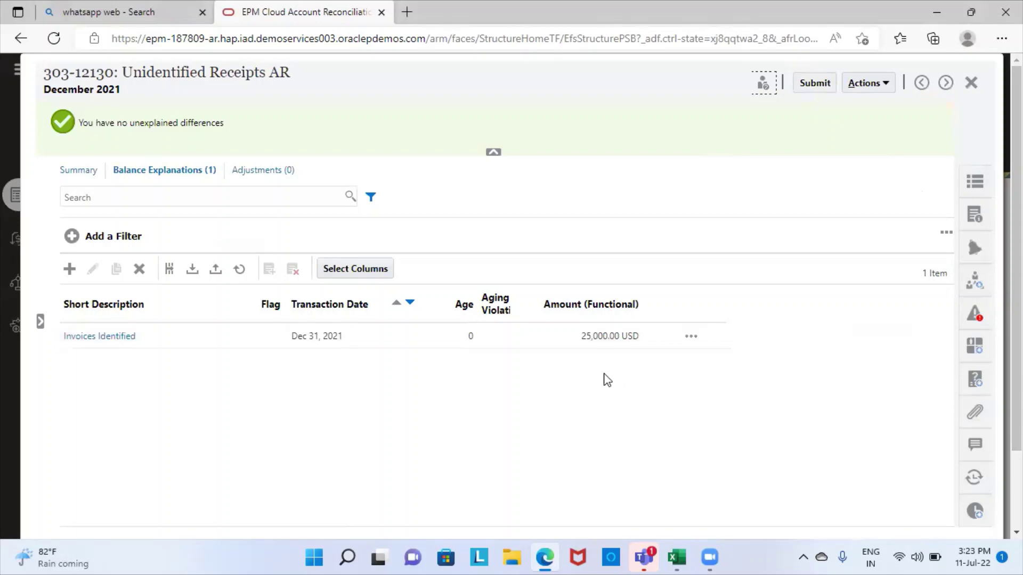
Step: Try to submit the Unidentified Receipts AR reconciliation and dismiss the resulting message
click(815, 83)
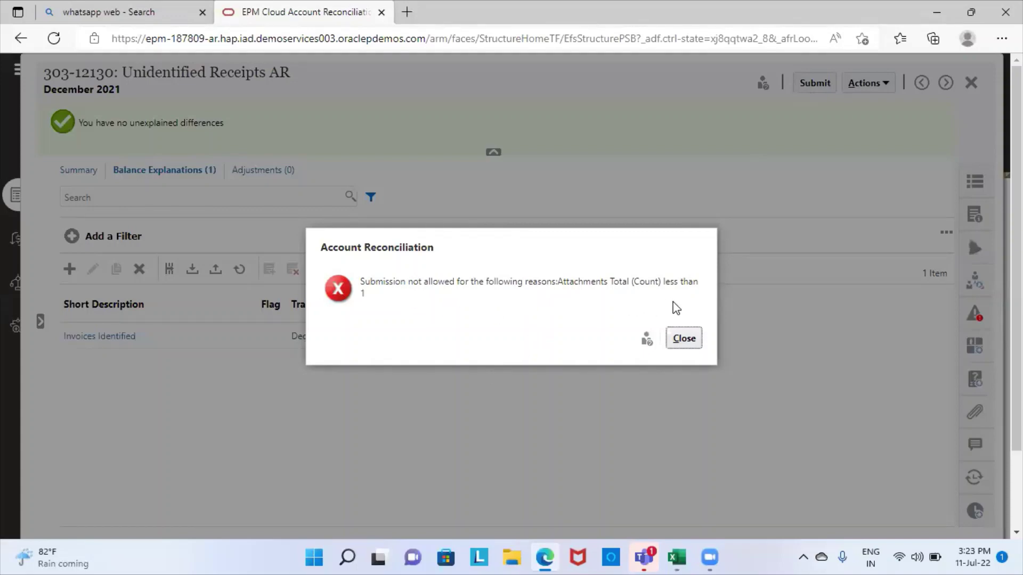
click(685, 340)
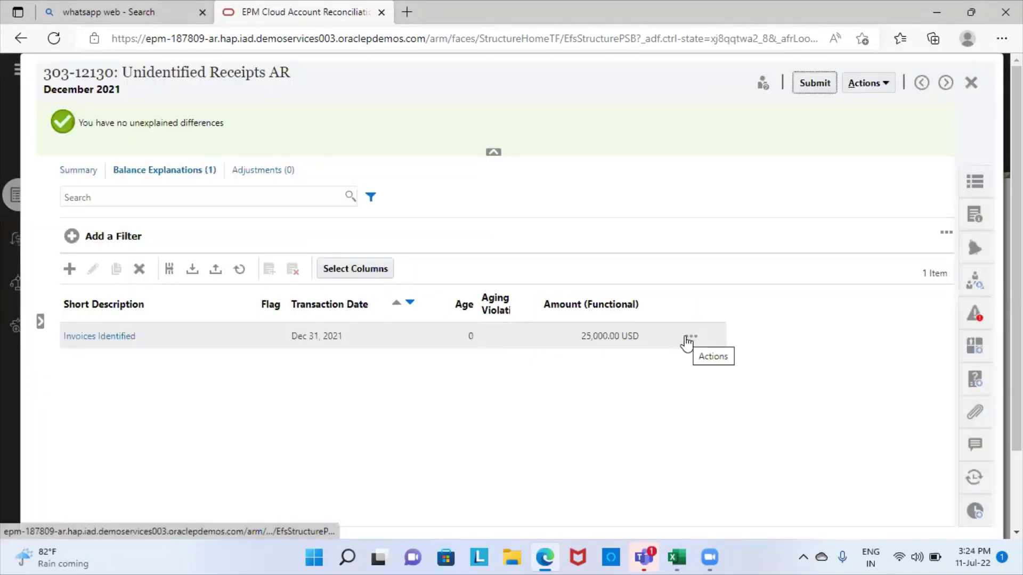
Step: Switch to the Unidentified receipts attachment workbook in Excel, widen columns F and B, and review the invoices and their total
click(679, 557)
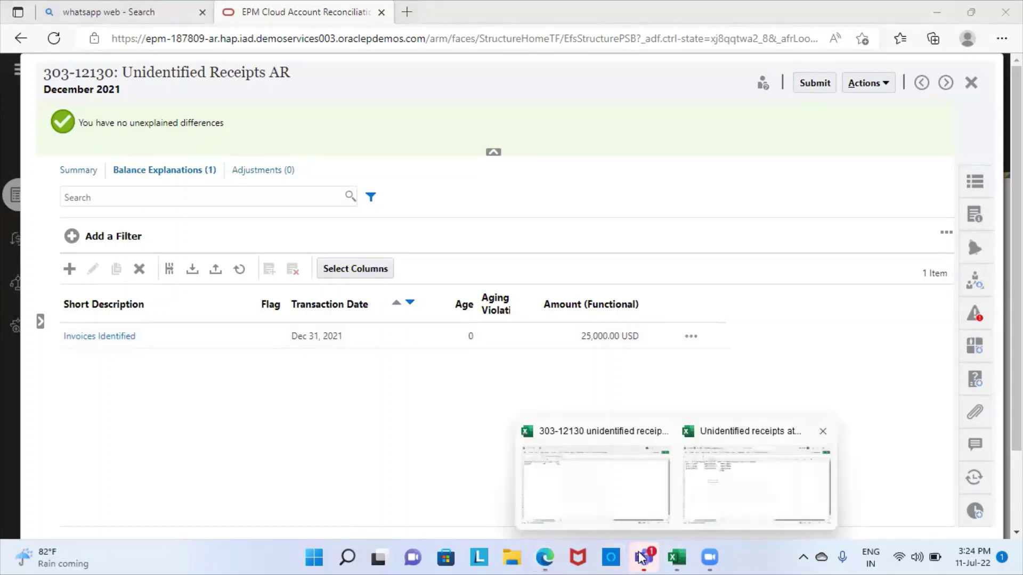
click(717, 501)
mouse_move(546, 557)
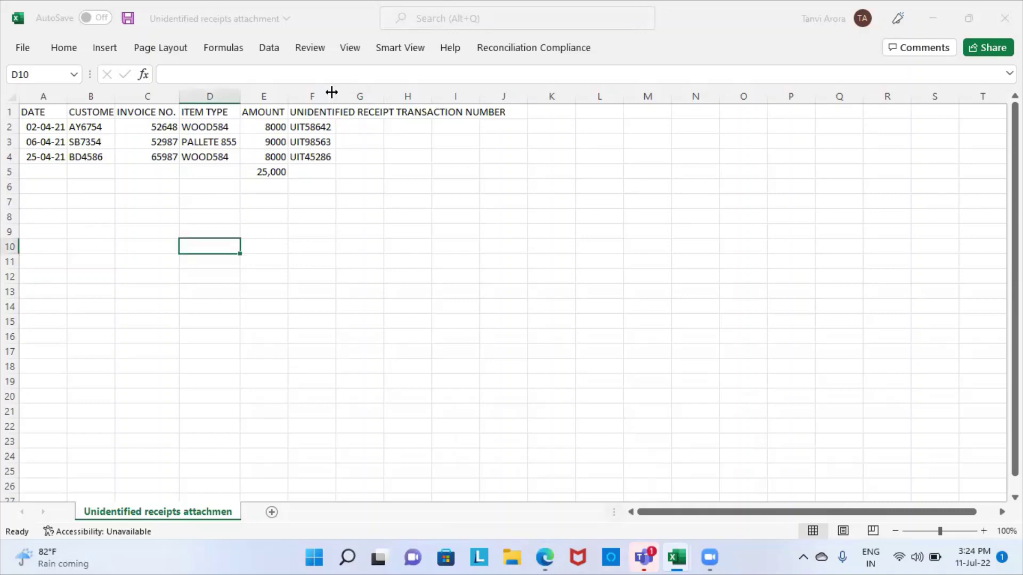
double_click(335, 94)
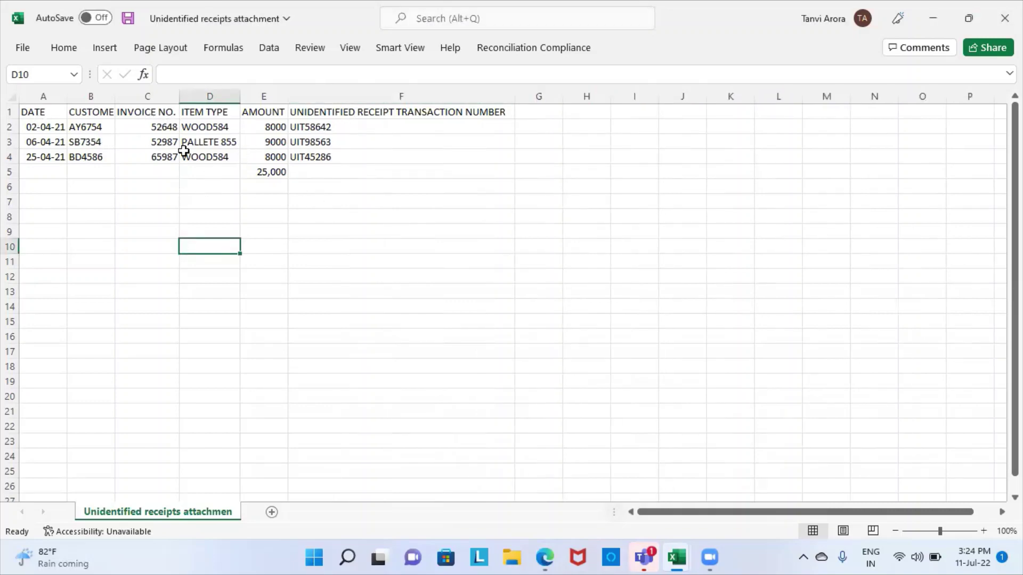
click(278, 171)
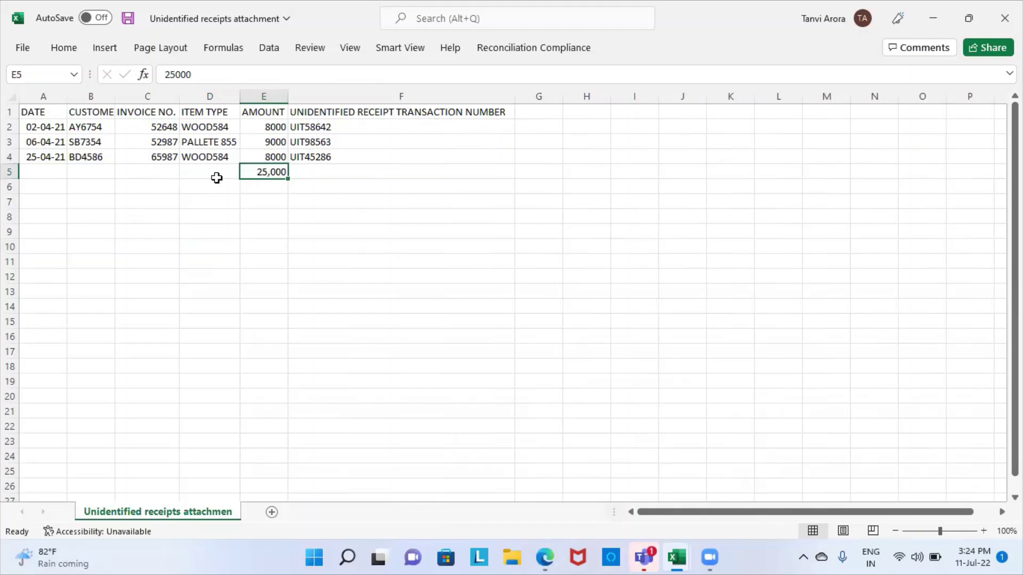
double_click(114, 101)
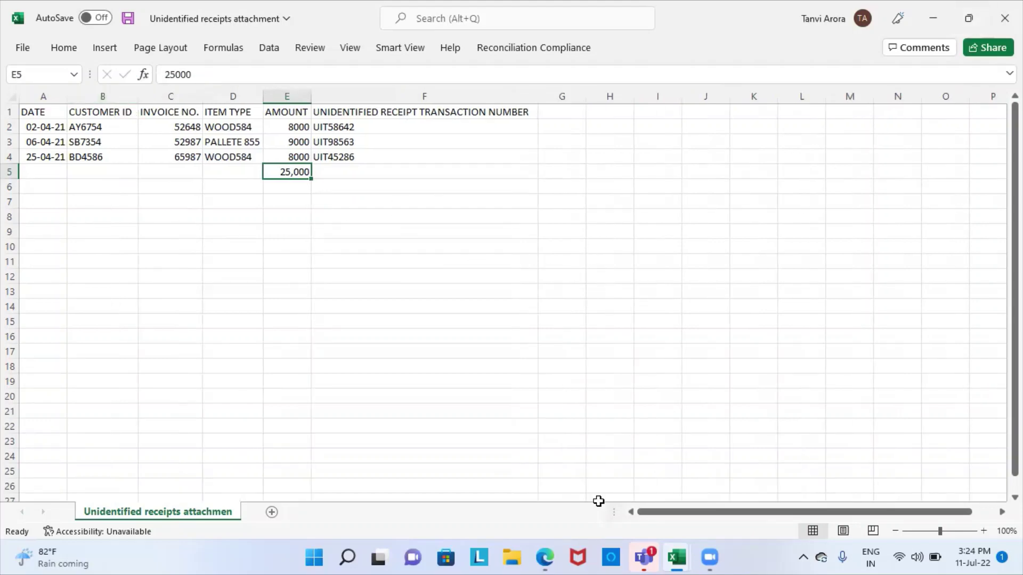
Step: Switch back to Account Reconciliation in Edge and attach Unidentified receipts attachment.csv to the Unidentified Receipts AR reconciliation with Carry Forward enabled
click(544, 557)
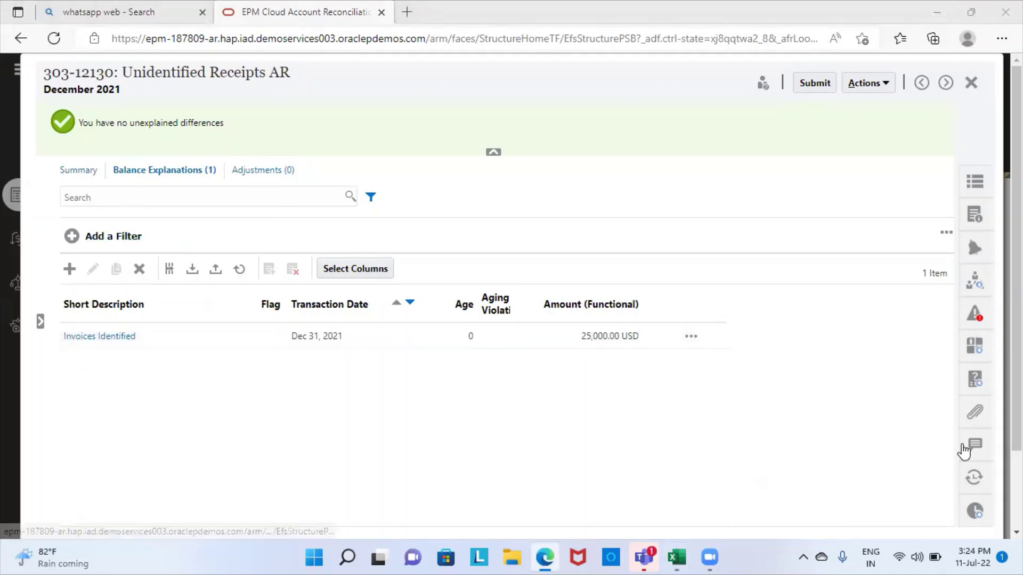
click(976, 415)
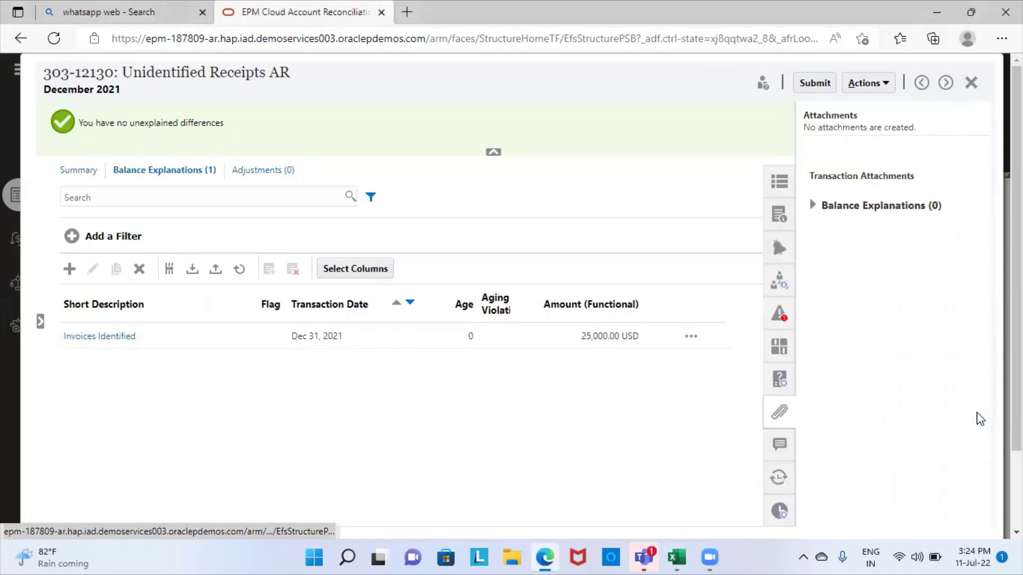
click(932, 159)
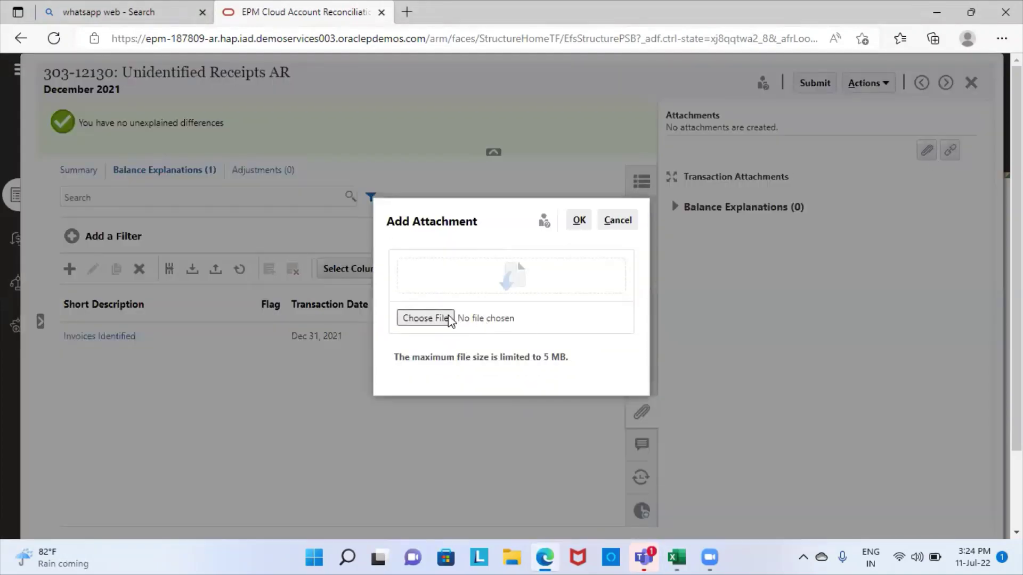
click(449, 319)
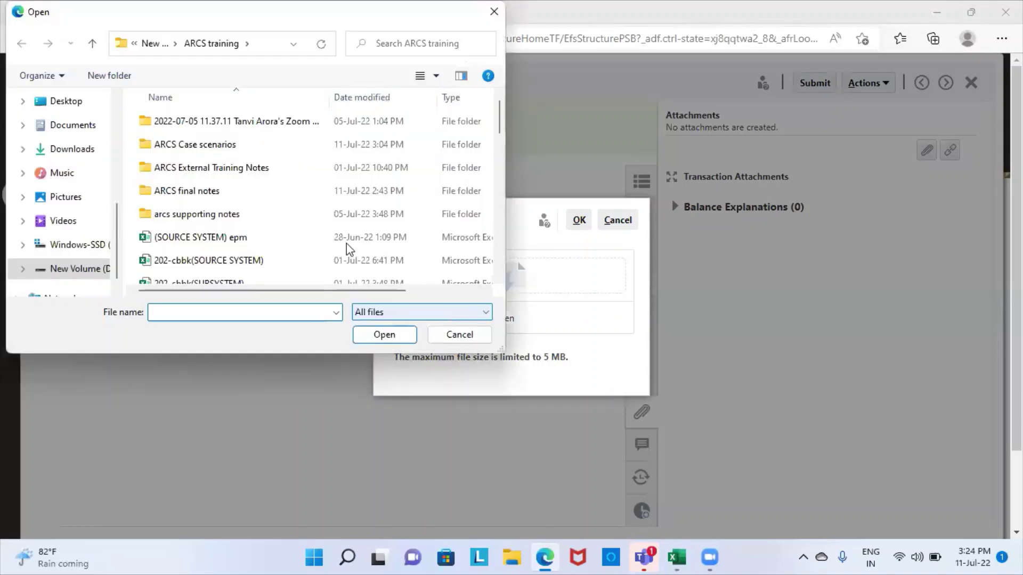
scroll(294, 251, down, 9)
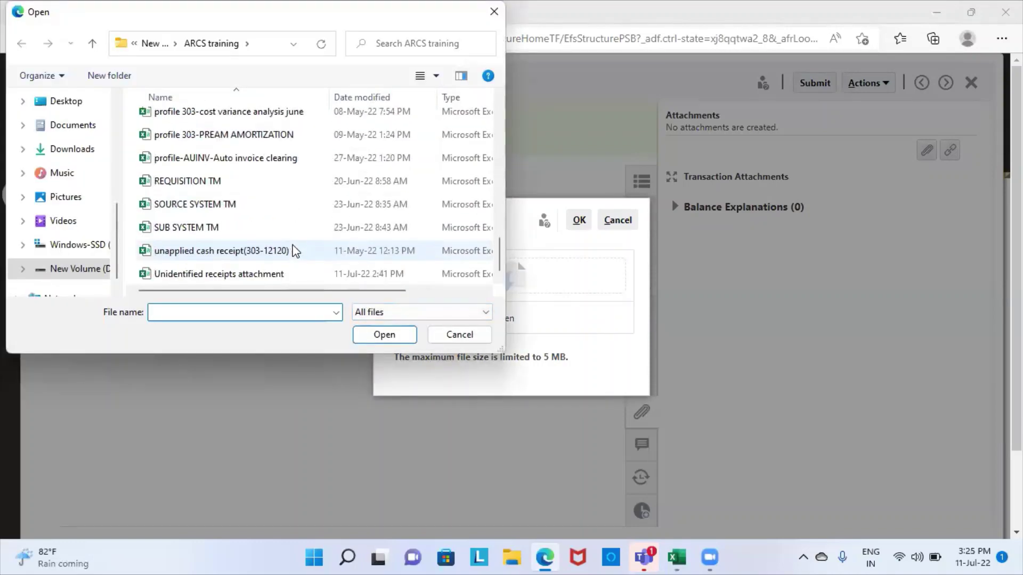
click(245, 277)
click(384, 335)
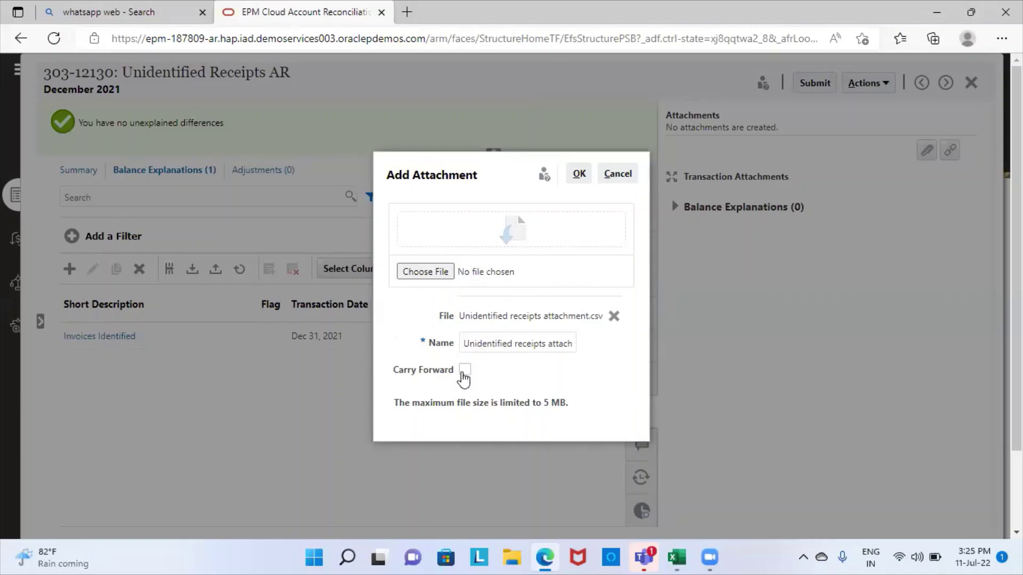
click(464, 372)
click(579, 177)
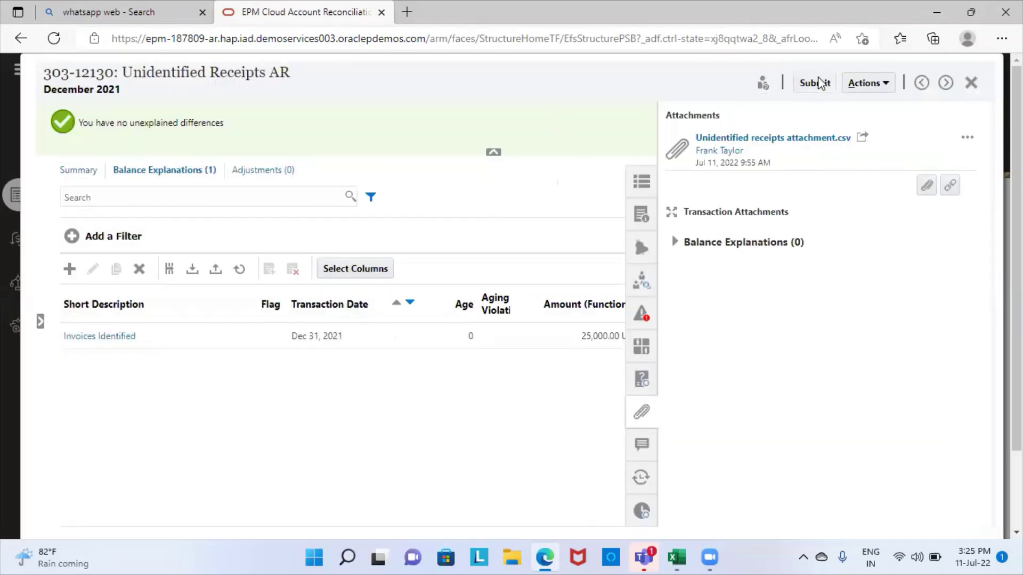
Step: Submit the December 2021 Unidentified Receipts AR reconciliation, accept completing its preparation, and close it to return to the reconciliations list
click(819, 83)
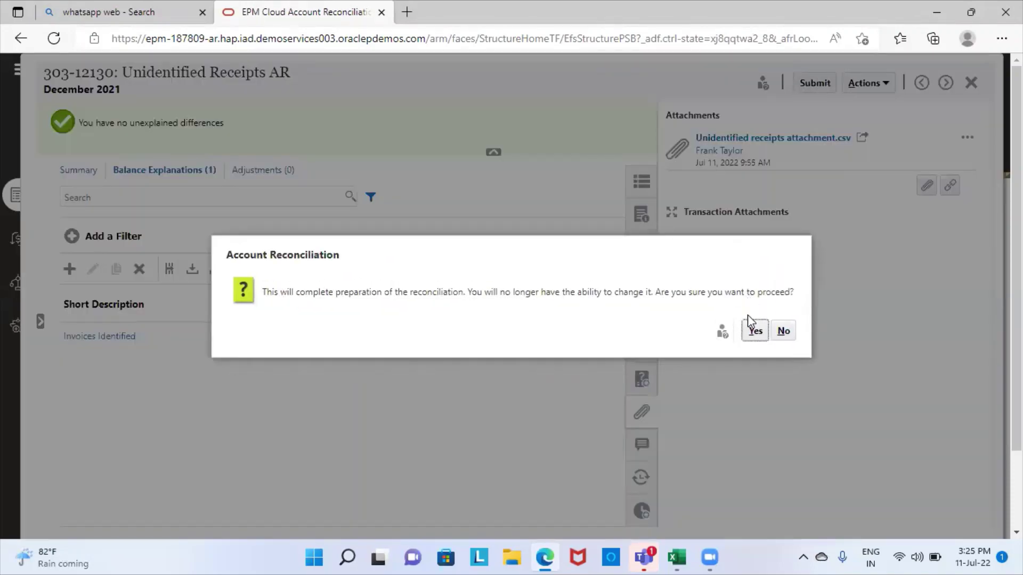
click(751, 326)
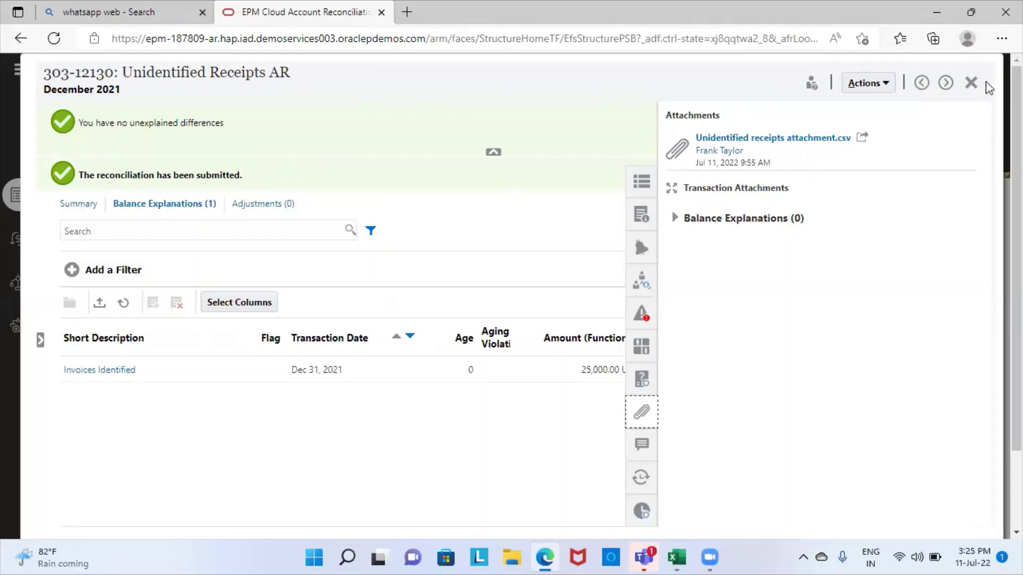
click(970, 82)
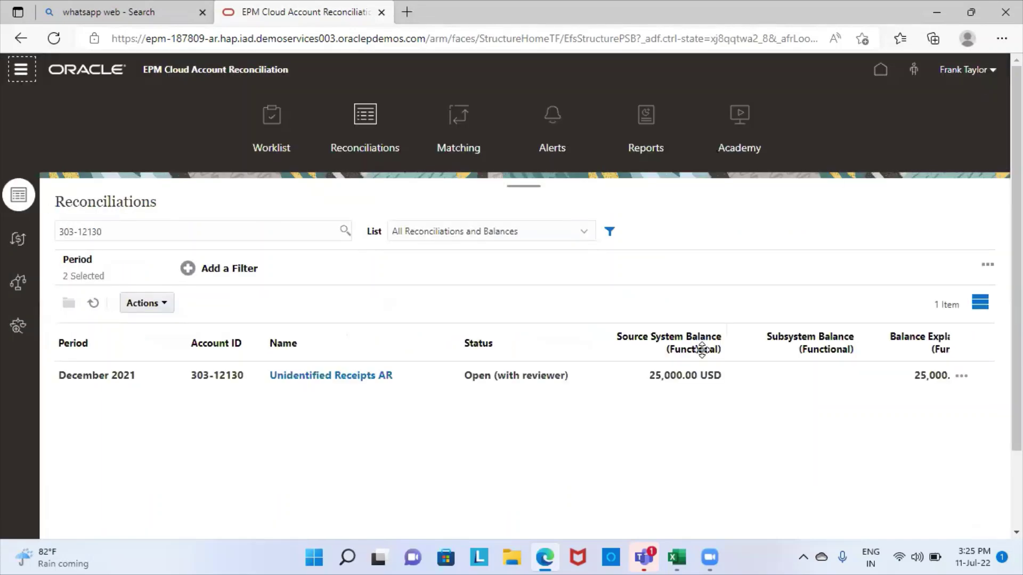